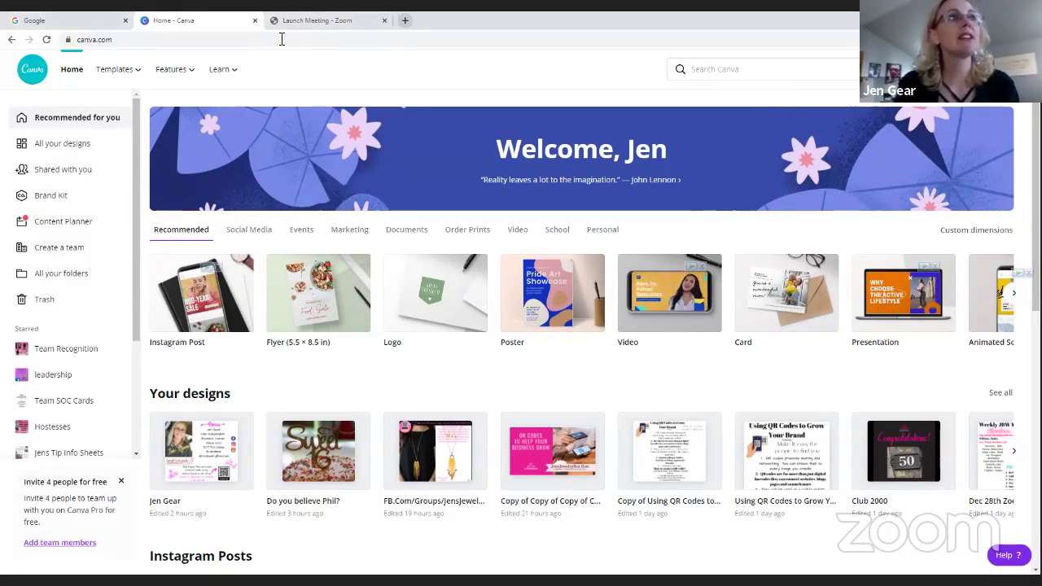
# Switch to the Google tab and launch Google Photos from the Google apps grid
pyautogui.click(33, 20)
pyautogui.click(105, 41)
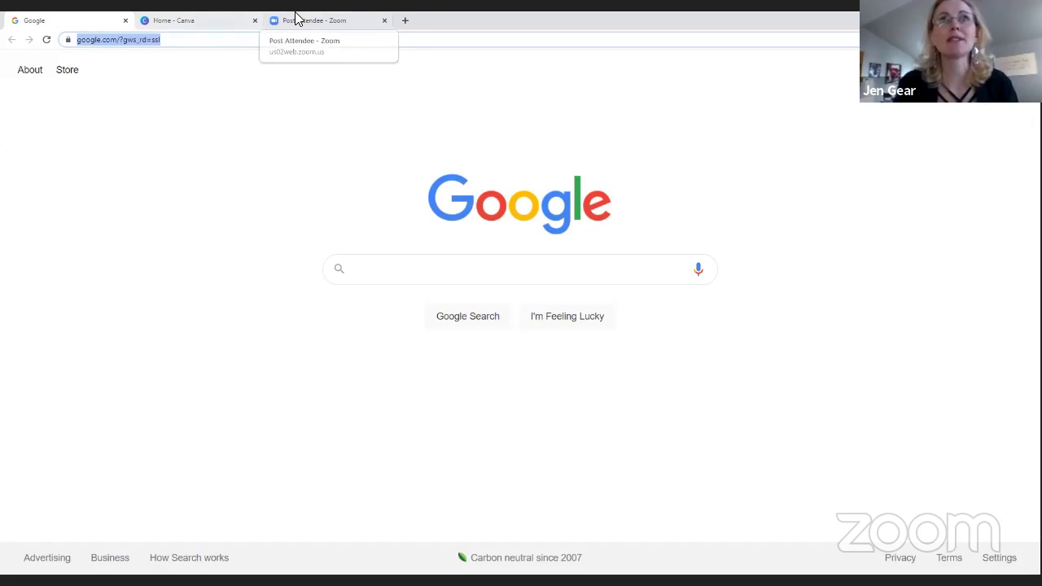
pyautogui.click(929, 69)
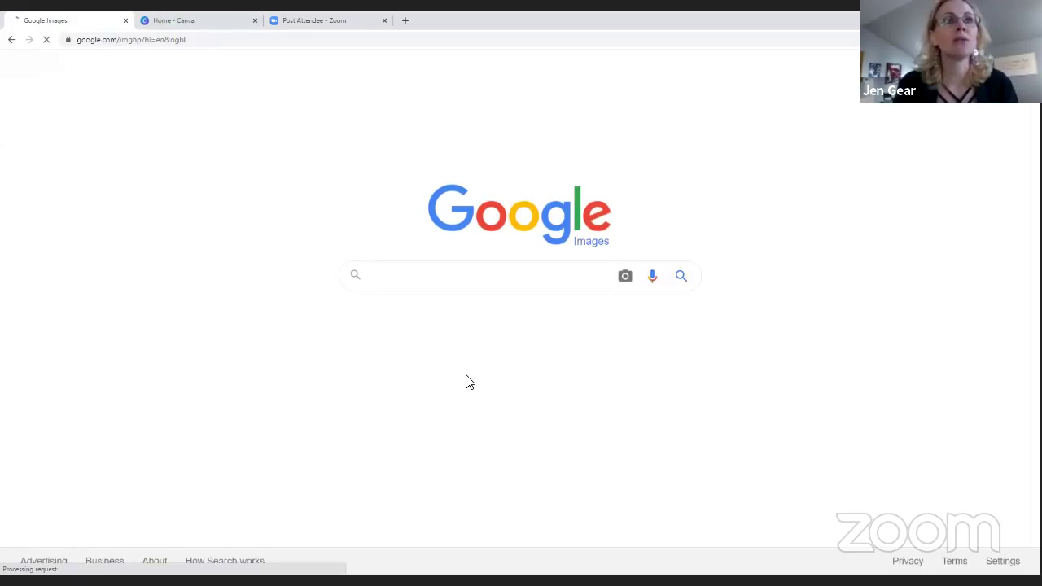
pyautogui.click(967, 70)
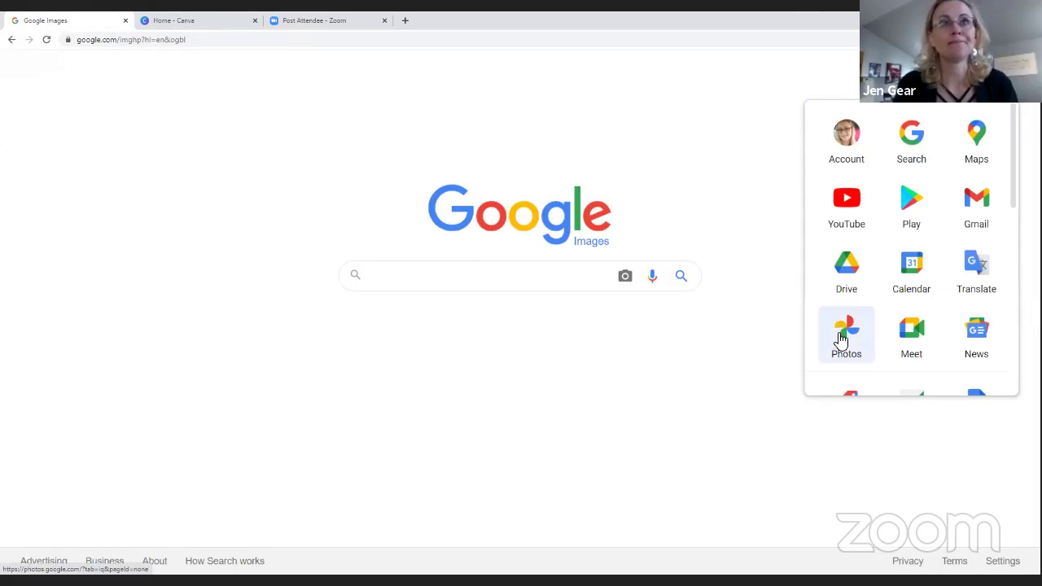
pyautogui.click(840, 339)
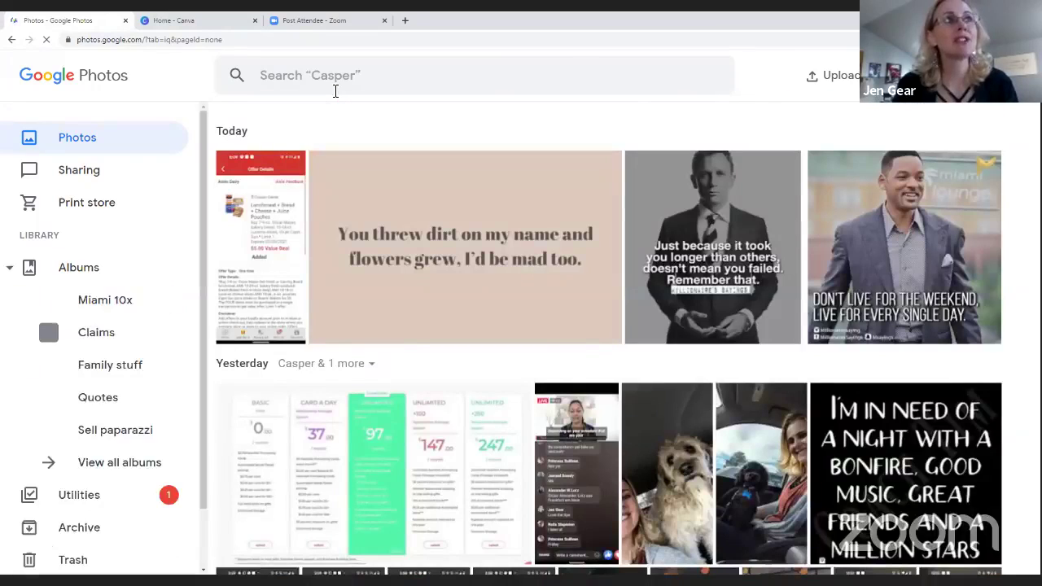
pyautogui.click(332, 81)
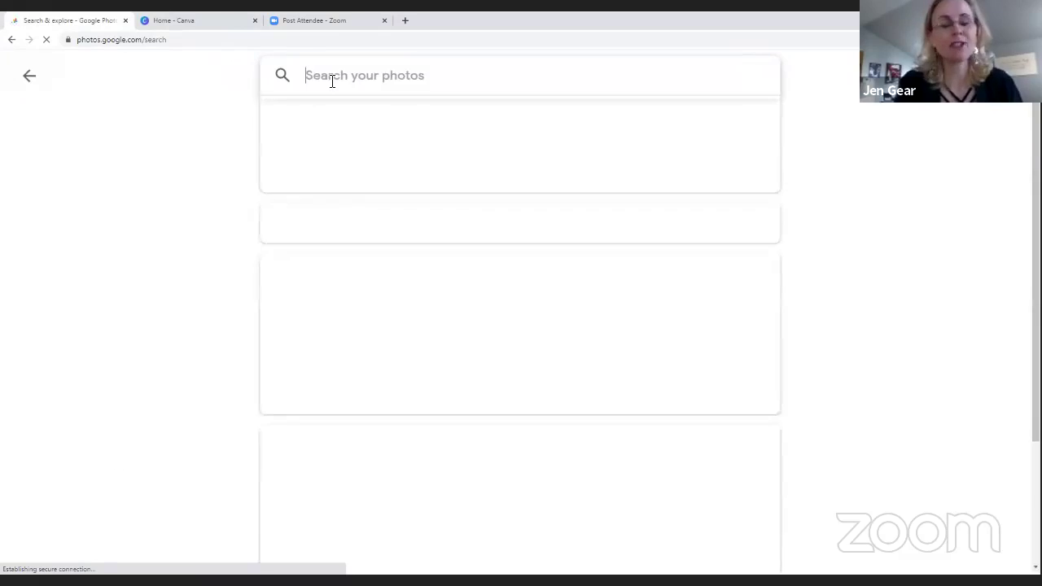
pyautogui.write('sam')
pyautogui.press('BackSpace')
pyautogui.press('BackSpace')
pyautogui.press('BackSpace')
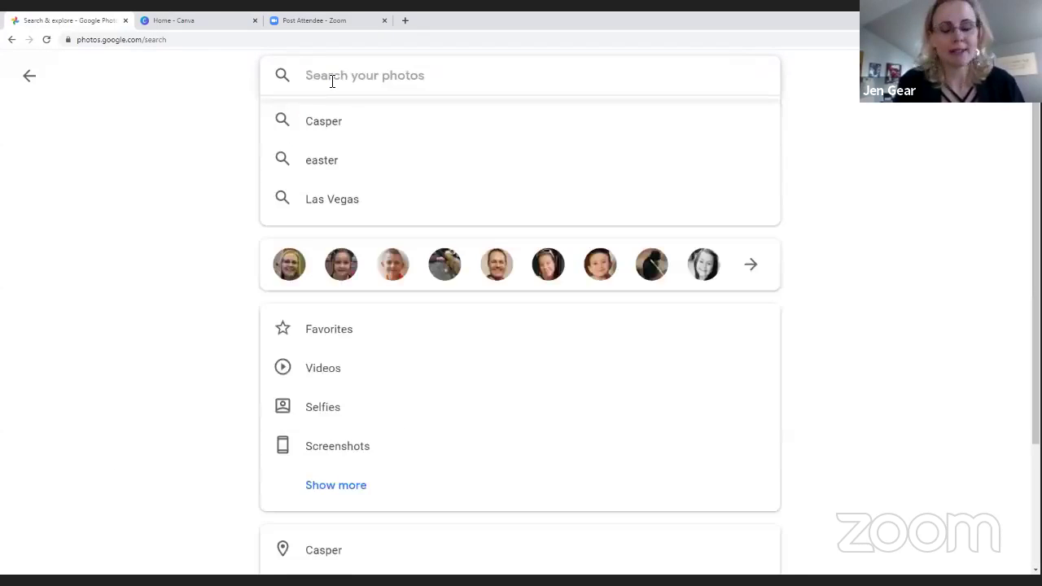
pyautogui.write('abby')
pyautogui.press('Return')
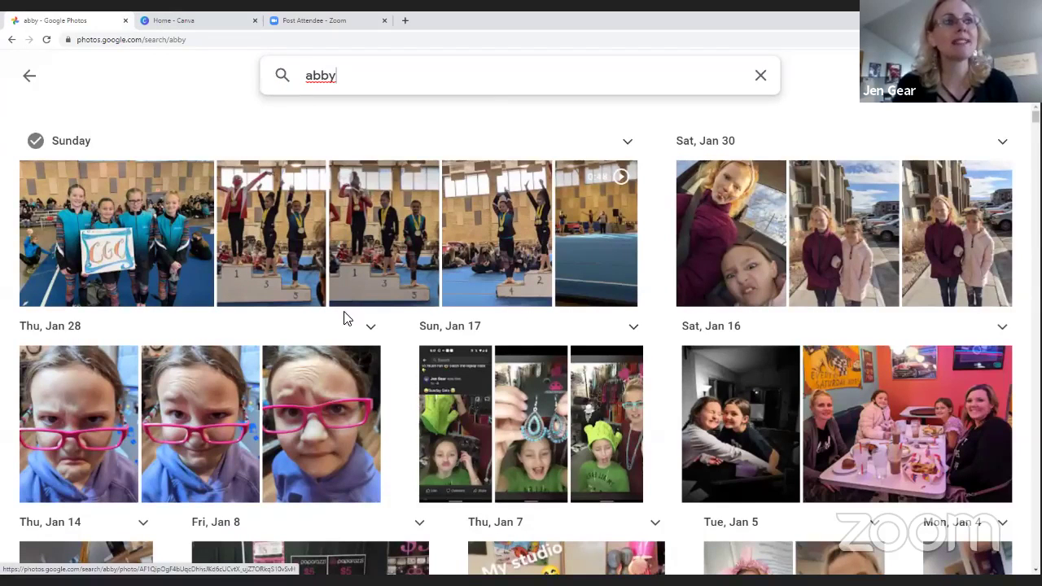
pyautogui.scroll(-3, 370, 256)
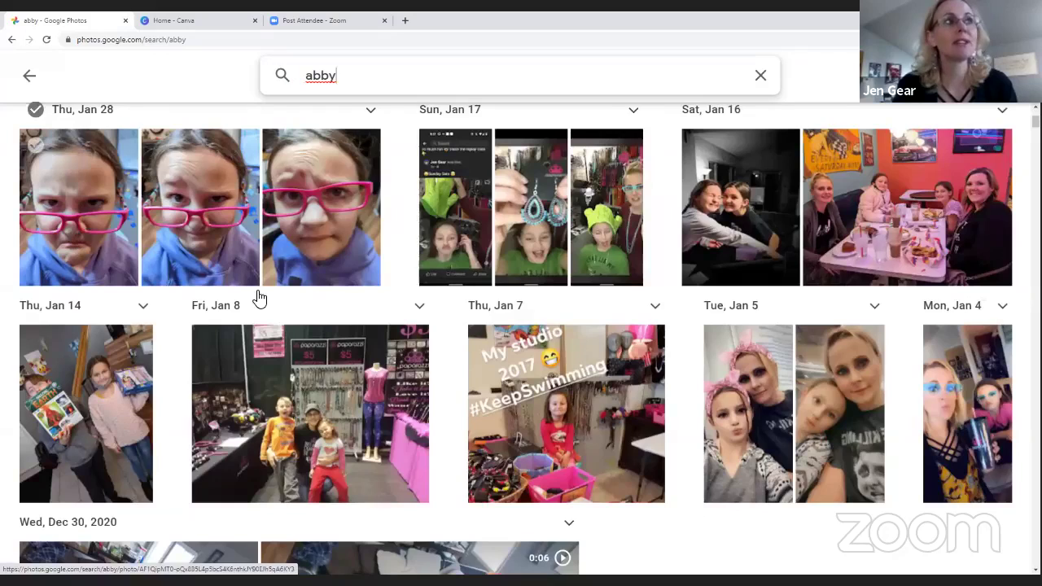
pyautogui.click(453, 350)
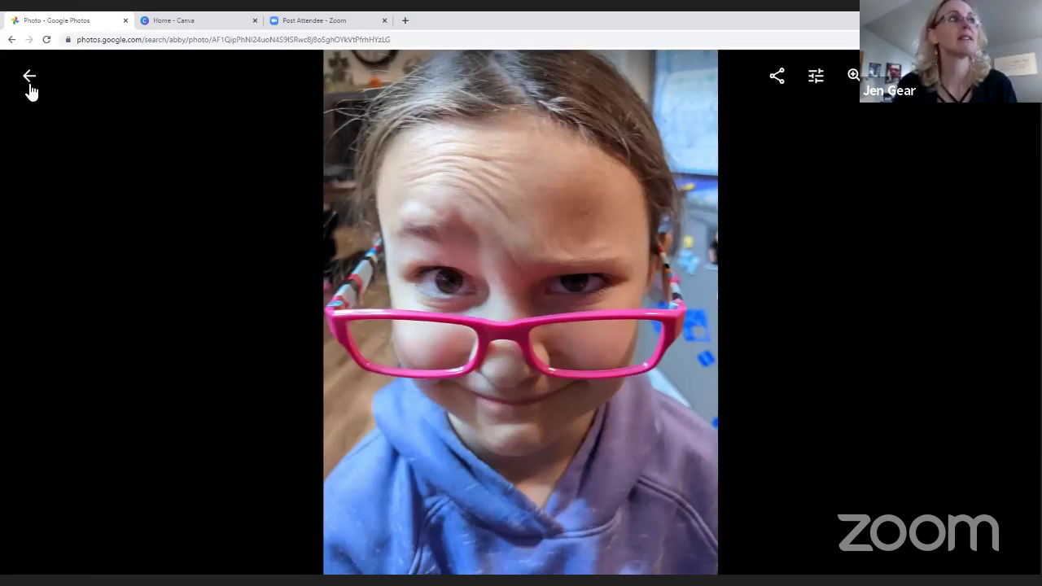
pyautogui.press('Escape')
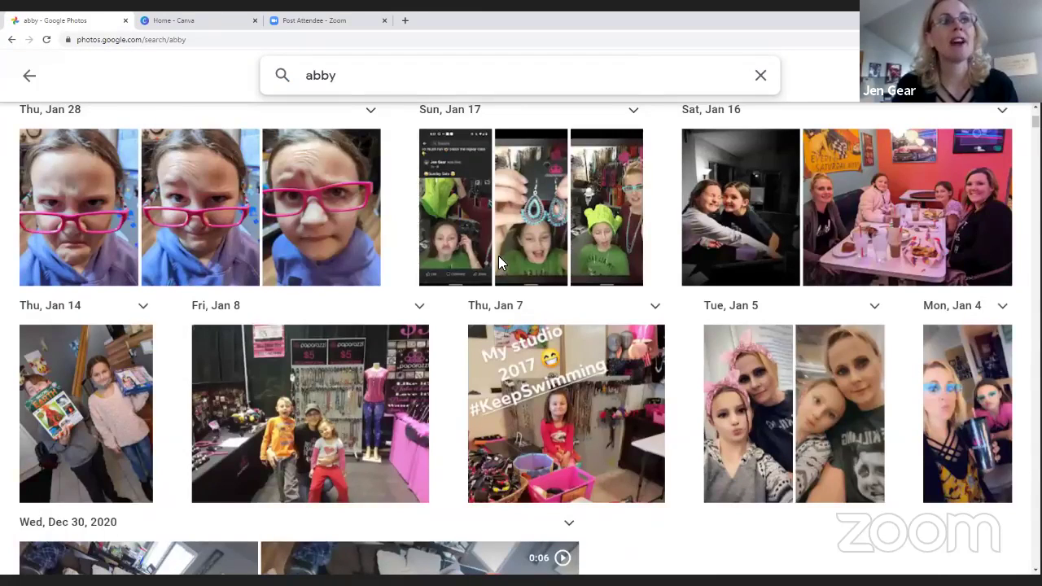
pyautogui.scroll(-10, 498, 263)
pyautogui.scroll(-5, 499, 255)
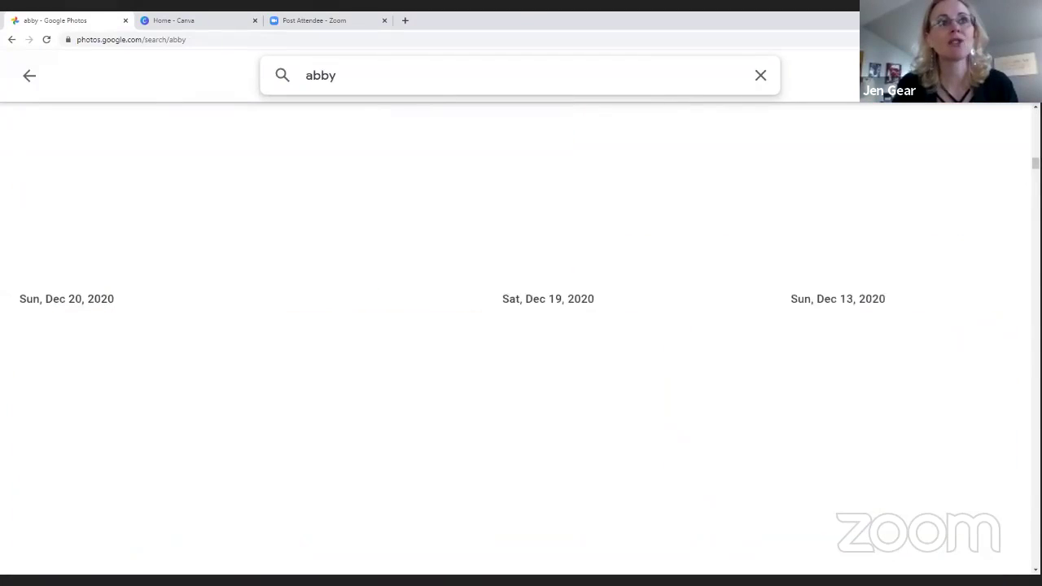
pyautogui.scroll(-5, 845, 331)
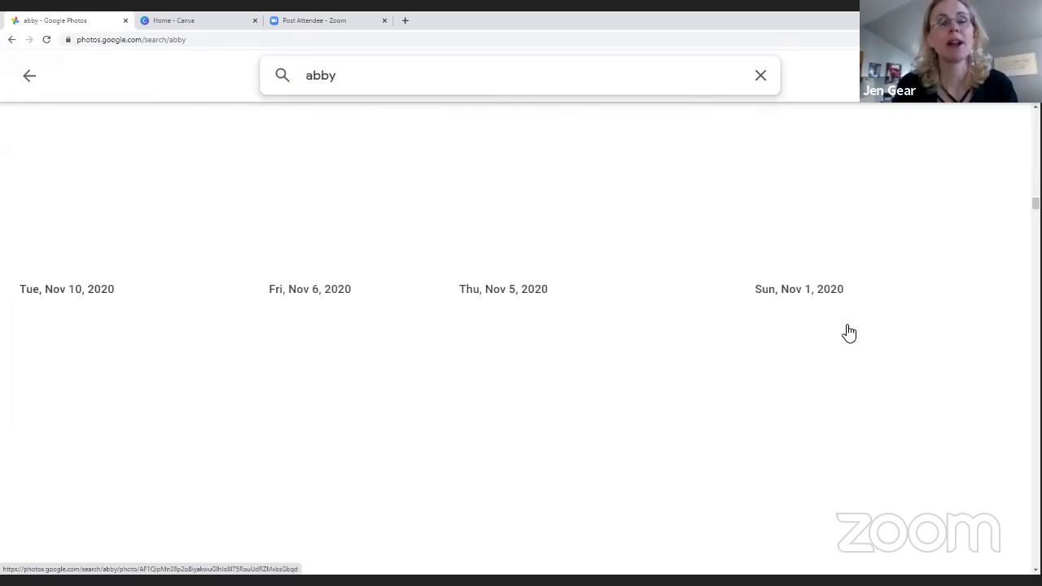
pyautogui.scroll(5, 845, 331)
pyautogui.scroll(5, 846, 330)
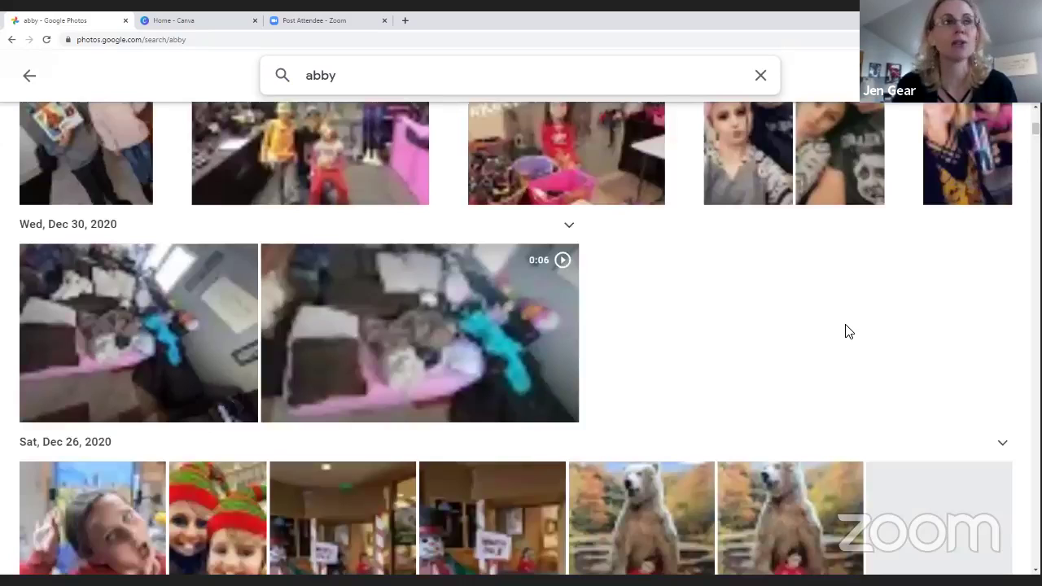
pyautogui.scroll(10, 845, 331)
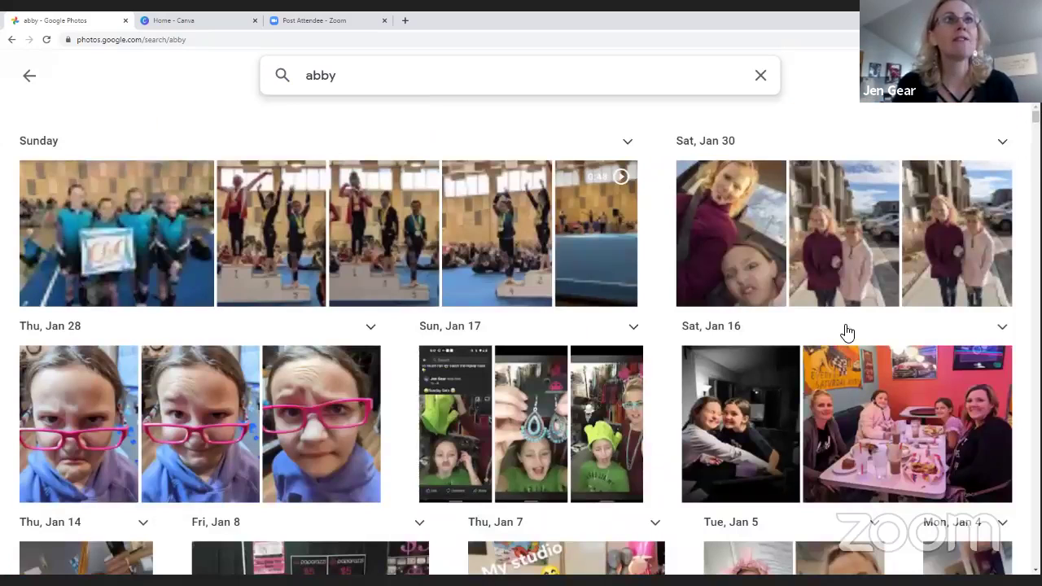
pyautogui.click(760, 76)
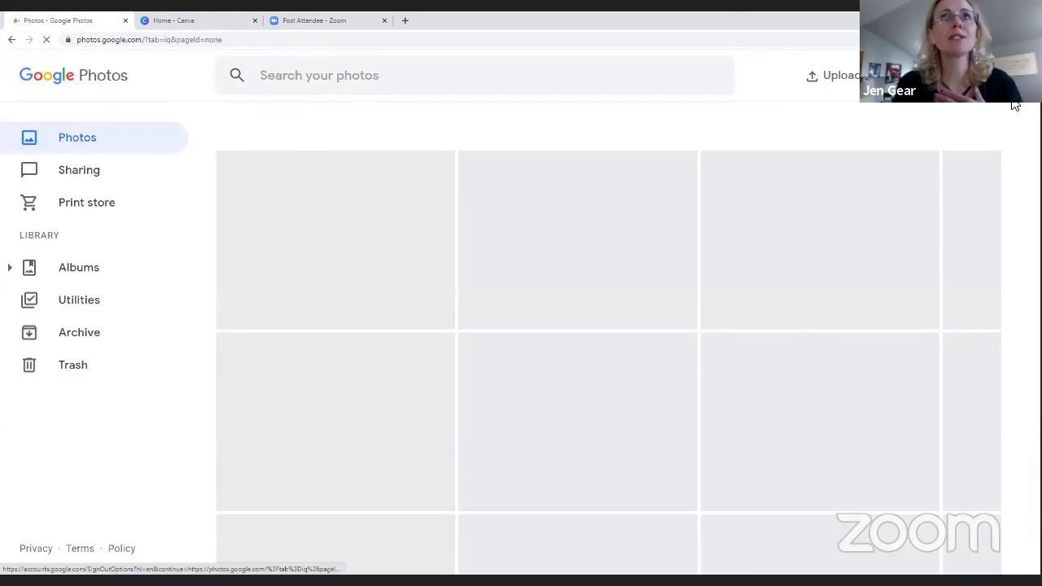
# Open the Google Photos search and explore page and scroll down to the face groups
pyautogui.click(1007, 75)
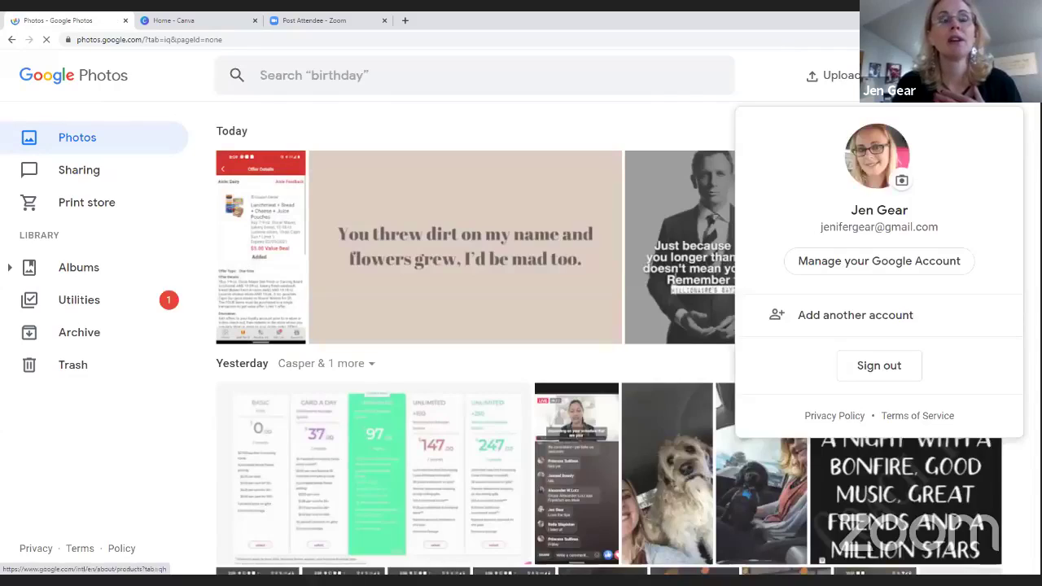
pyautogui.click(969, 75)
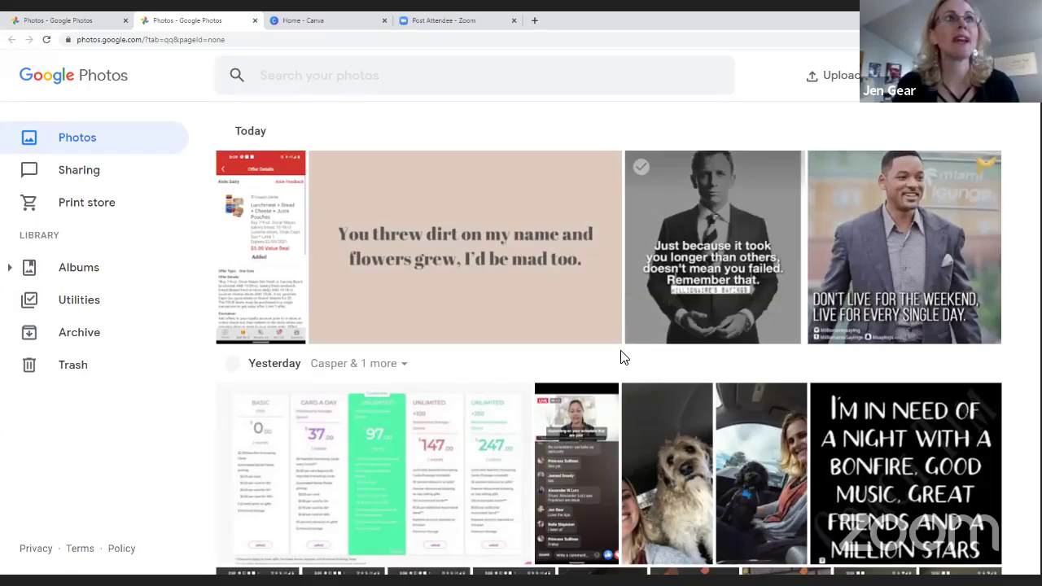
pyautogui.click(491, 78)
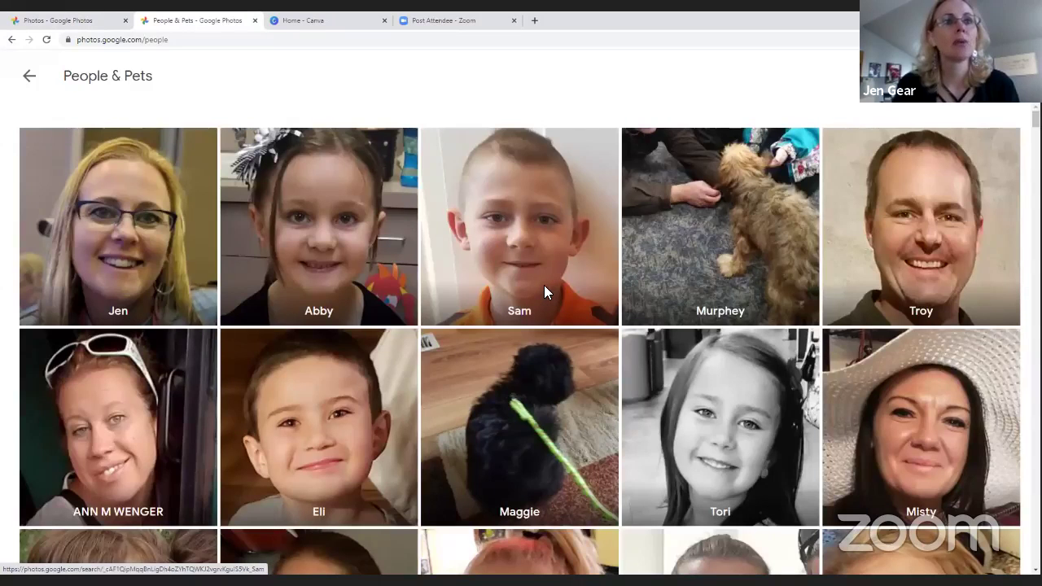
pyautogui.scroll(-15, 545, 285)
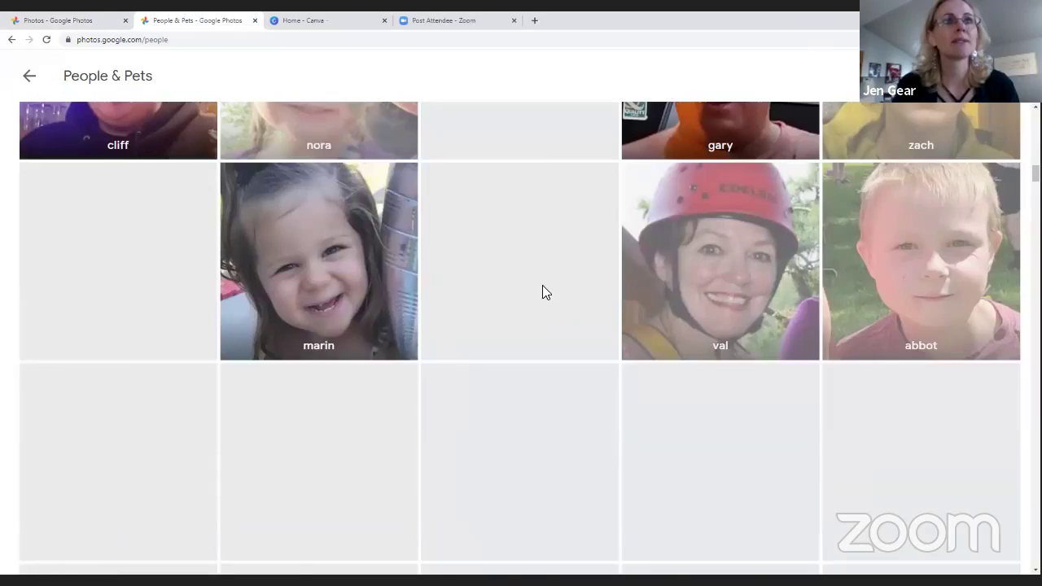
pyautogui.scroll(-5, 545, 292)
# Open the unnamed face group and save the person's name for it
pyautogui.click(181, 160)
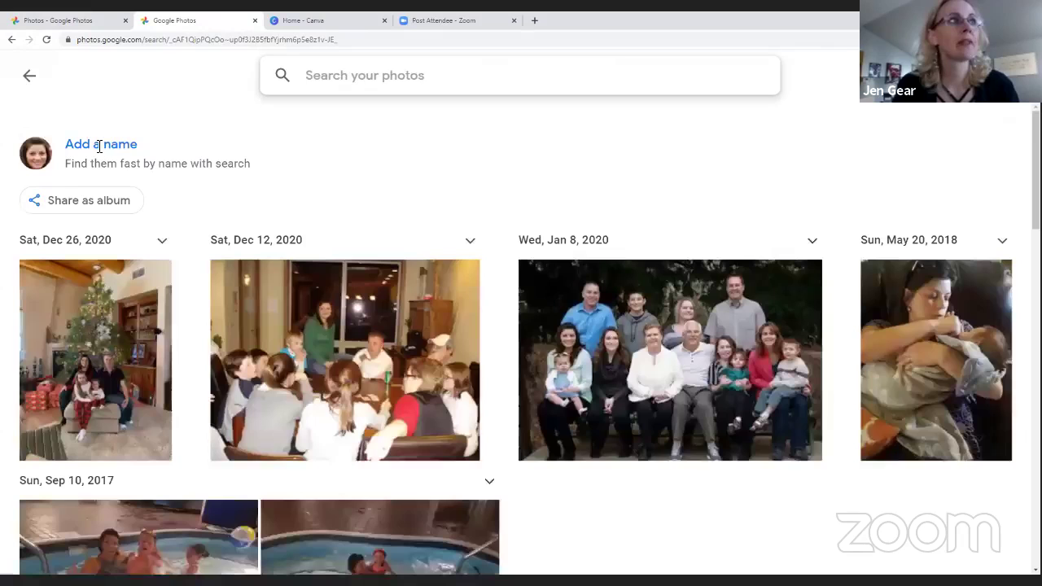
pyautogui.click(99, 147)
pyautogui.write('ambe')
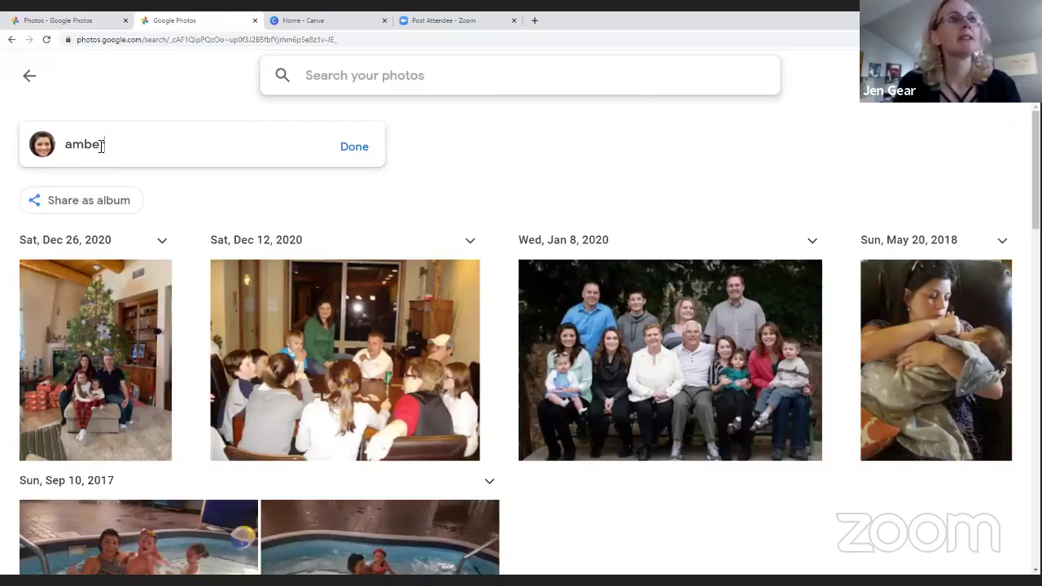
pyautogui.write('r')
pyautogui.press('Return')
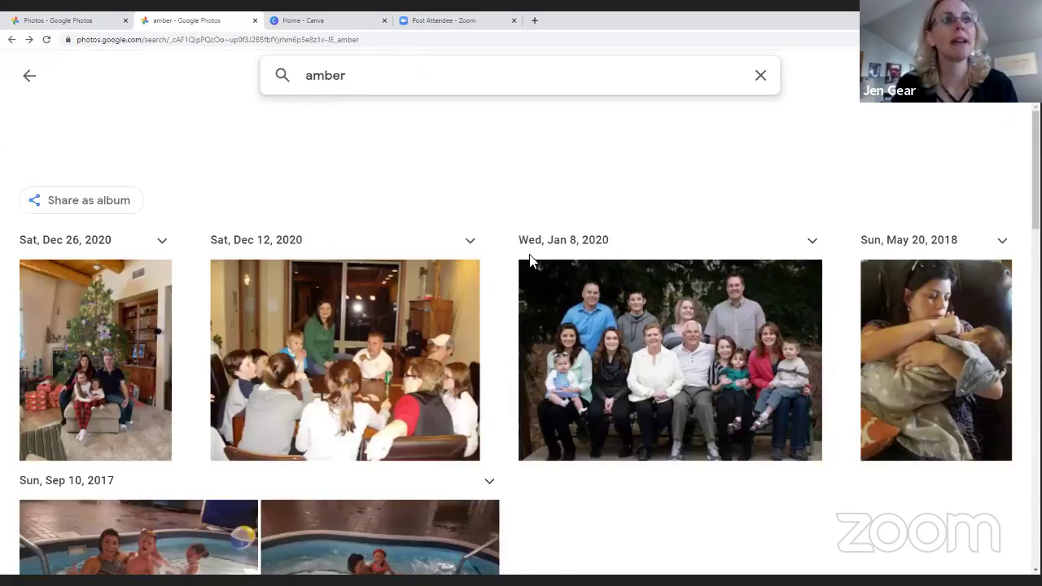
# Clear the person search and go back to the main Photos library
pyautogui.scroll(-15, 530, 260)
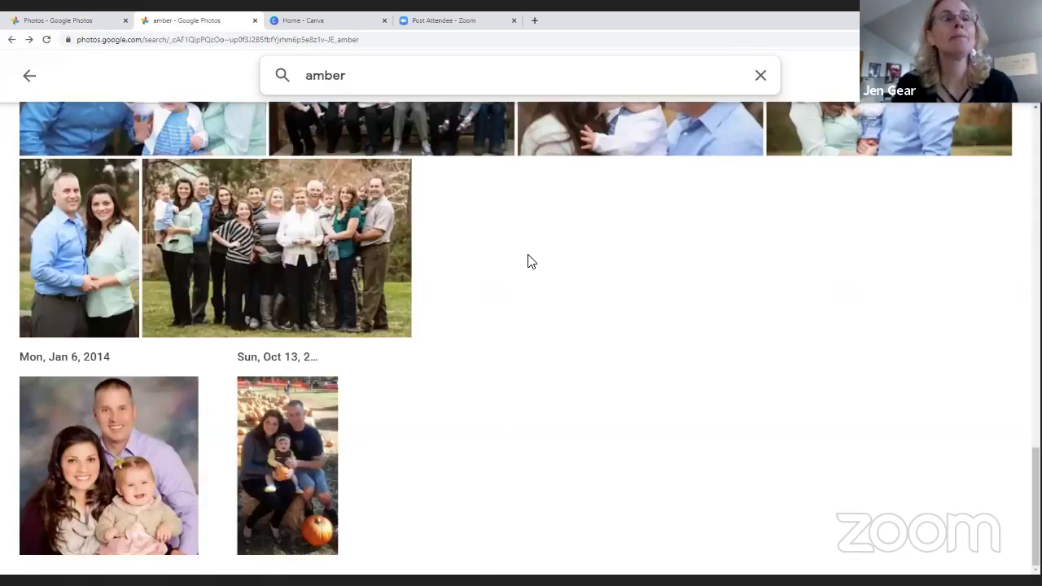
pyautogui.scroll(15, 528, 255)
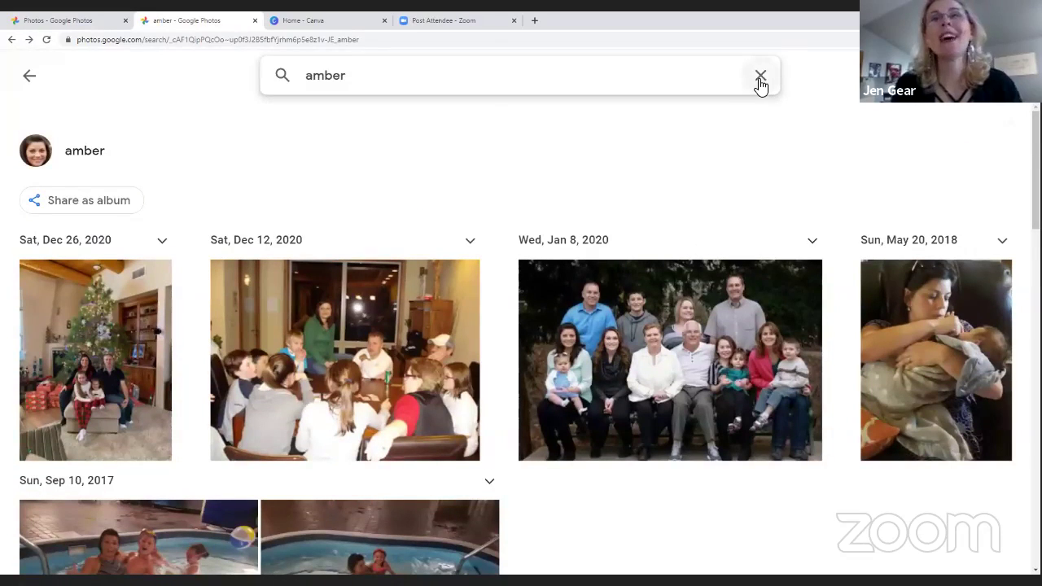
pyautogui.click(760, 78)
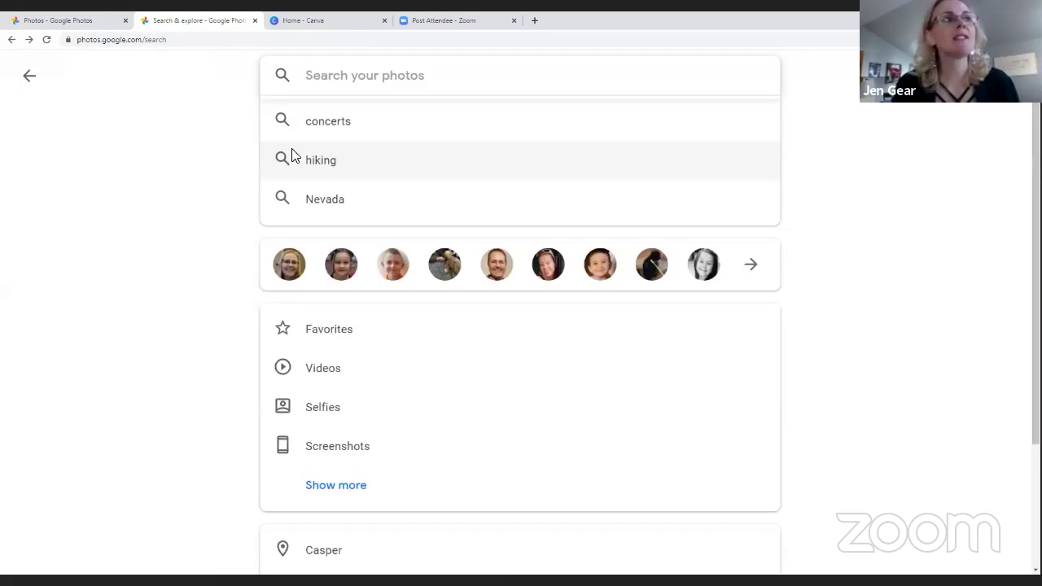
pyautogui.click(29, 77)
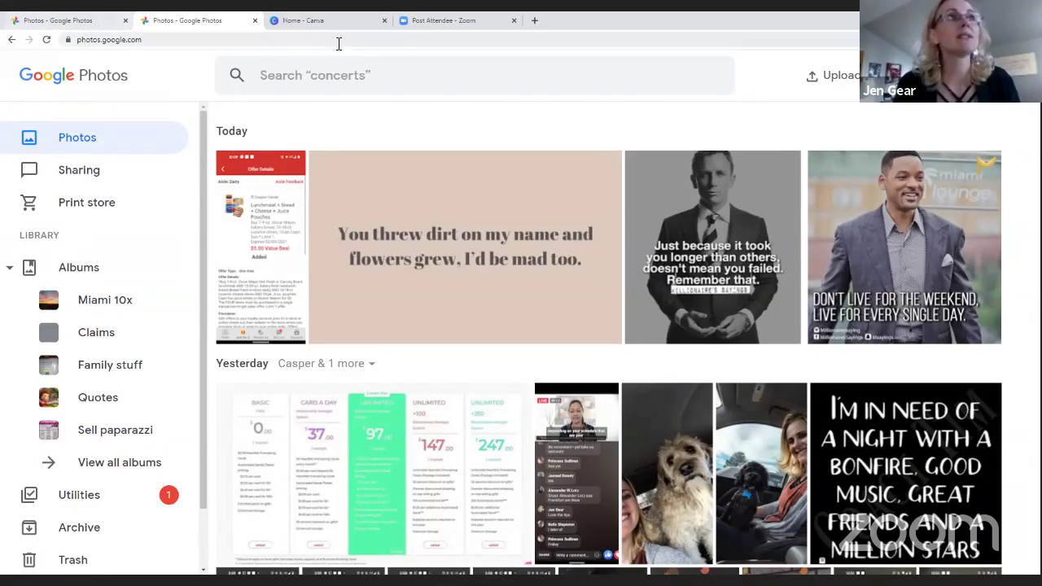
# Load facebook.com in the first tab
pyautogui.click(28, 18)
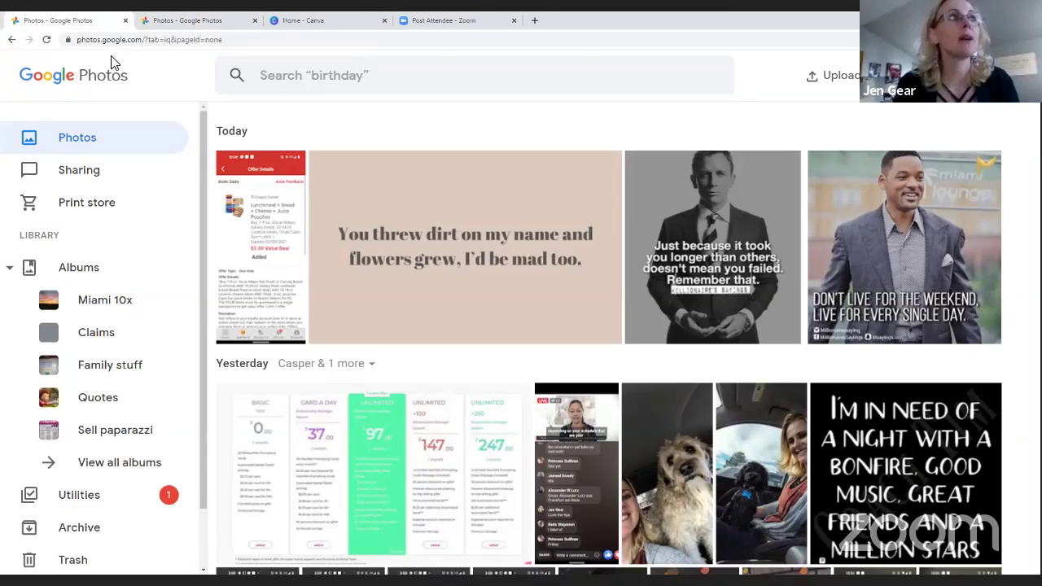
pyautogui.click(114, 45)
pyautogui.write('facebook.com')
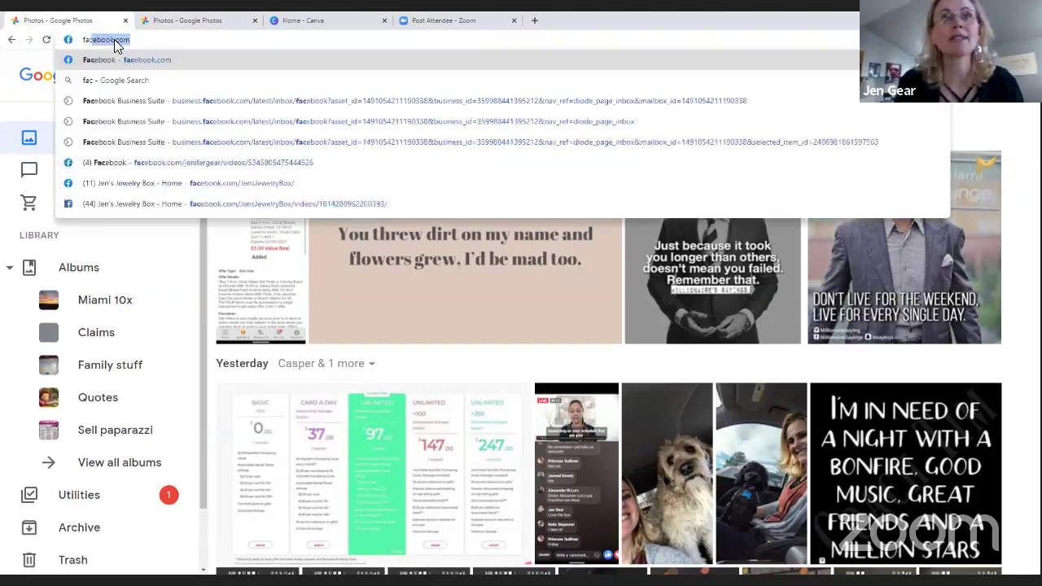
pyautogui.press('Return')
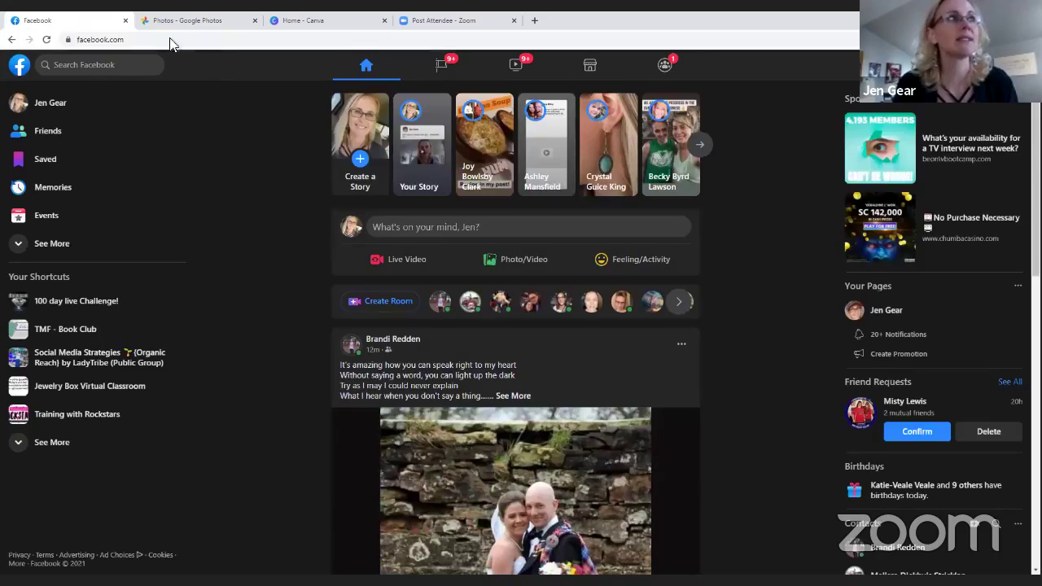
# Search Facebook for the friend's full name
pyautogui.click(117, 64)
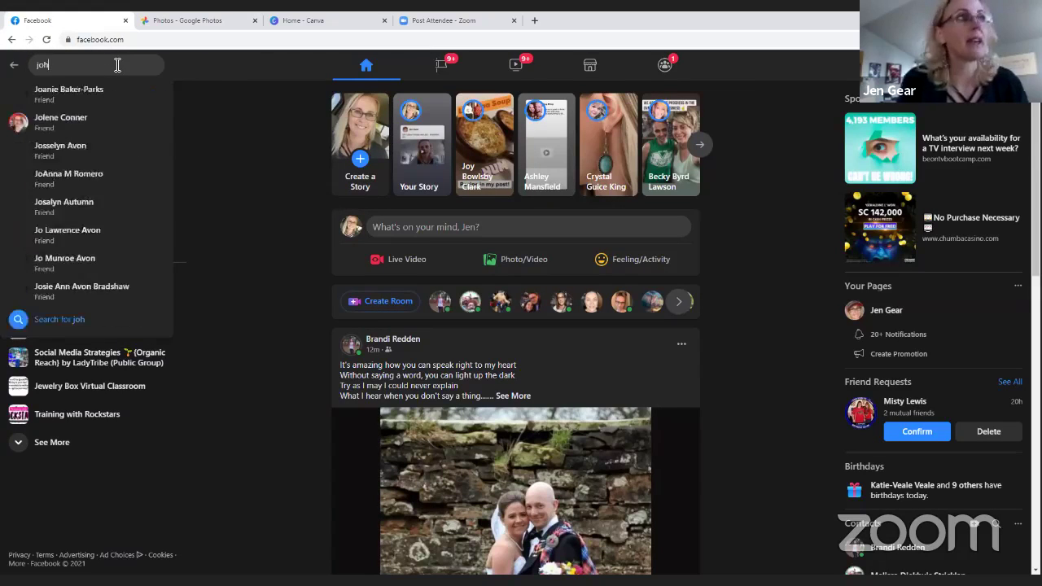
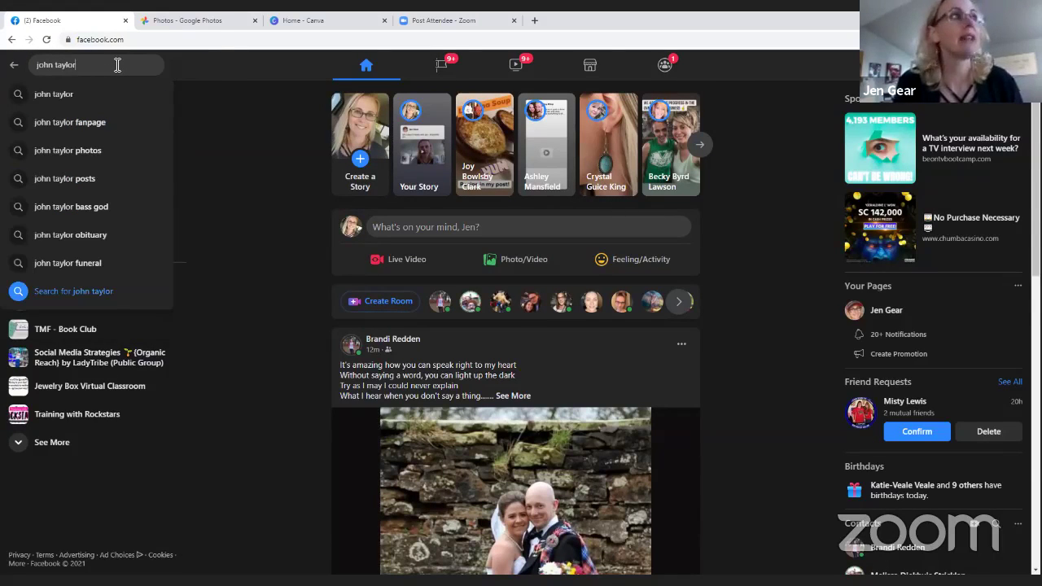
pyautogui.press('Return')
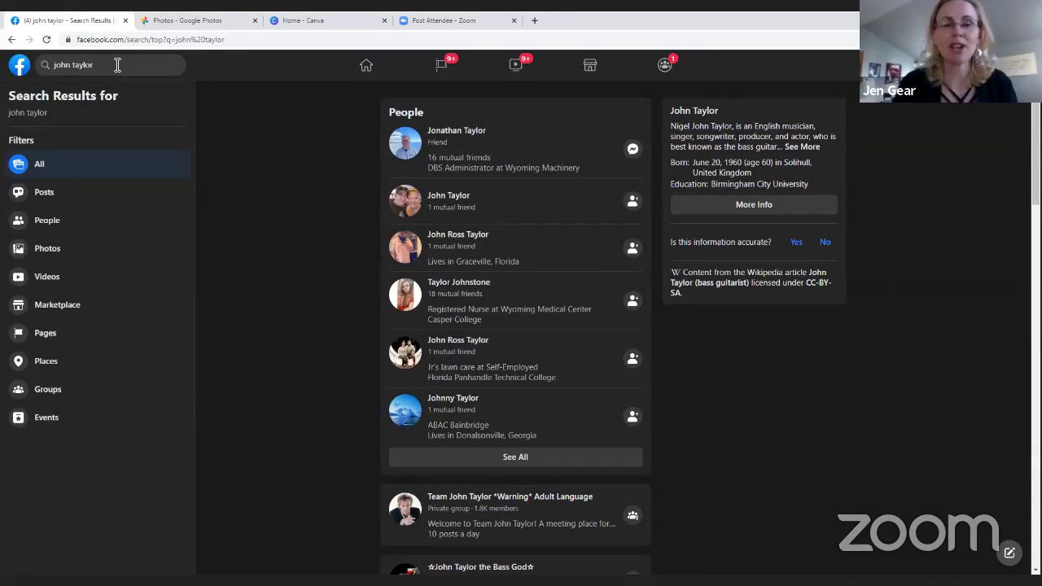
# Open the friend's profile and preview the puppy photo from his latest post
pyautogui.click(459, 133)
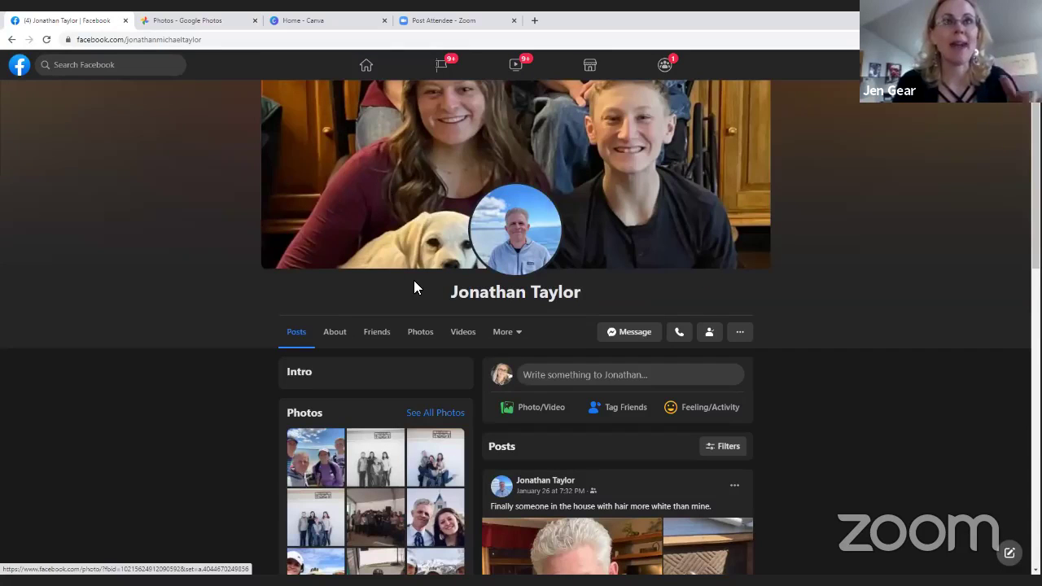
pyautogui.scroll(-3, 414, 281)
pyautogui.scroll(-2, 469, 360)
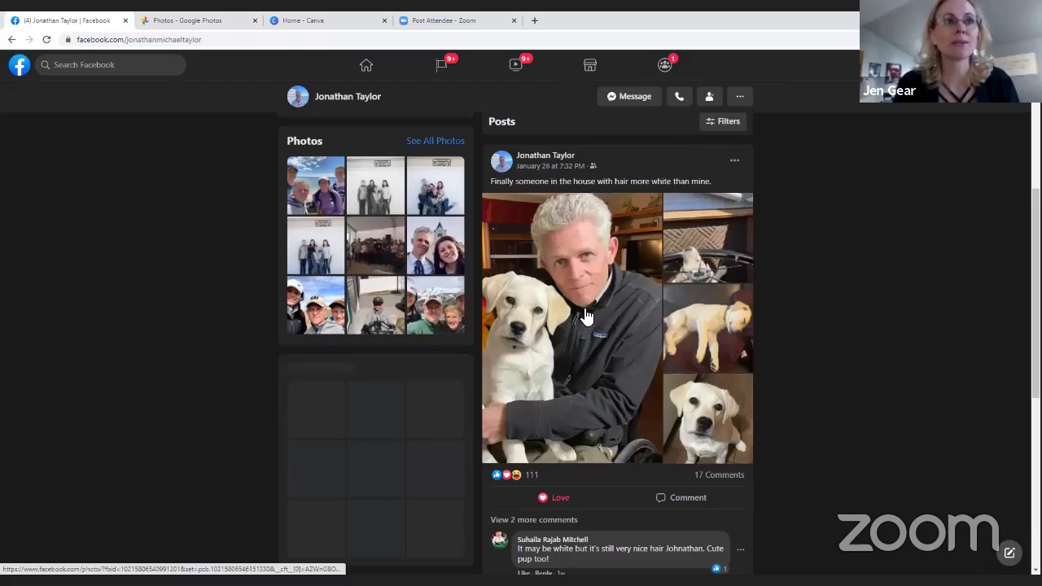
pyautogui.click(583, 313)
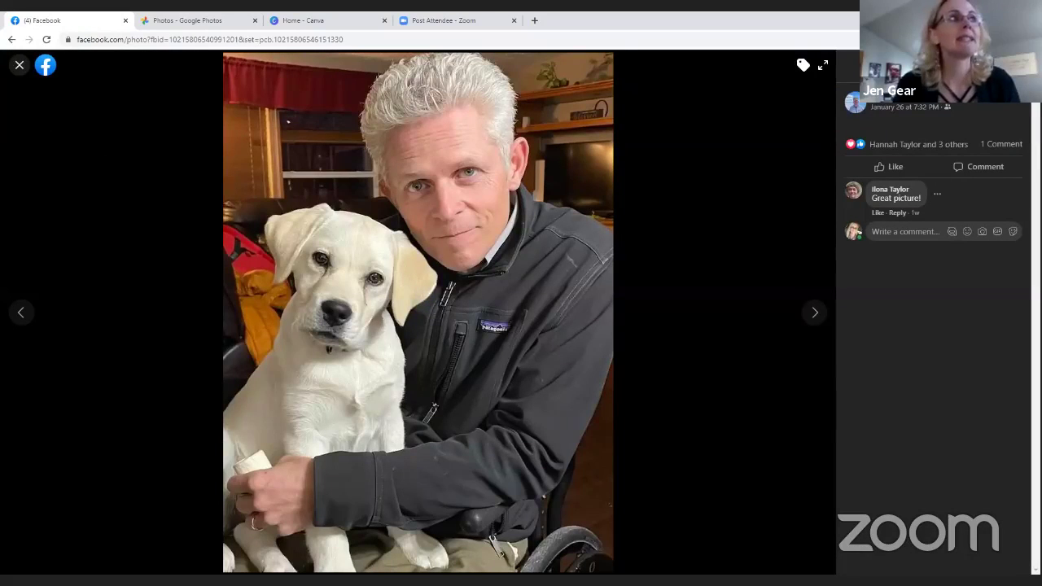
pyautogui.click(19, 65)
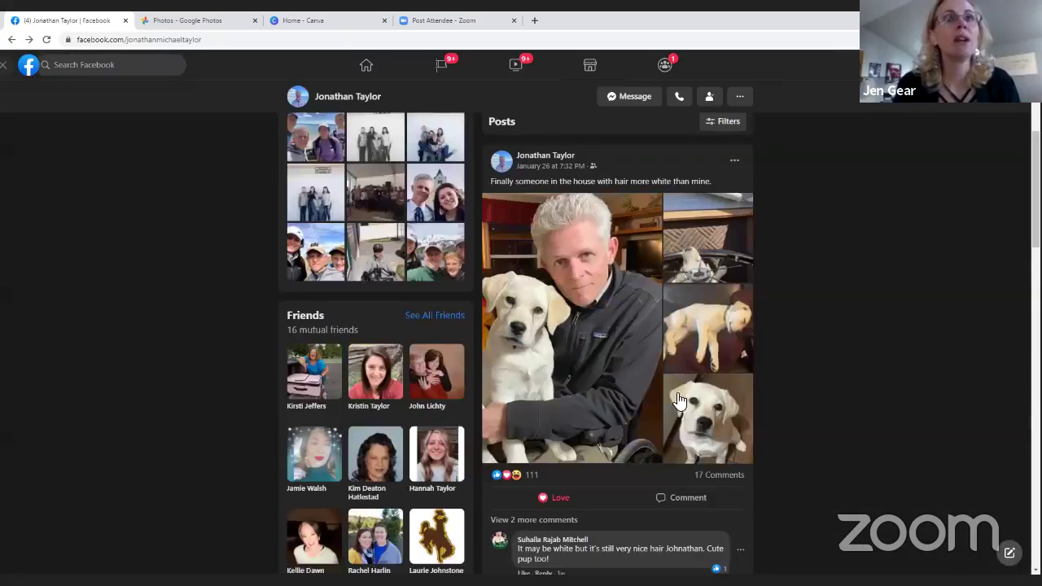
# Browse through the photos in the friend's Photos section
pyautogui.scroll(3, 394, 306)
pyautogui.scroll(1, 357, 323)
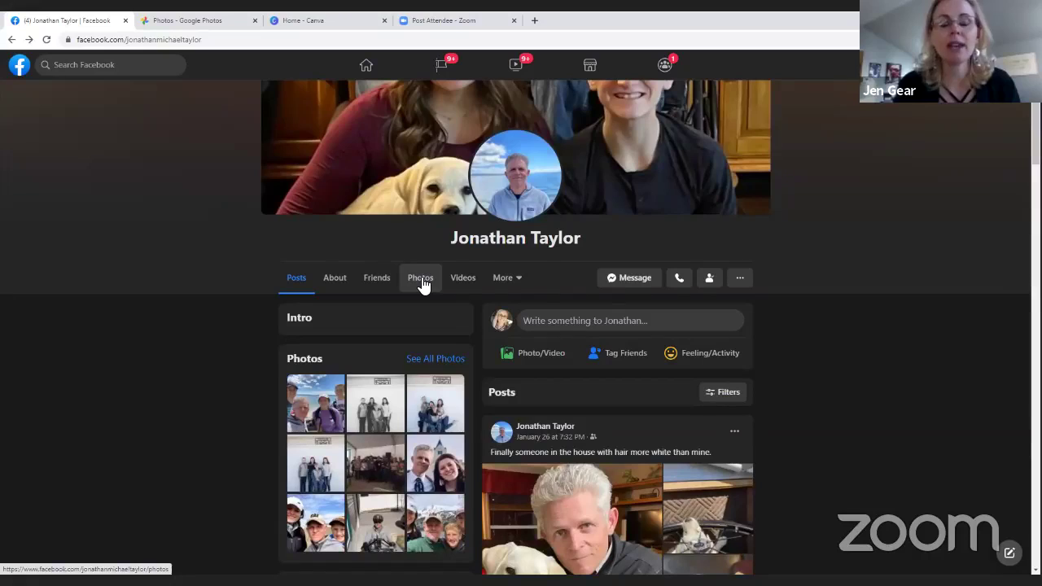
pyautogui.click(421, 279)
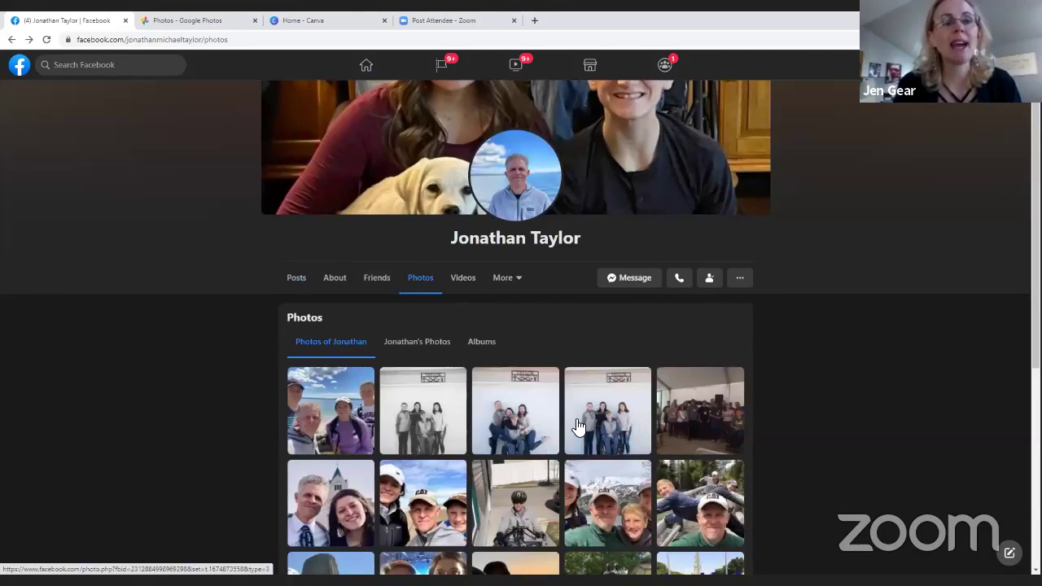
pyautogui.scroll(-3, 576, 426)
pyautogui.scroll(4, 431, 451)
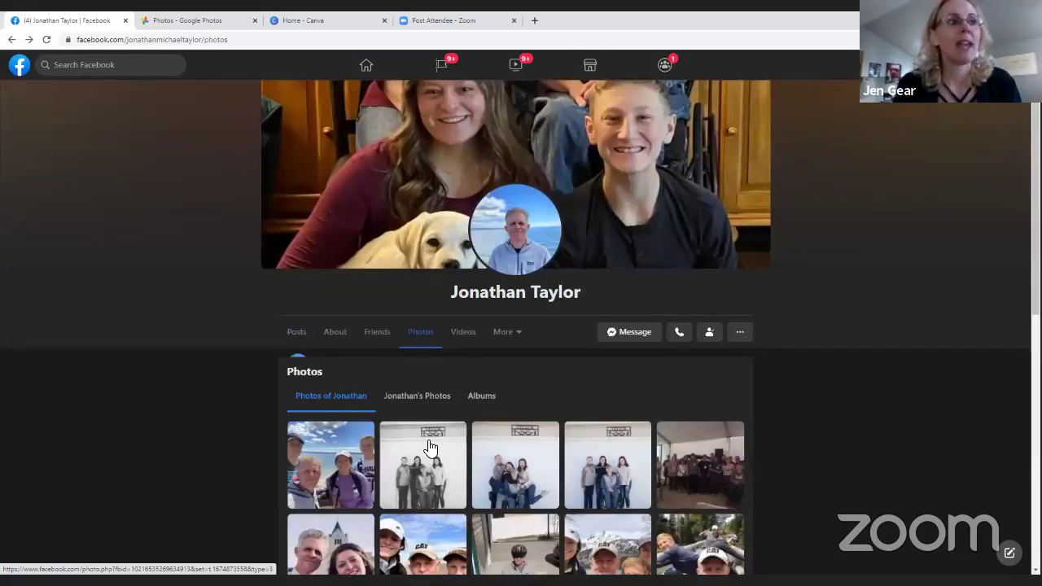
pyautogui.scroll(-1, 325, 425)
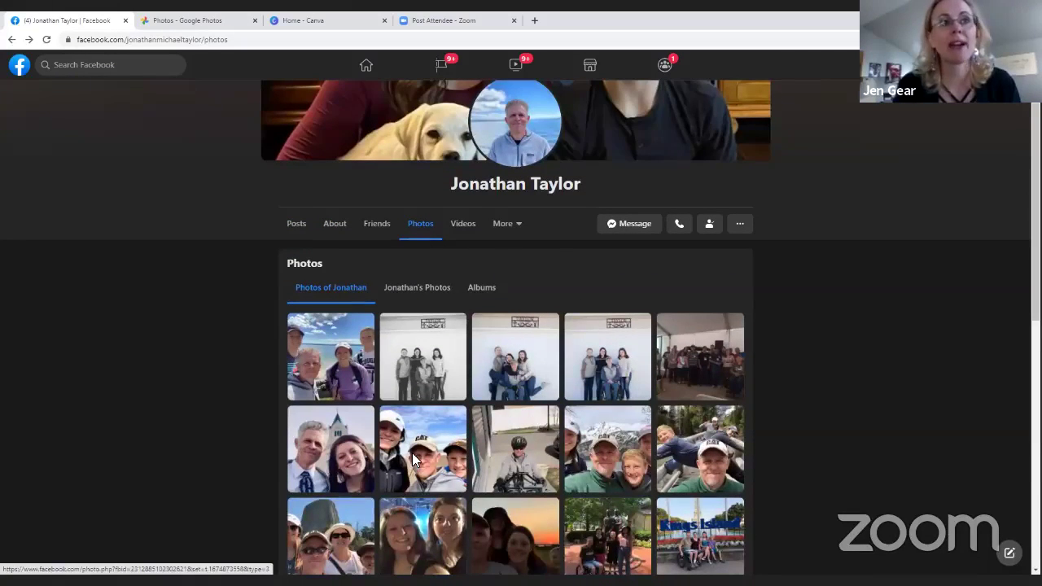
pyautogui.scroll(-5, 412, 460)
pyautogui.scroll(6, 508, 399)
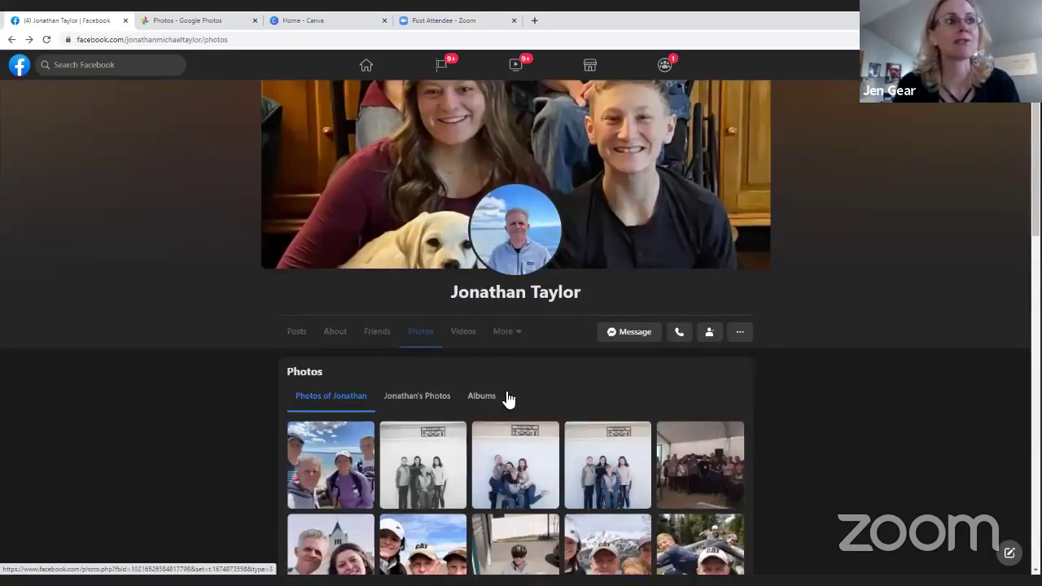
# Return to his Posts and open the white puppy photo full size
pyautogui.click(297, 334)
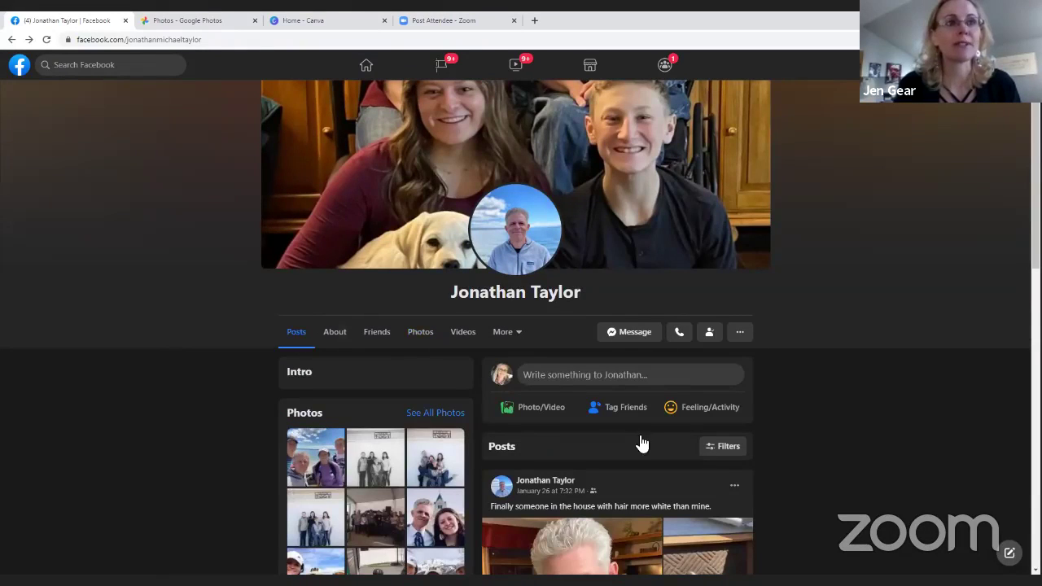
pyautogui.scroll(-5, 581, 332)
pyautogui.click(535, 304)
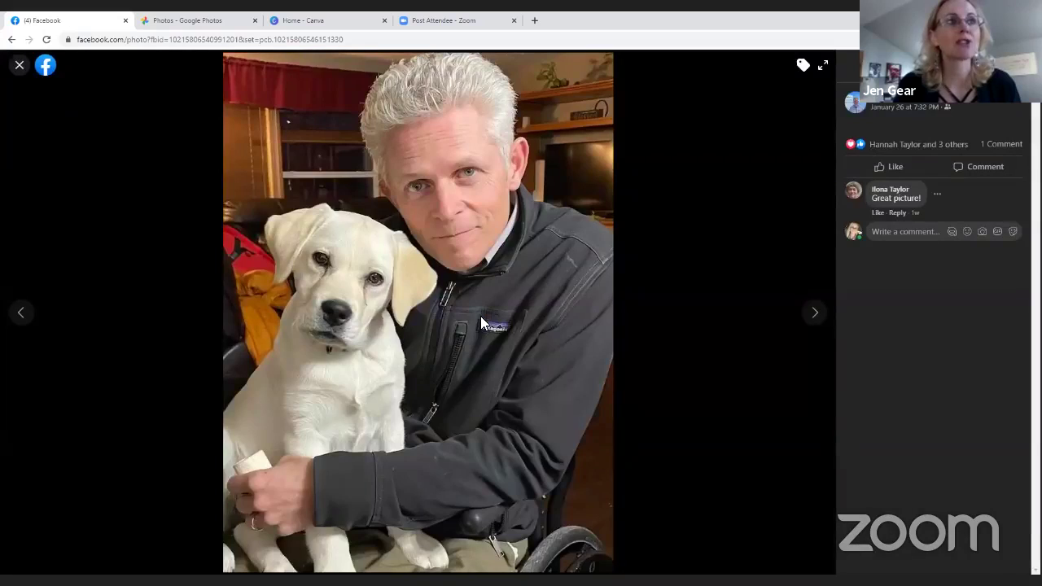
# Save the puppy photo as a JPEG into OneDrive's 1 SOC folder
pyautogui.rightClick(482, 317)
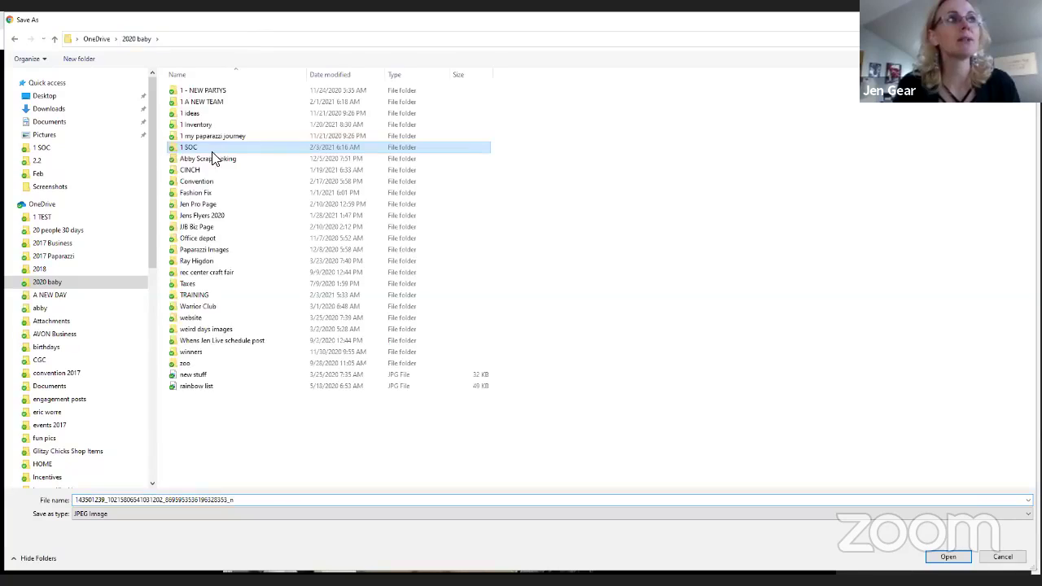
pyautogui.doubleClick(235, 152)
pyautogui.click(251, 207)
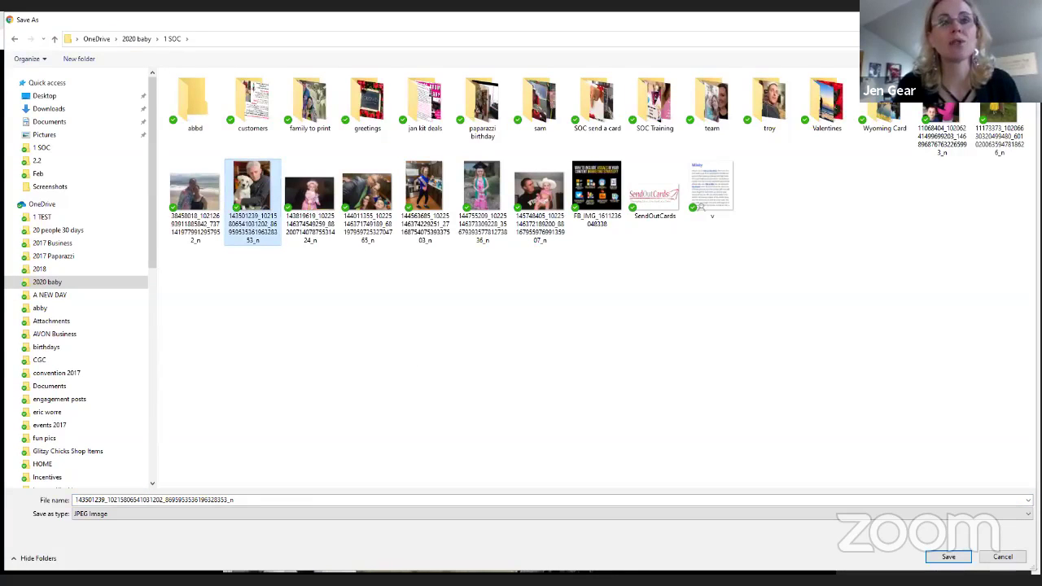
pyautogui.click(954, 559)
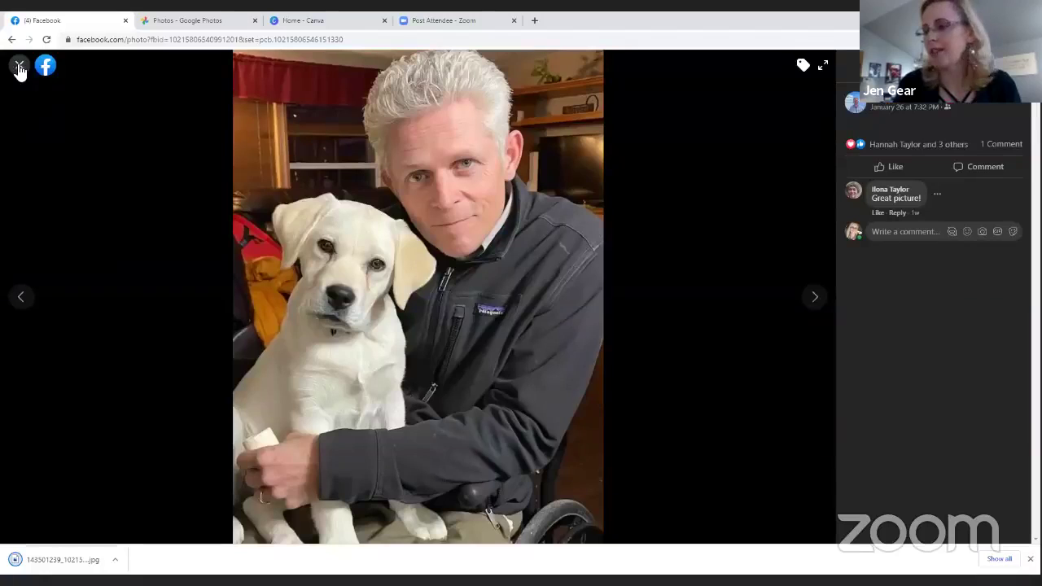
# Close the photo viewer and scroll through the friend's tagged Photos grid
pyautogui.click(19, 67)
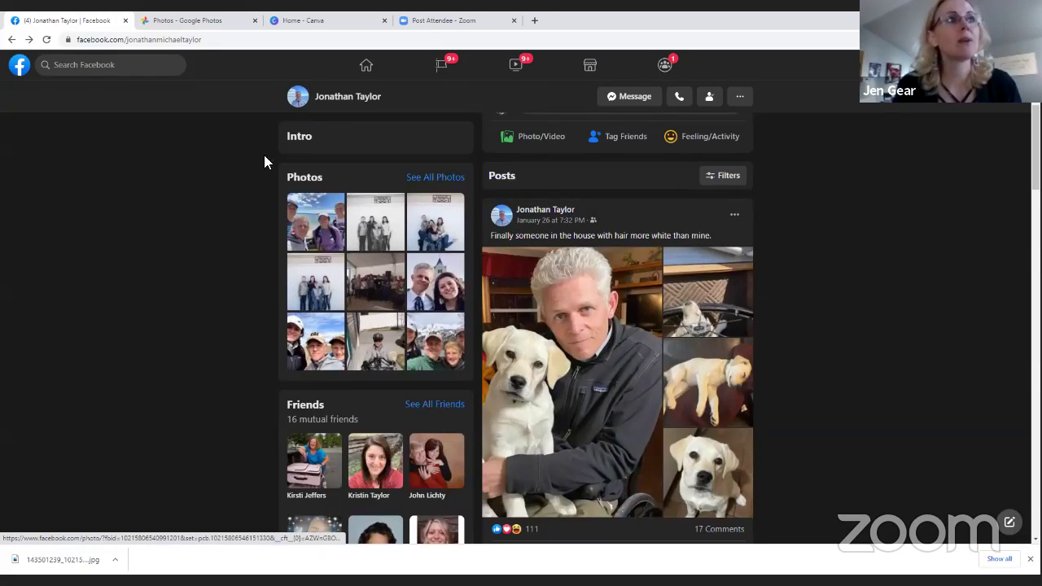
pyautogui.scroll(2, 383, 277)
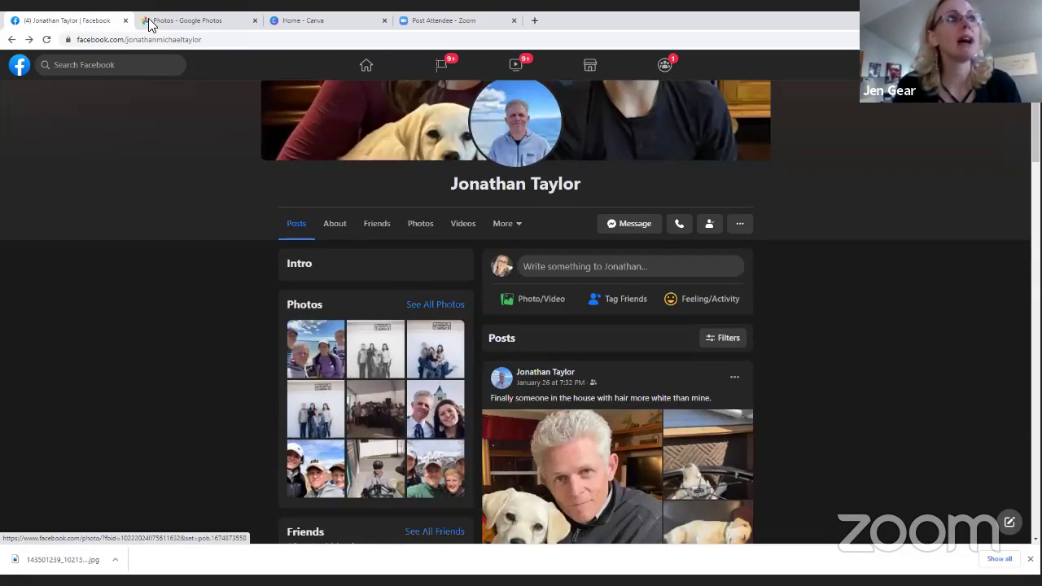
pyautogui.click(420, 224)
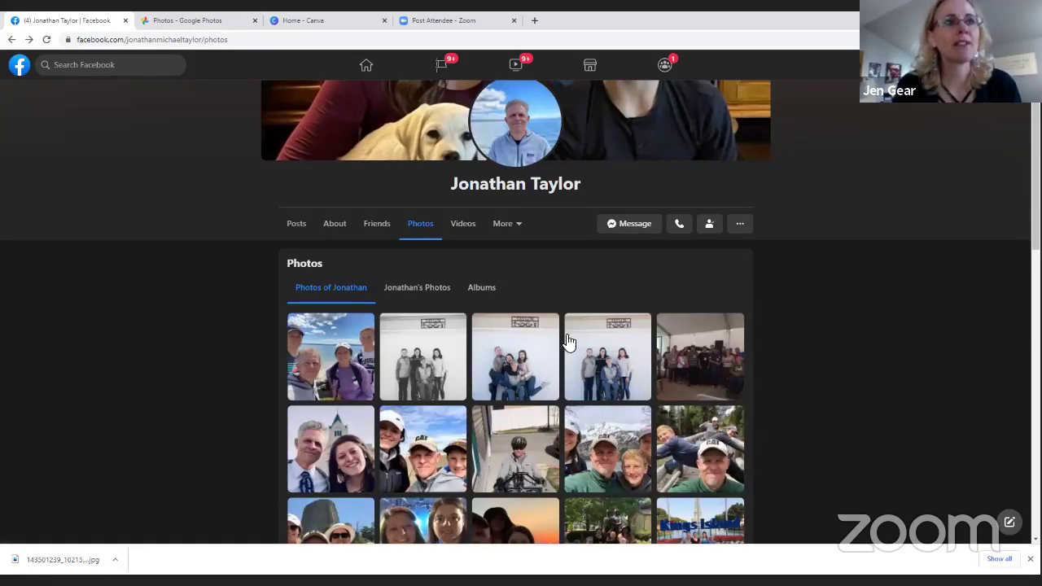
pyautogui.scroll(-4, 527, 359)
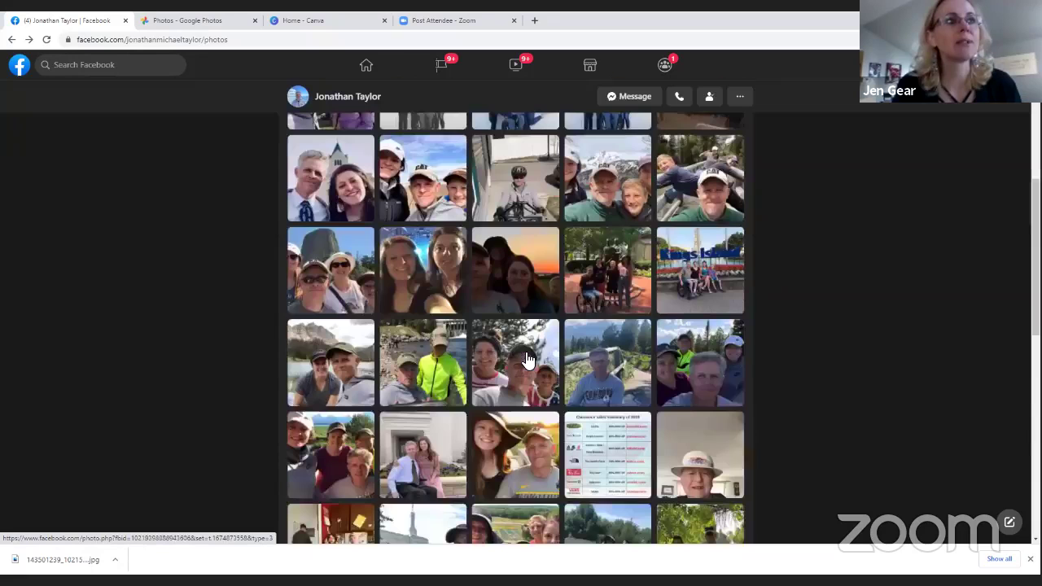
pyautogui.scroll(-2, 527, 358)
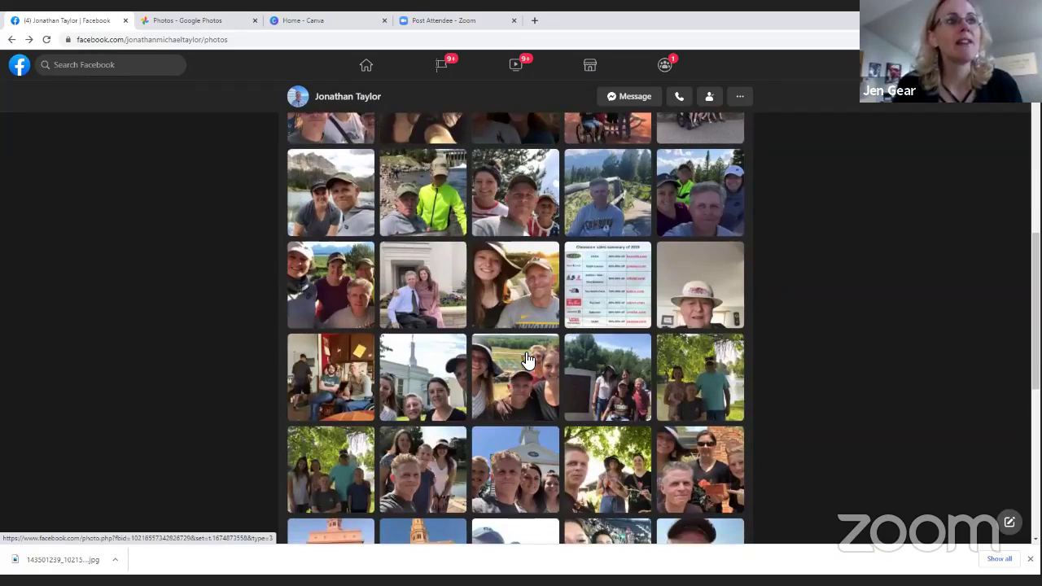
pyautogui.scroll(-3, 527, 358)
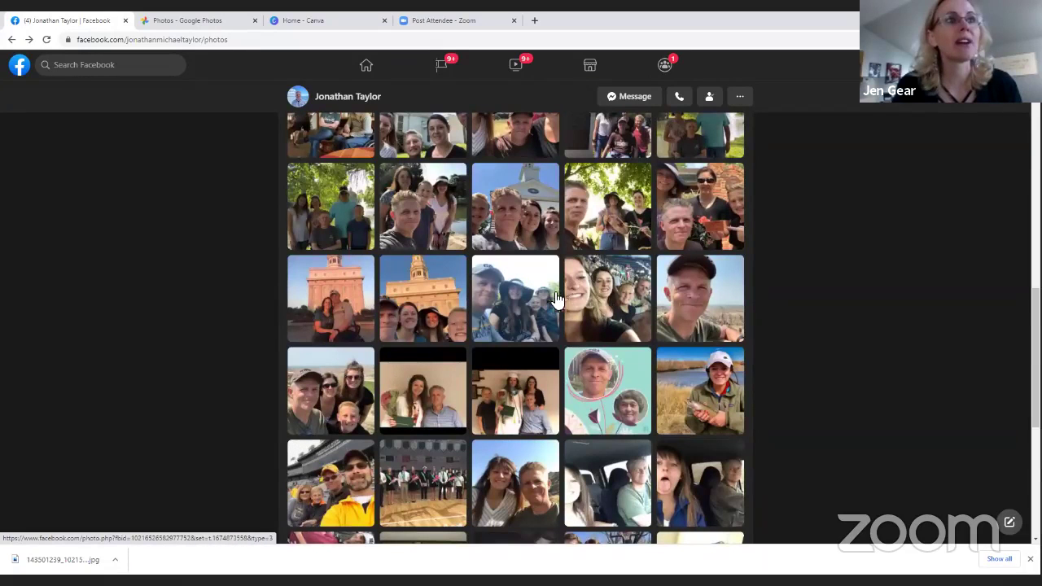
# Save the wide-brimmed-hat group selfie to 1 SOC under its default name, then close it
pyautogui.click(511, 308)
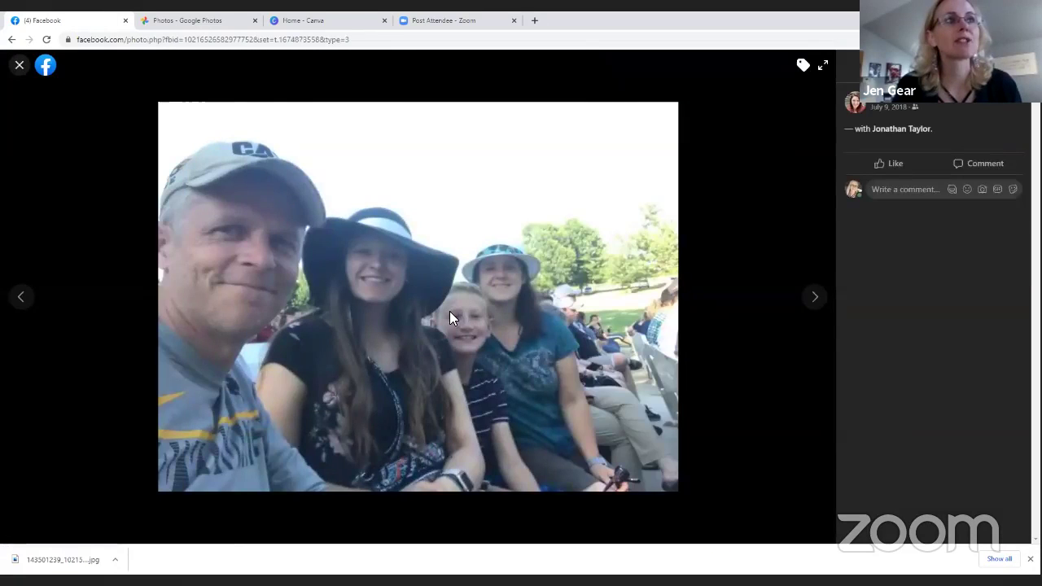
pyautogui.rightClick(450, 312)
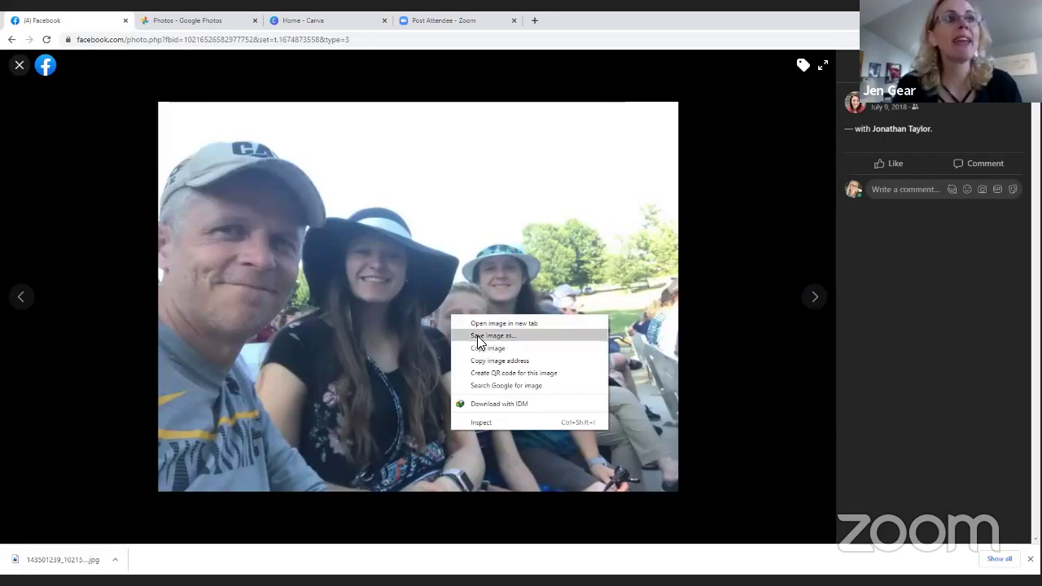
pyautogui.click(477, 335)
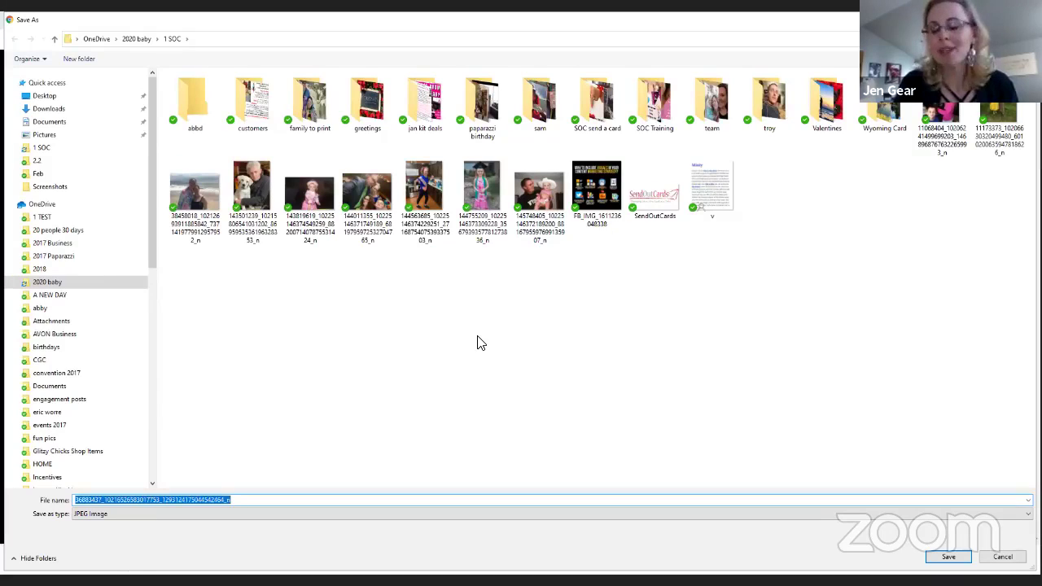
pyautogui.press('Return')
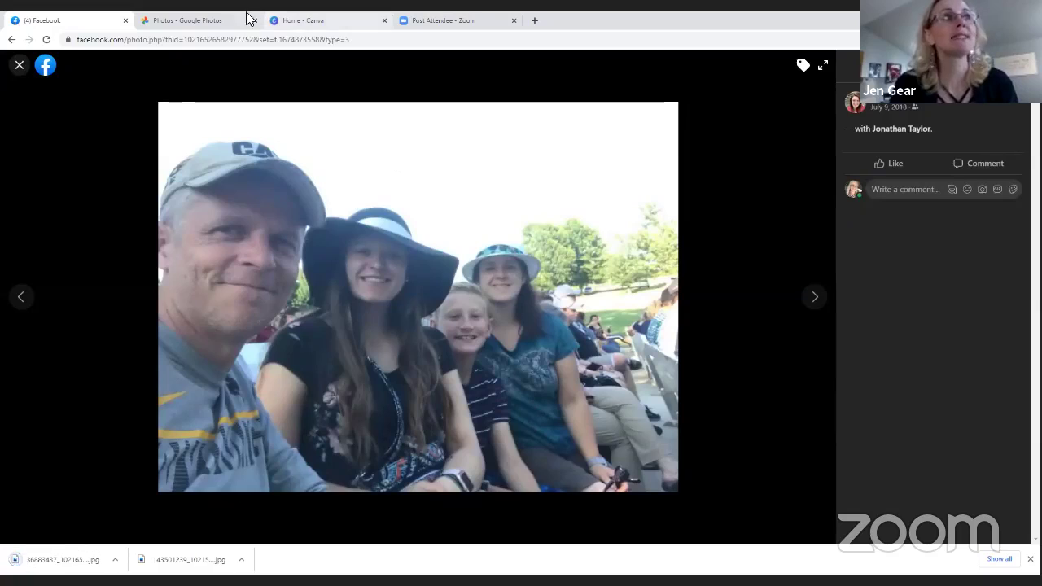
pyautogui.click(18, 65)
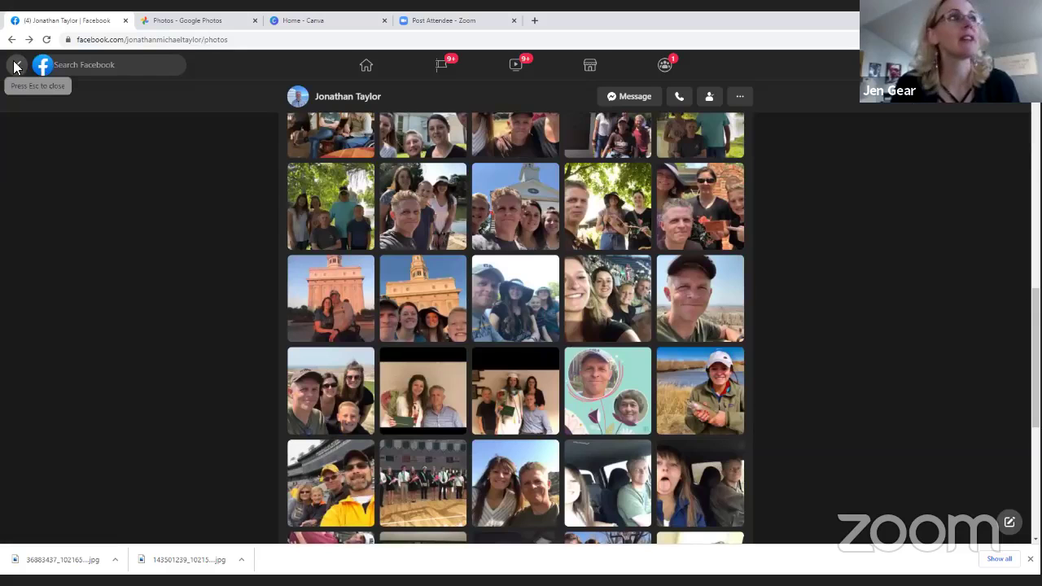
pyautogui.click(139, 45)
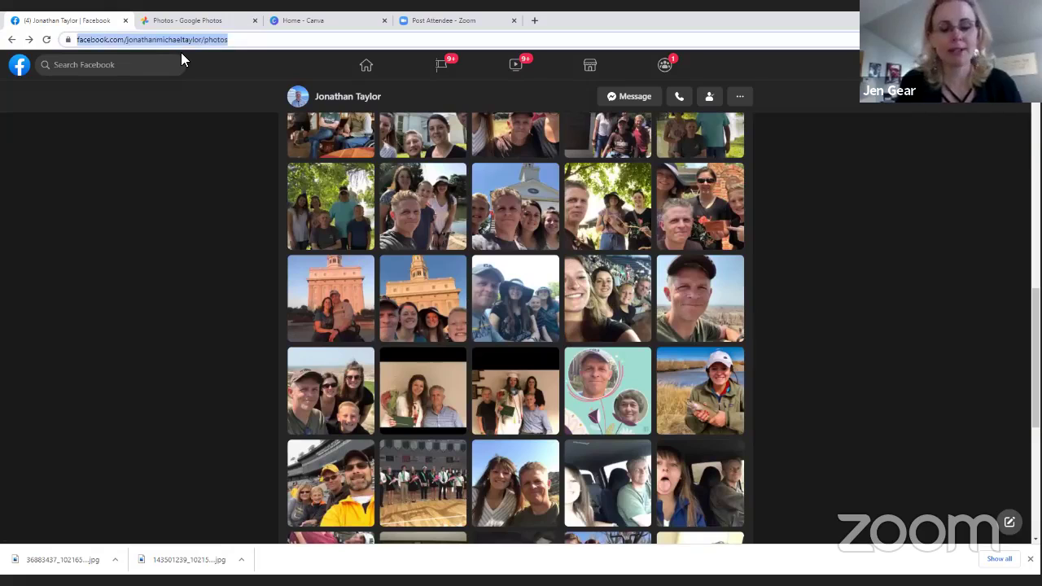
# Load sendoutcards.com/app and close the leftover Google Photos tab
pyautogui.write('sendoutcards.com/app')
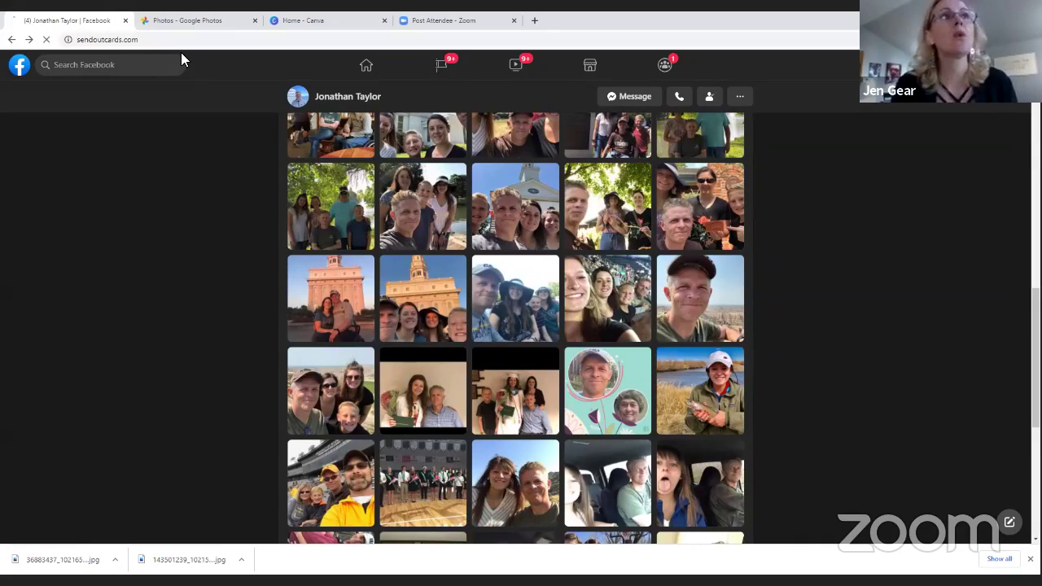
pyautogui.press('Return')
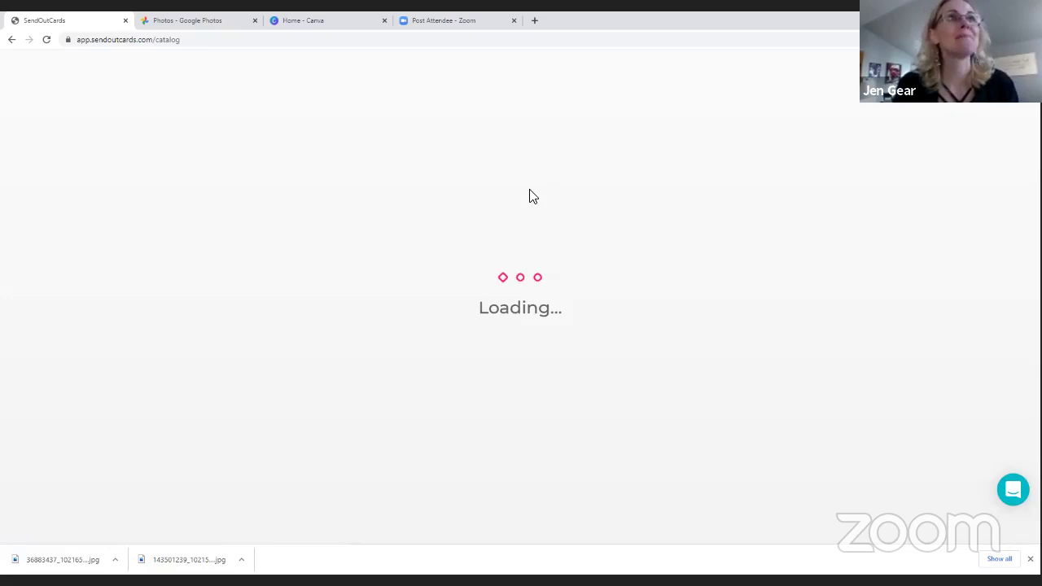
pyautogui.click(255, 20)
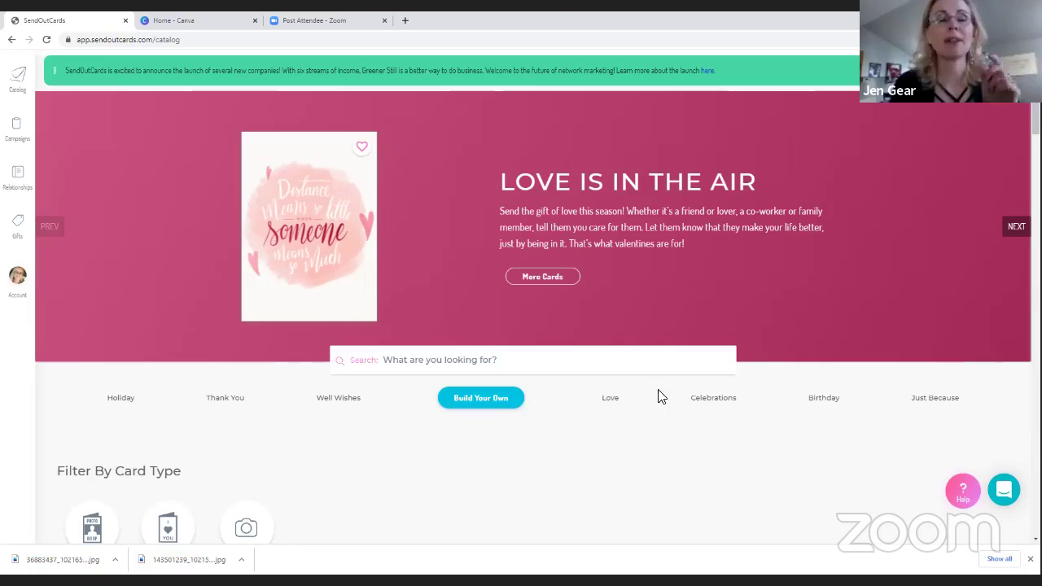
pyautogui.scroll(-2, 642, 390)
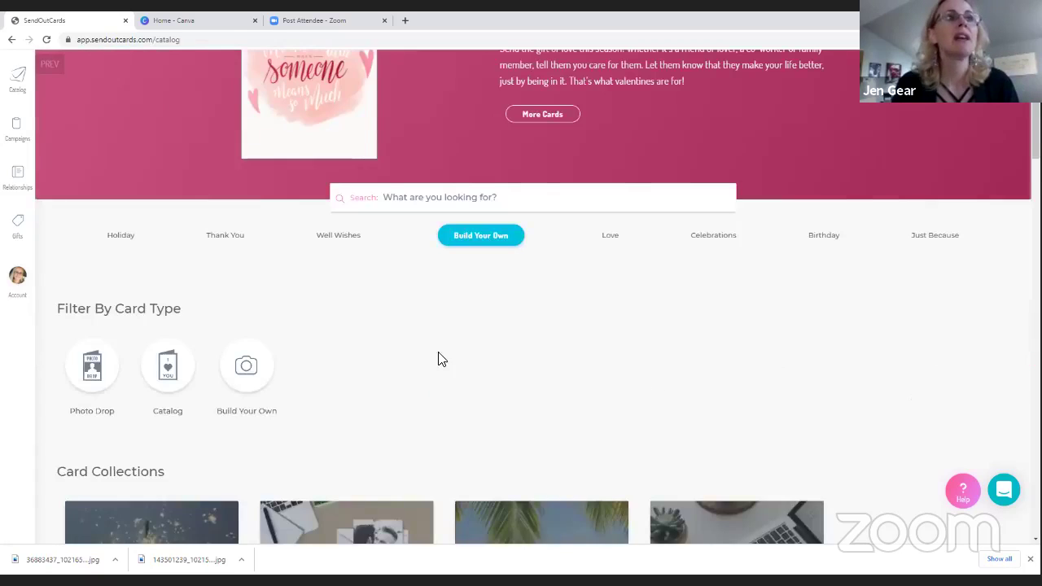
pyautogui.scroll(2, 442, 357)
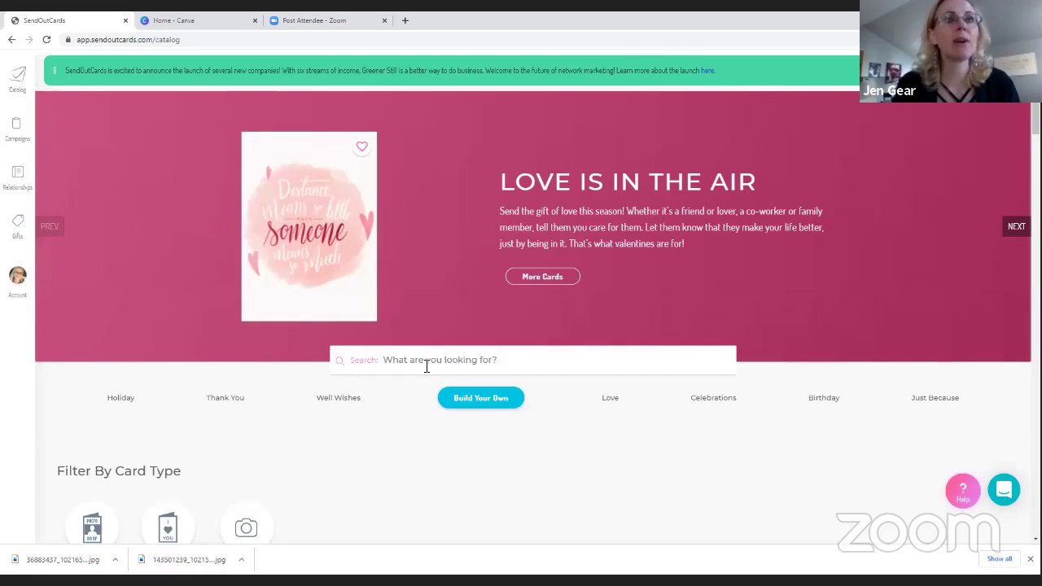
# Open the Birthday category and scroll through its card designs to find Birthday Times
pyautogui.click(821, 405)
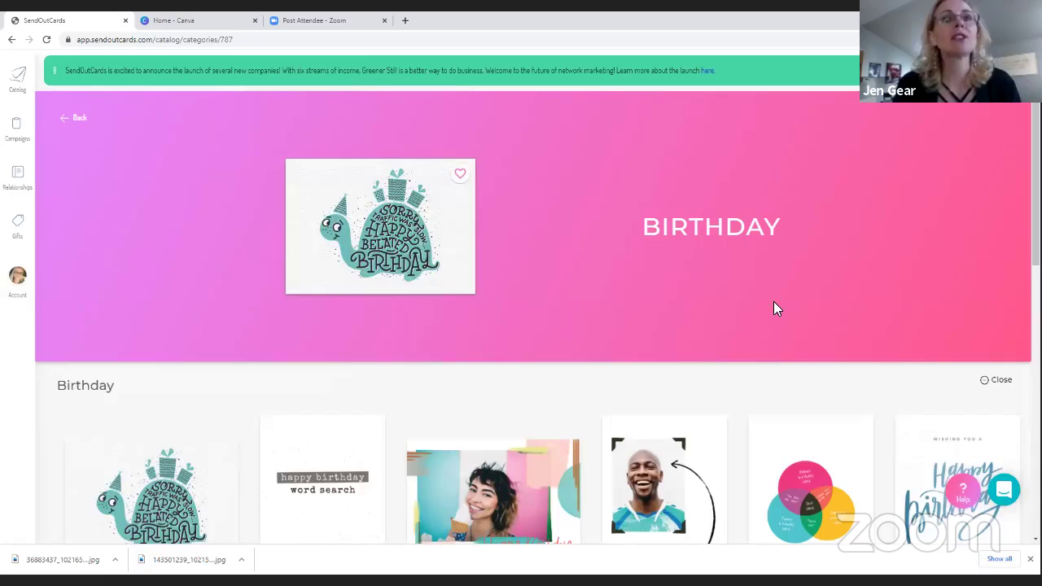
pyautogui.scroll(-2, 728, 328)
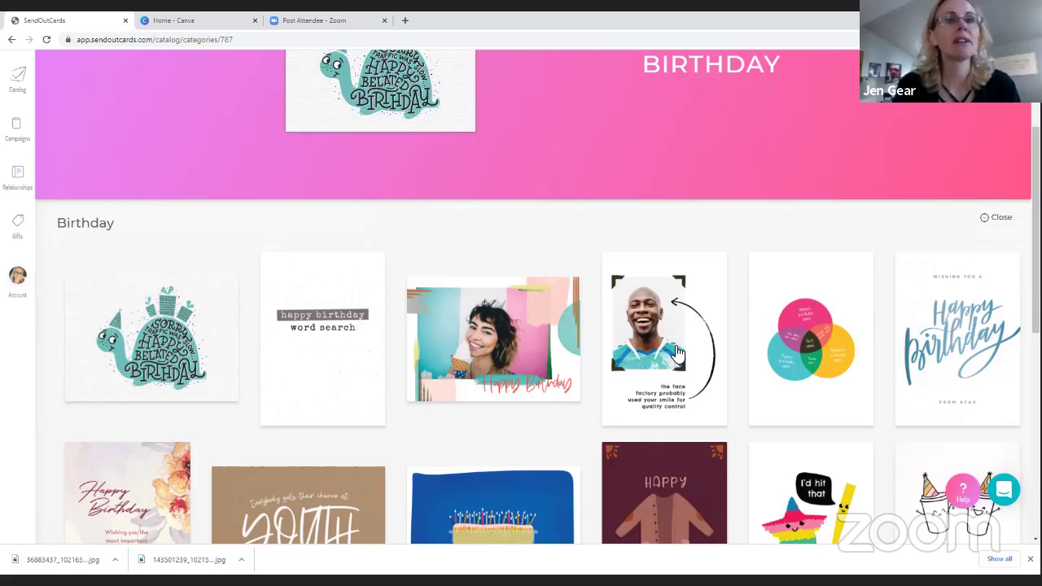
pyautogui.scroll(-3, 680, 353)
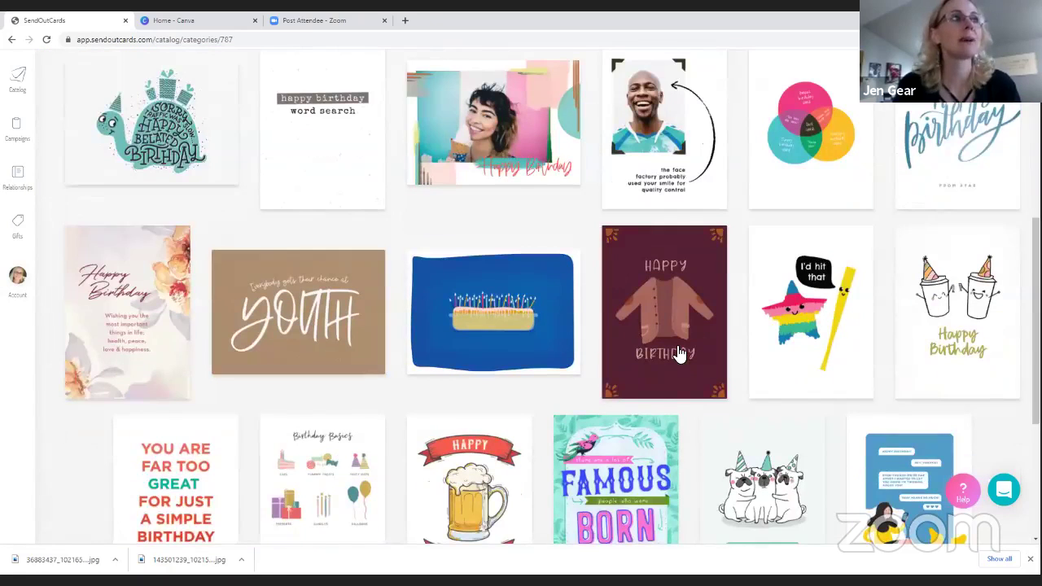
pyautogui.scroll(-3, 680, 352)
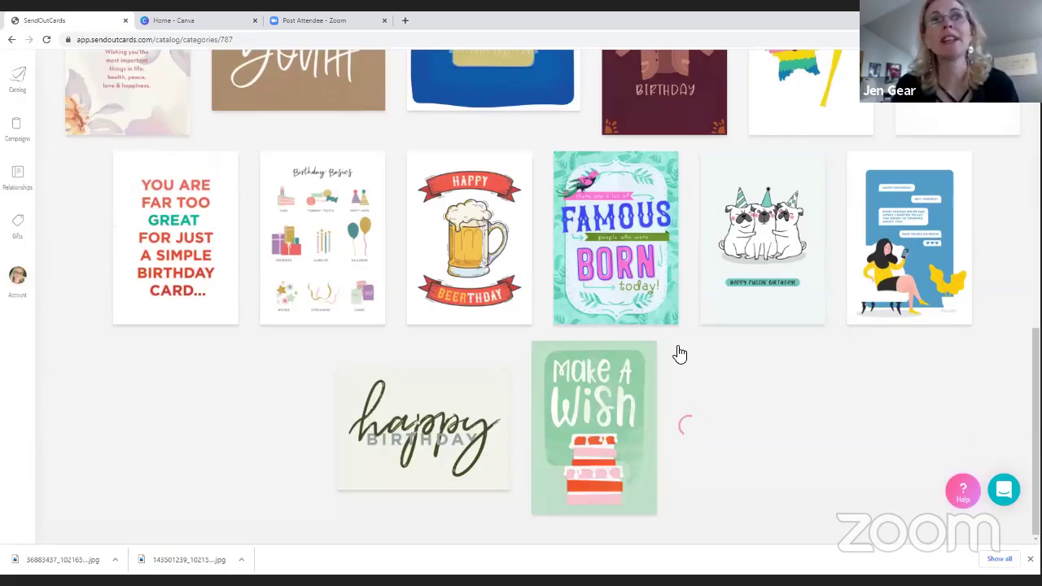
pyautogui.scroll(-4, 680, 353)
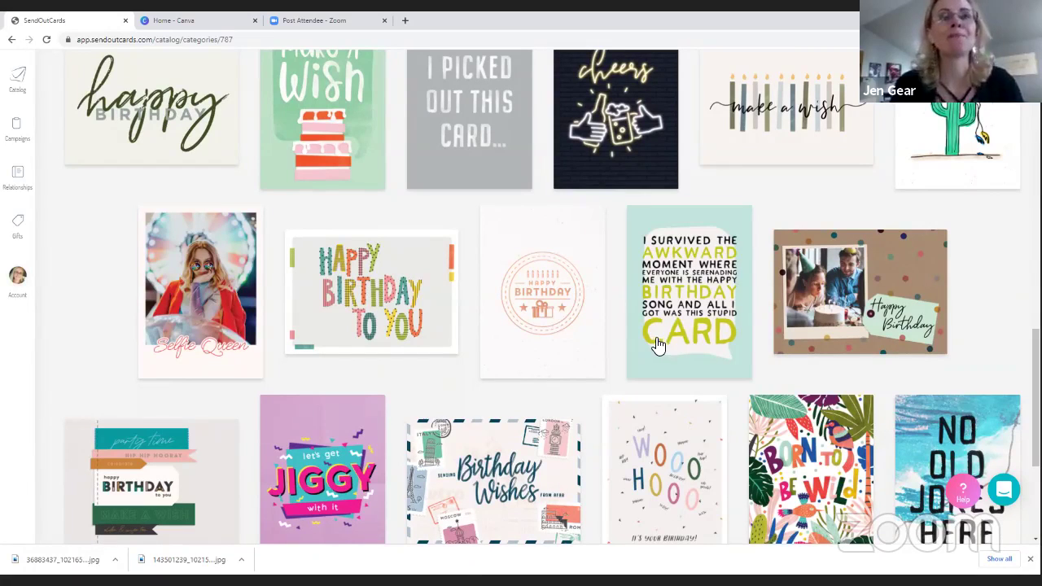
pyautogui.scroll(-3, 588, 341)
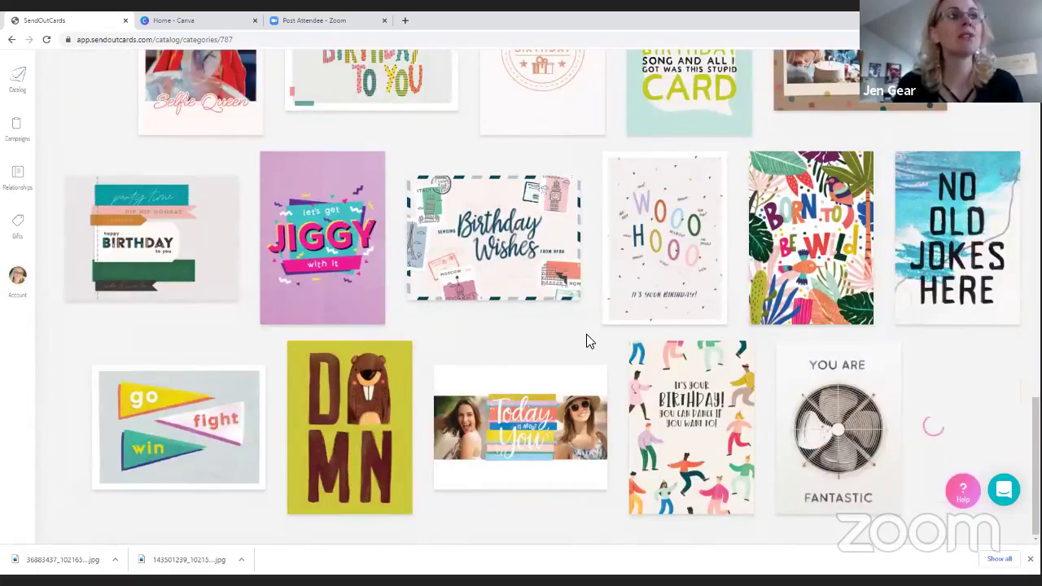
pyautogui.scroll(3, 588, 380)
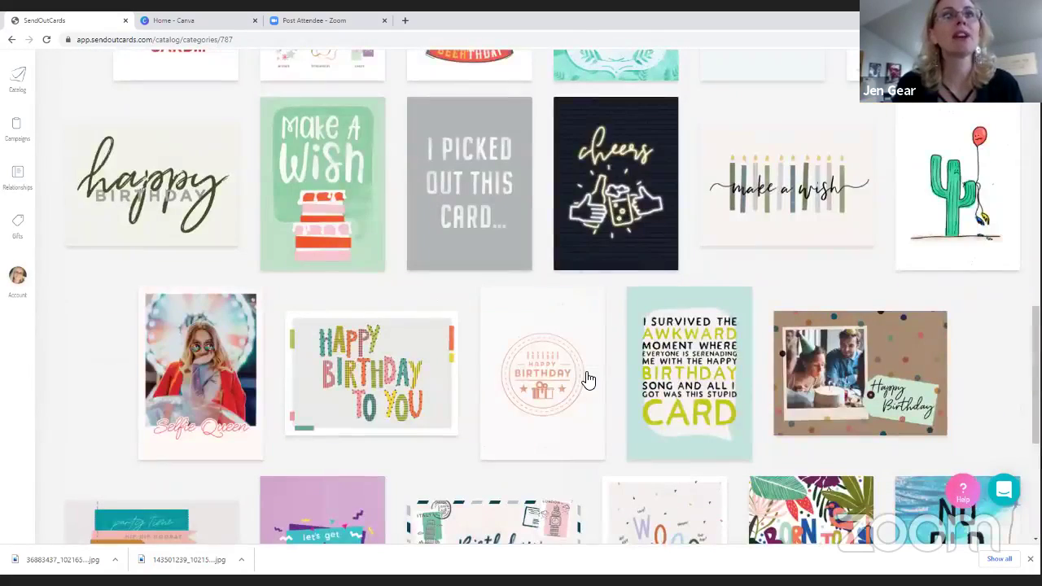
pyautogui.scroll(7, 588, 379)
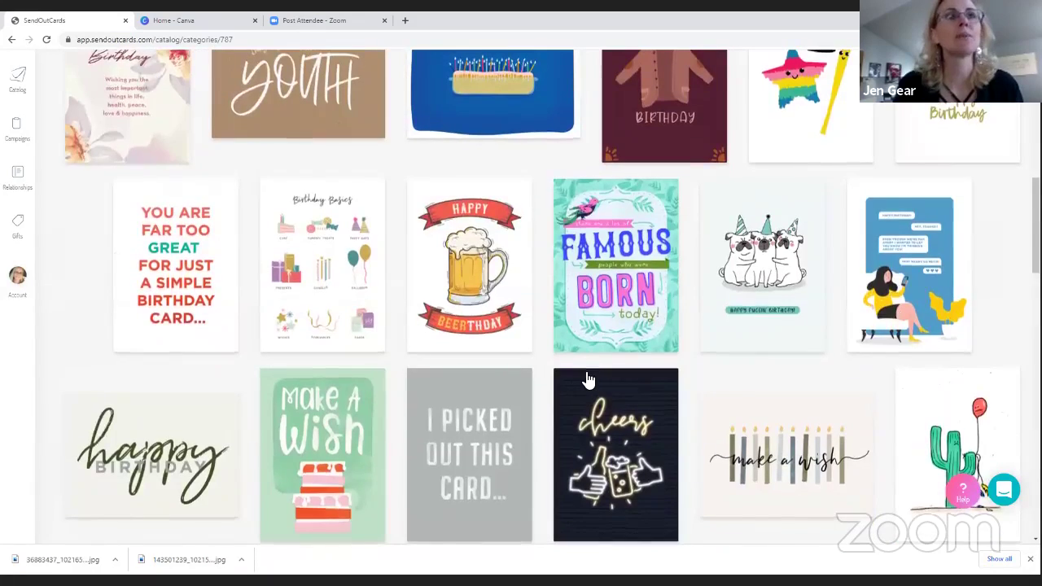
pyautogui.scroll(3, 588, 380)
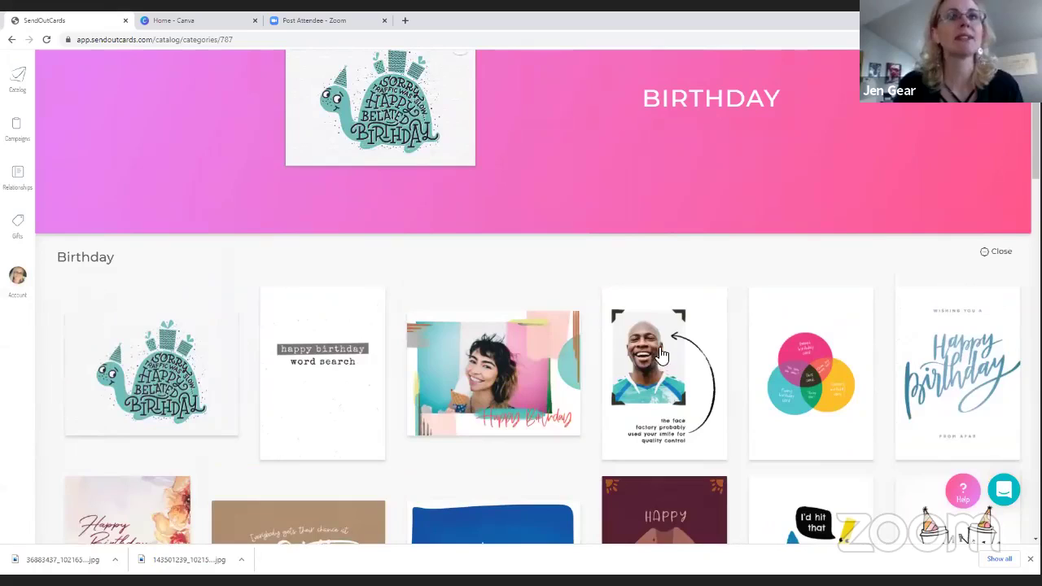
pyautogui.scroll(1, 493, 411)
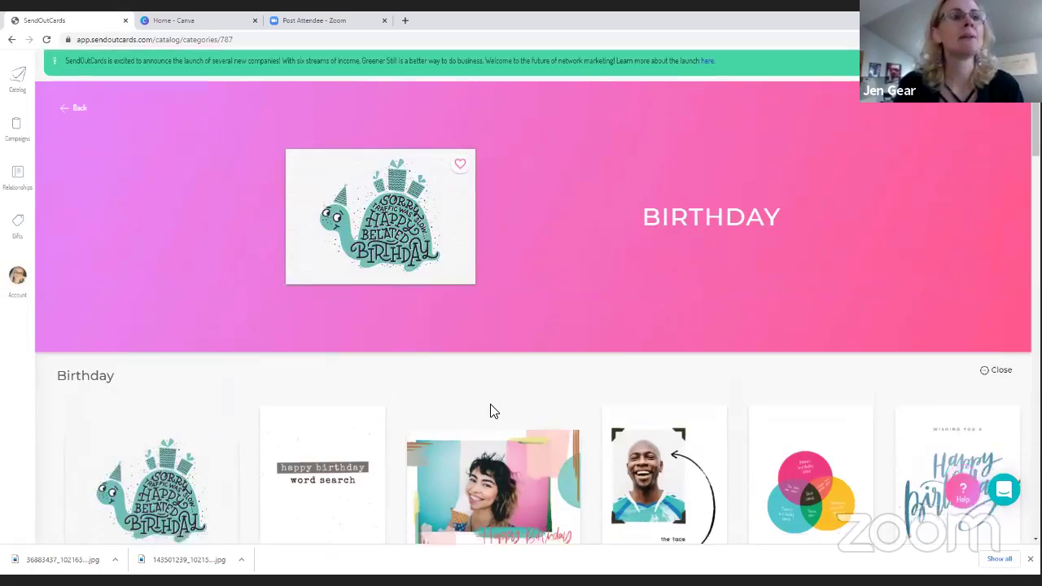
pyautogui.scroll(-5, 493, 412)
pyautogui.scroll(-4, 493, 411)
pyautogui.scroll(-5, 492, 412)
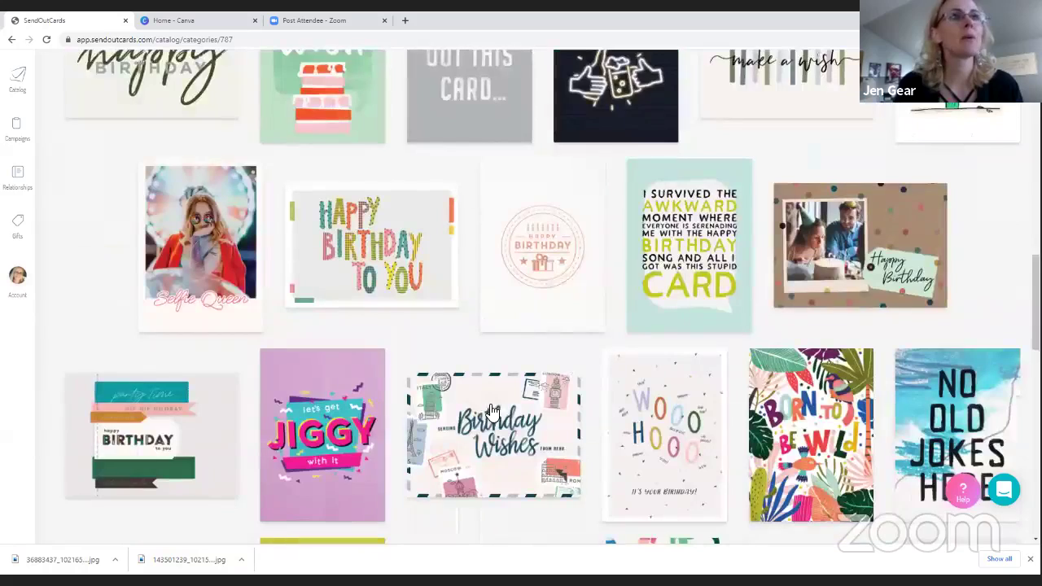
pyautogui.scroll(-3, 492, 411)
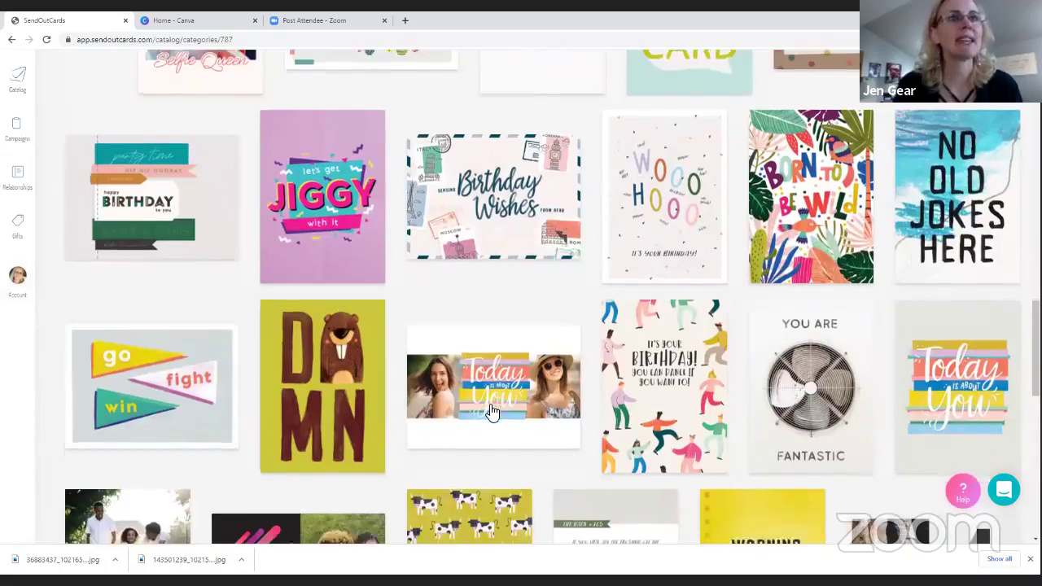
pyautogui.scroll(-1, 493, 411)
pyautogui.scroll(-2, 493, 411)
pyautogui.scroll(-4, 493, 411)
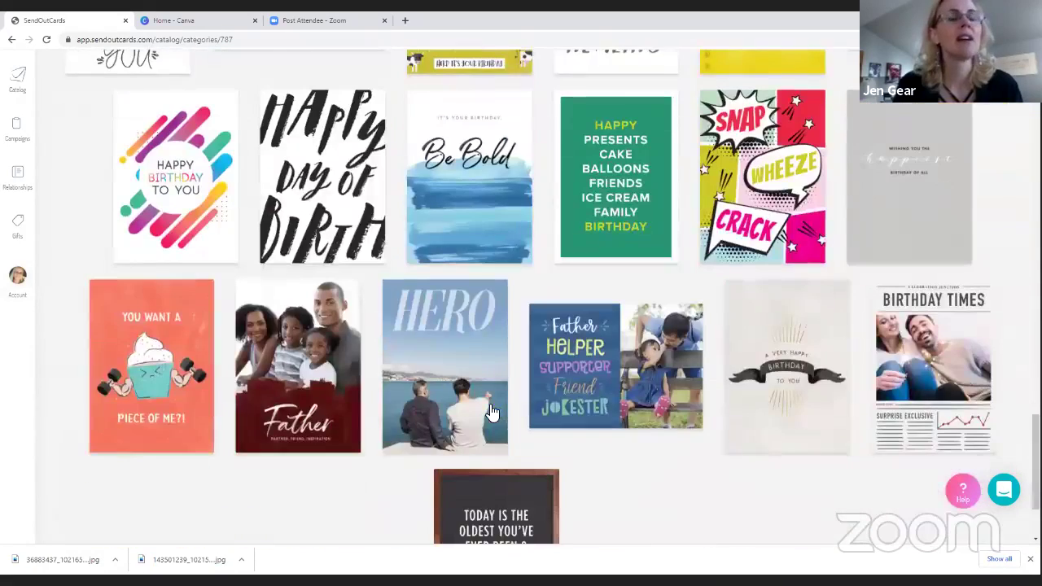
# Customize the Birthday Times card as a 2-Panel card on Standard paper
pyautogui.click(937, 380)
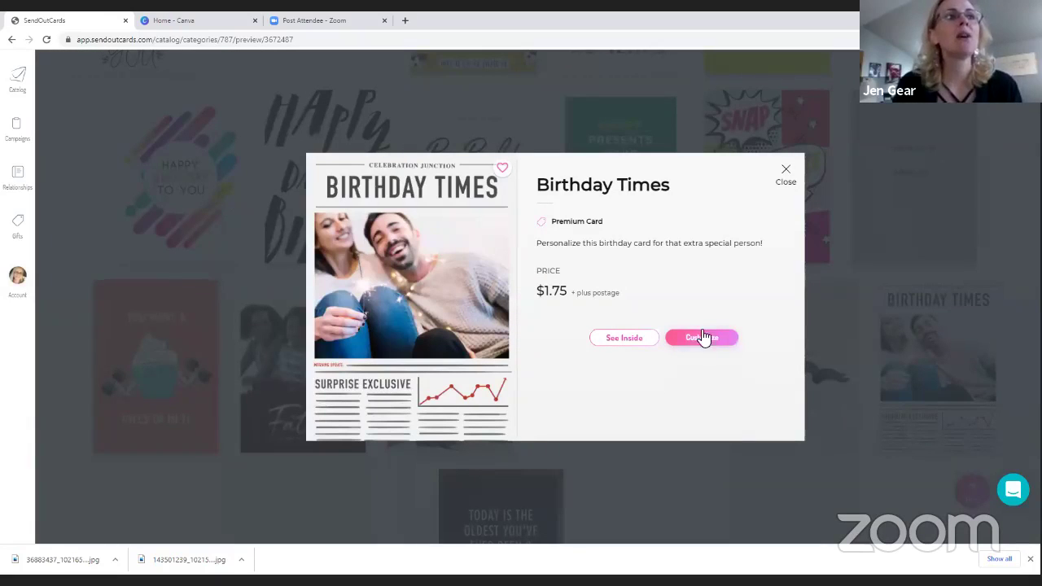
pyautogui.click(699, 342)
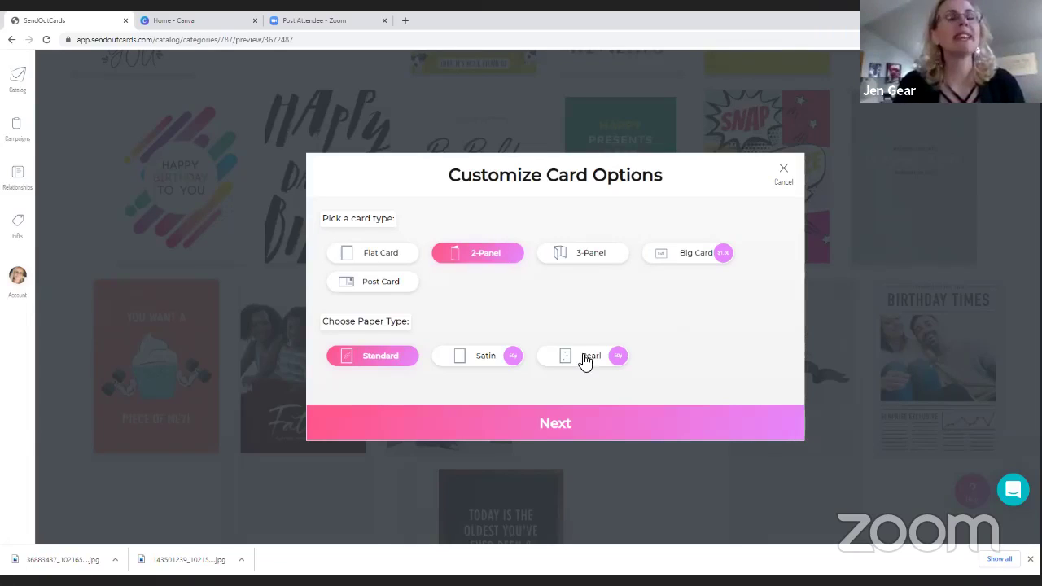
pyautogui.click(520, 434)
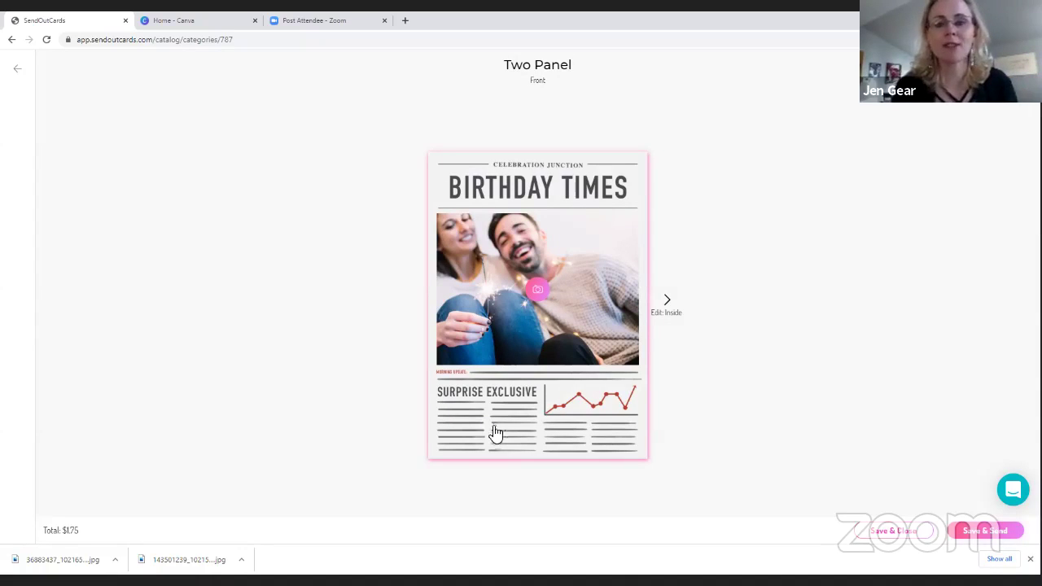
# Swap the front couple photo for the business-card promo image, deleting unwanted saved photos
pyautogui.click(540, 293)
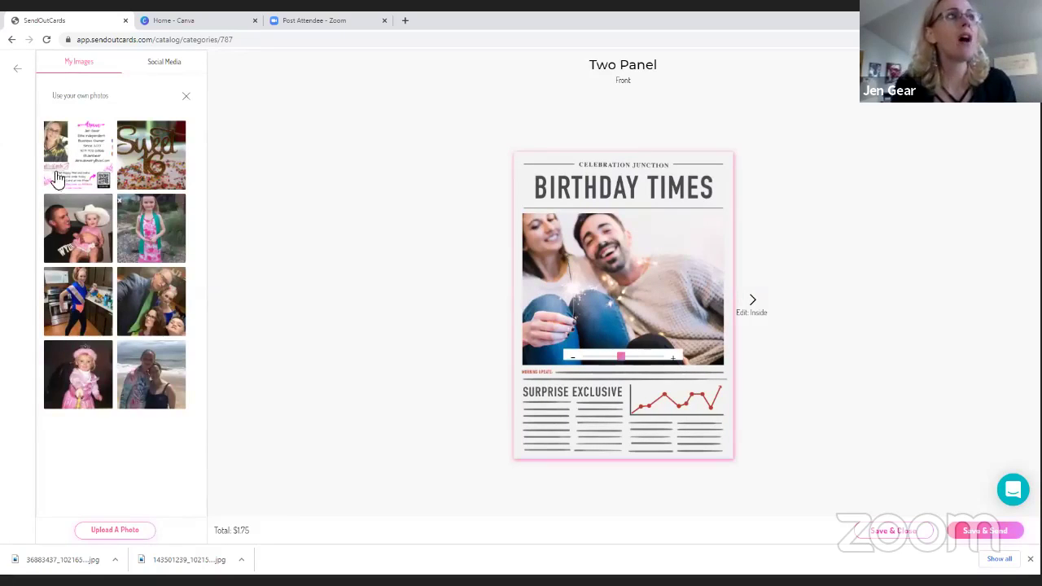
pyautogui.click(122, 133)
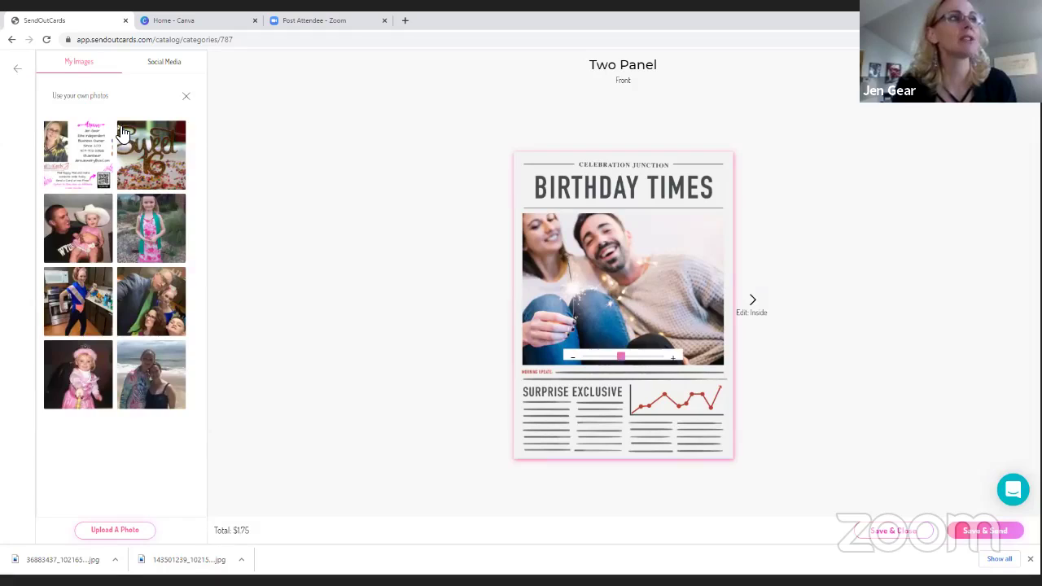
pyautogui.click(122, 129)
pyautogui.click(122, 129)
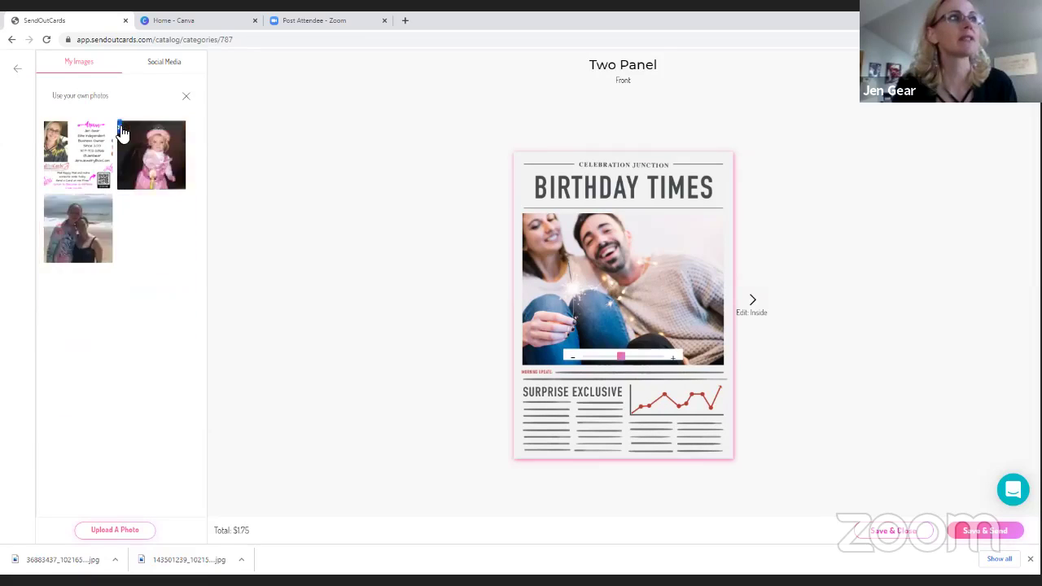
pyautogui.click(121, 128)
pyautogui.click(122, 128)
pyautogui.click(44, 128)
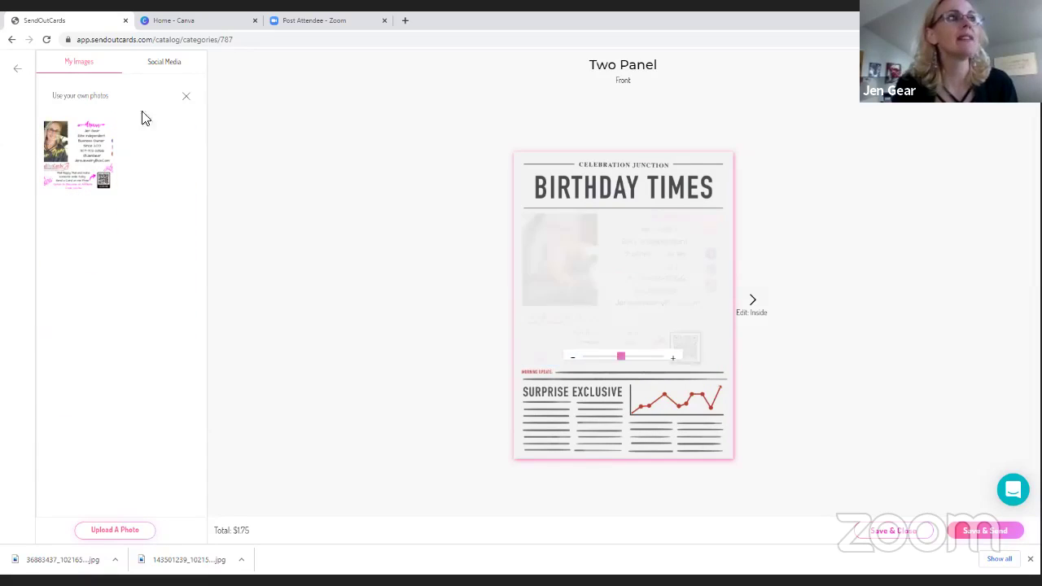
pyautogui.click(45, 129)
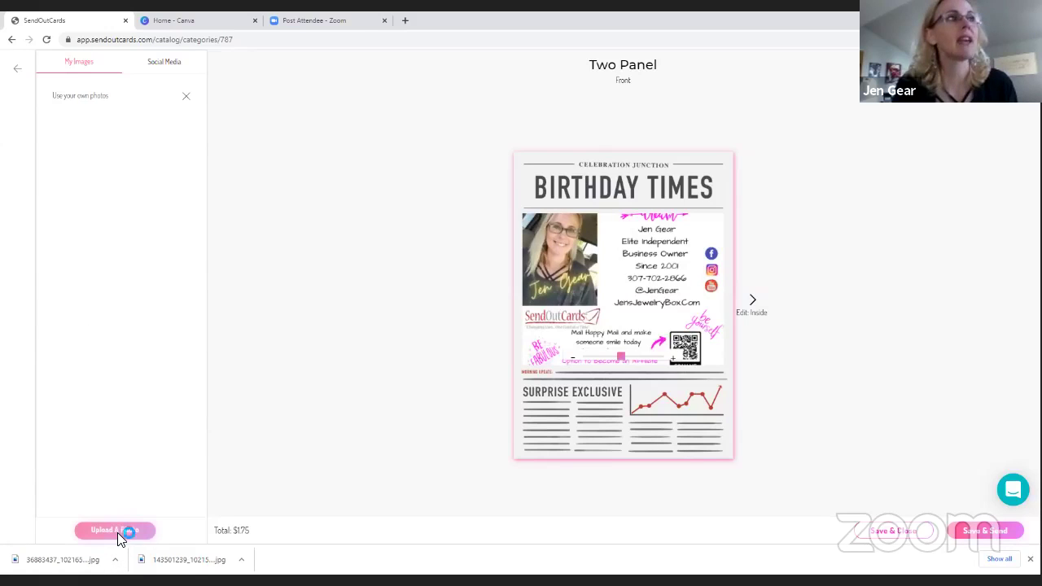
# Upload the man-with-dog and family photos, then drag the dog photo into the front frame
pyautogui.click(118, 533)
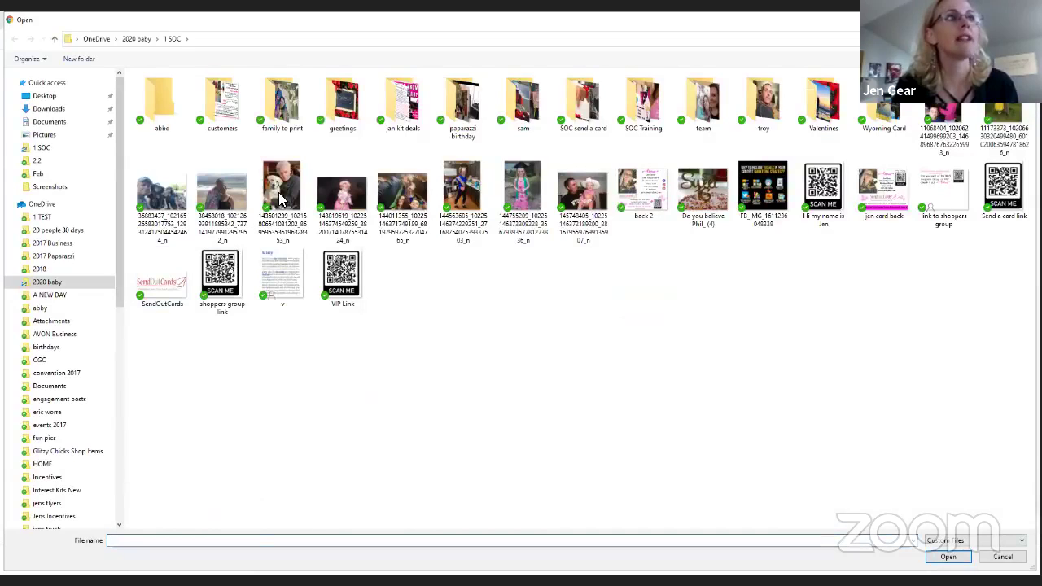
pyautogui.click(282, 195)
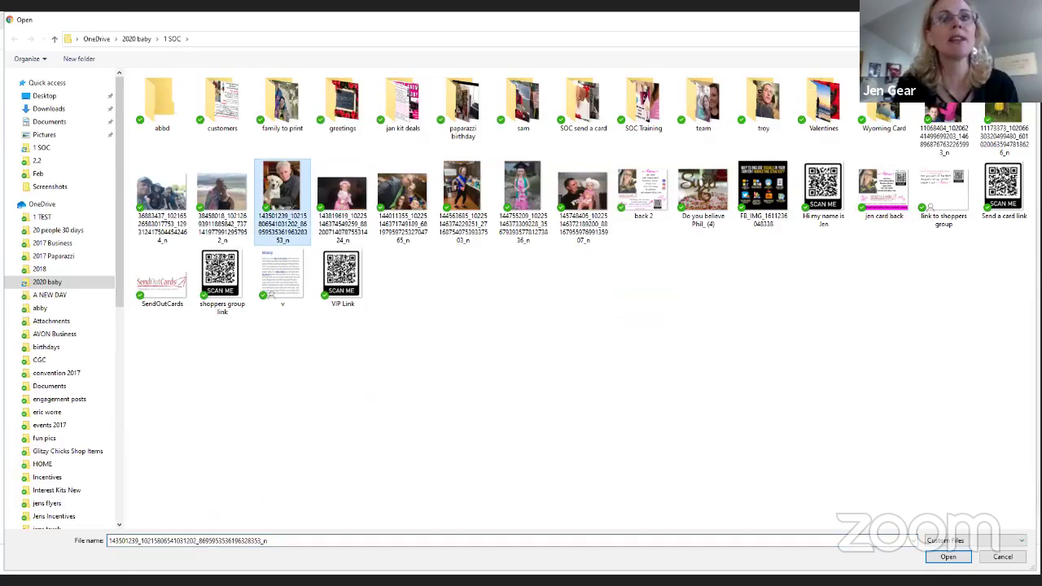
pyautogui.click(947, 560)
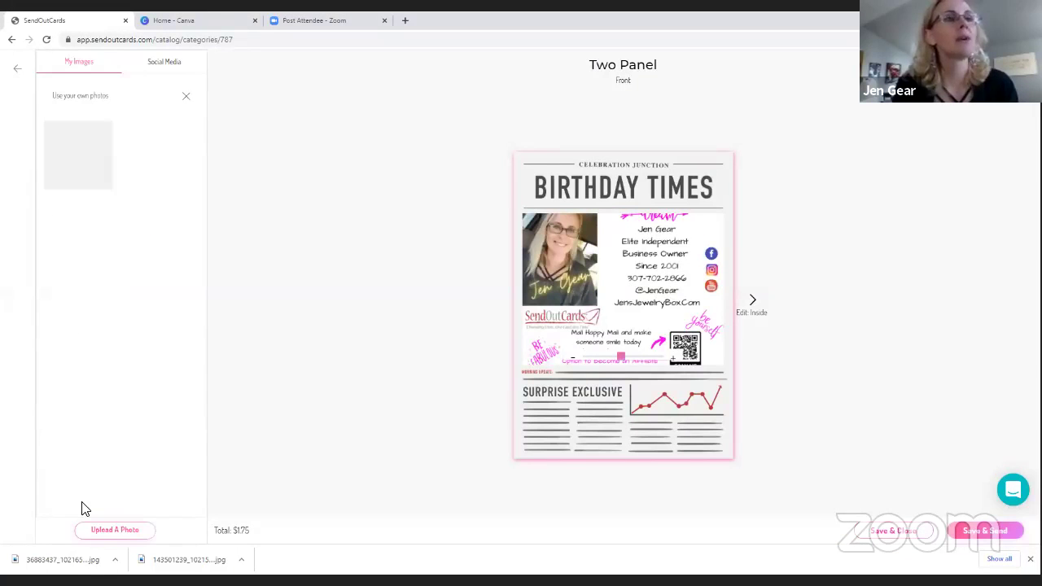
pyautogui.click(114, 533)
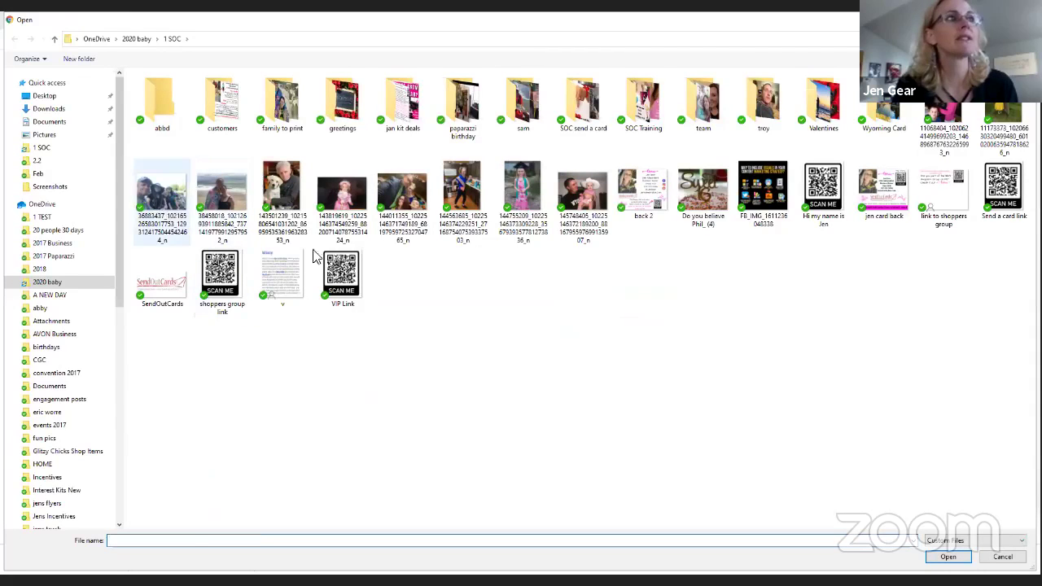
pyautogui.click(162, 199)
pyautogui.click(950, 558)
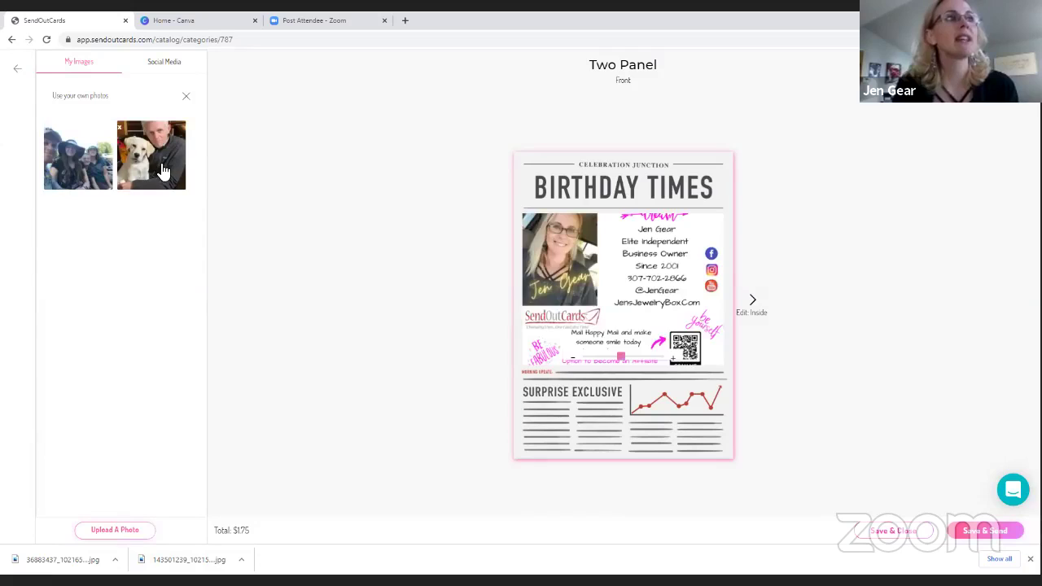
pyautogui.moveTo(163, 171); pyautogui.dragTo(728, 286)
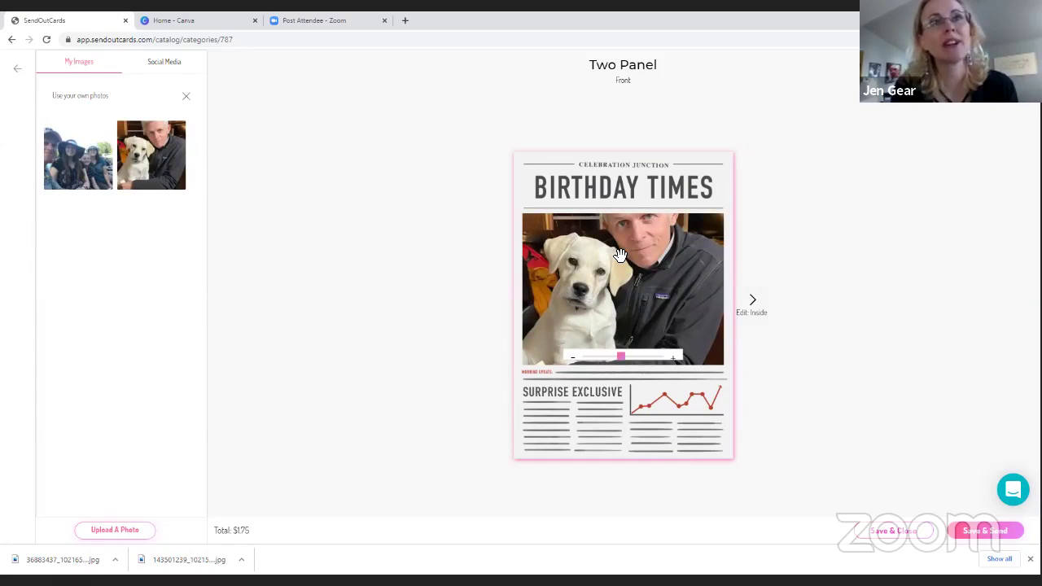
# Slide the dog photo down and zoom it to fill the front frame, then close My Images
pyautogui.moveTo(621, 259); pyautogui.dragTo(624, 288)
pyautogui.click(574, 359)
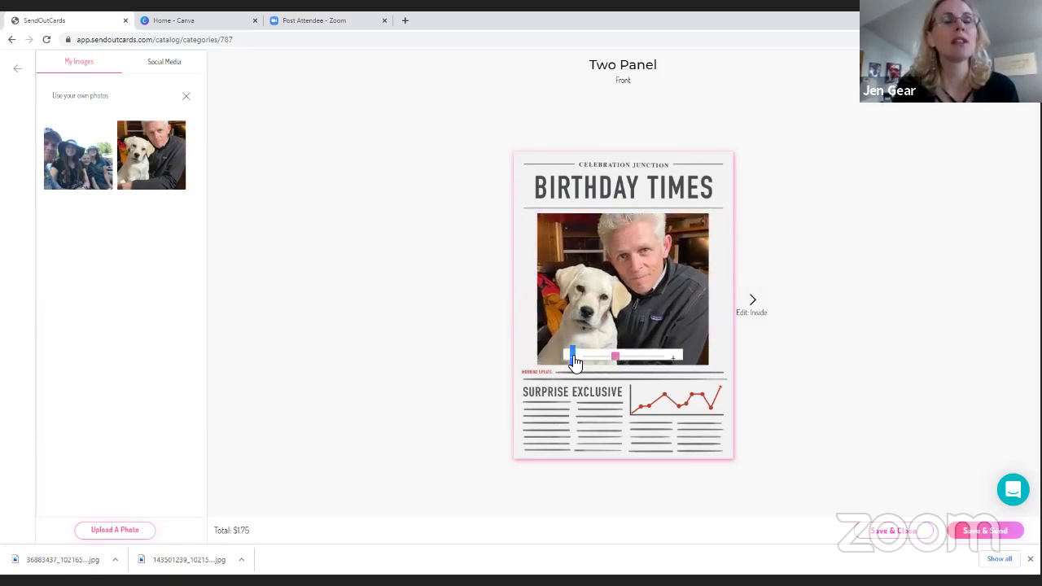
pyautogui.click(573, 358)
pyautogui.click(573, 358)
pyautogui.click(574, 358)
pyautogui.click(573, 358)
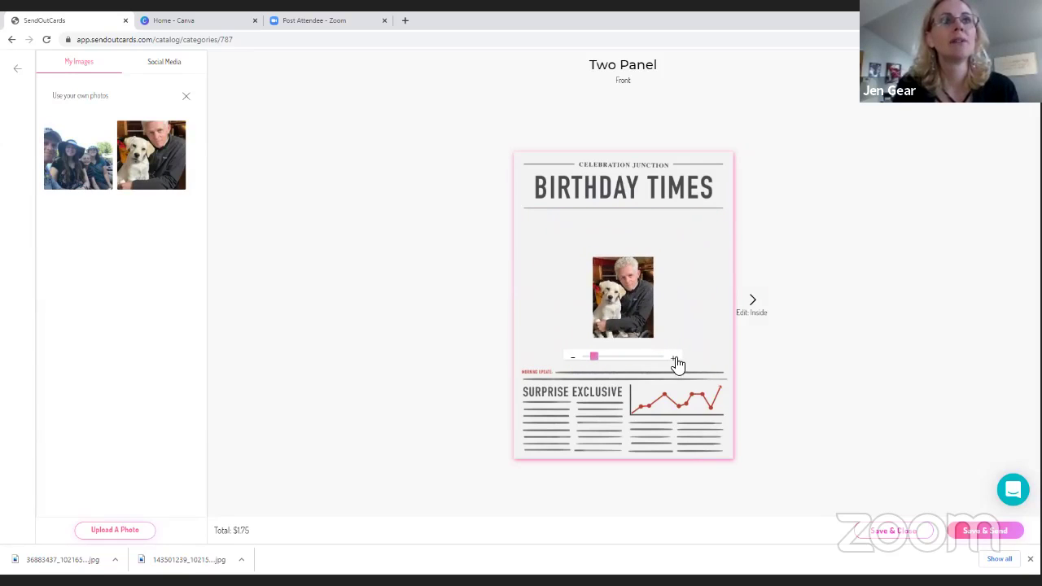
pyautogui.click(674, 358)
pyautogui.click(674, 358)
pyautogui.click(674, 359)
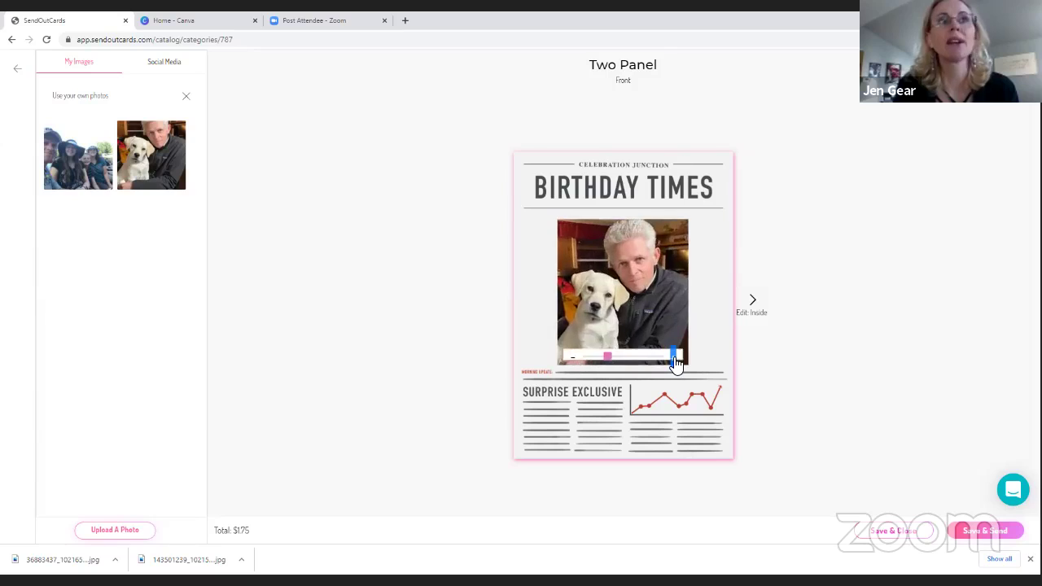
pyautogui.click(674, 359)
pyautogui.click(675, 358)
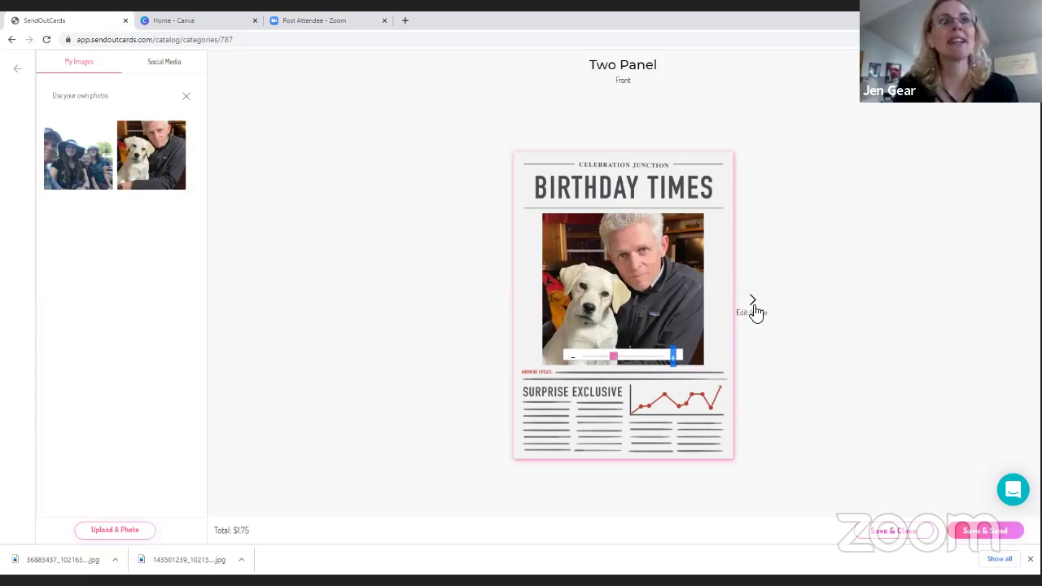
pyautogui.click(714, 383)
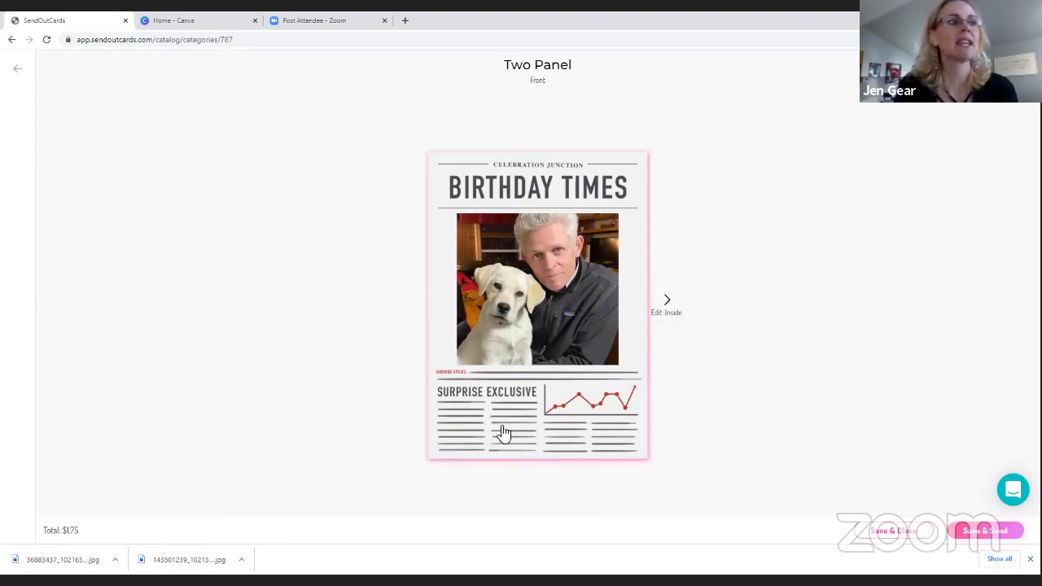
# Give the inside left panel the full-page 'Drag Image Here' layout and bring up uploaded photos
pyautogui.click(669, 307)
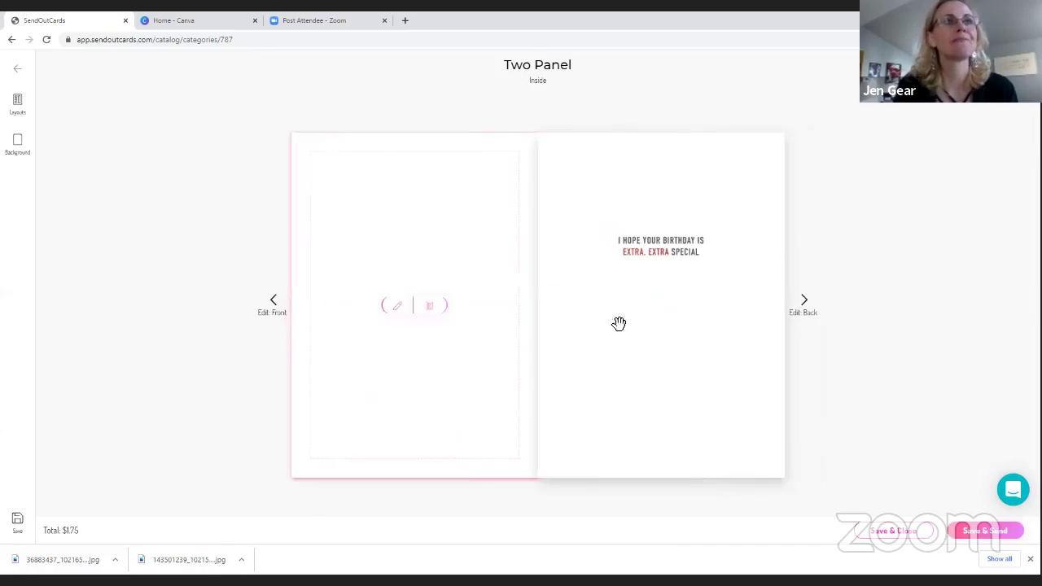
pyautogui.click(269, 301)
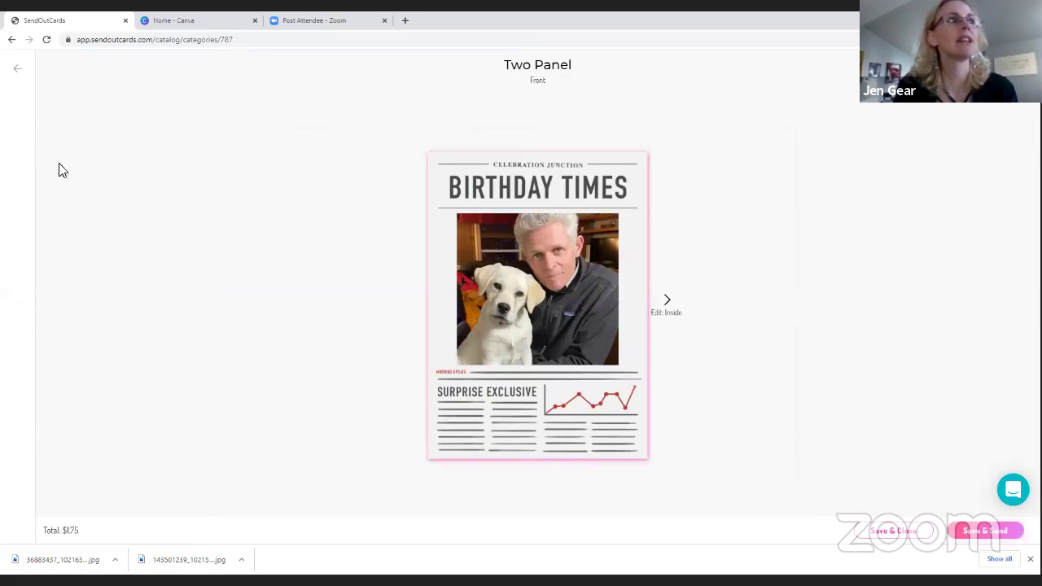
pyautogui.click(496, 290)
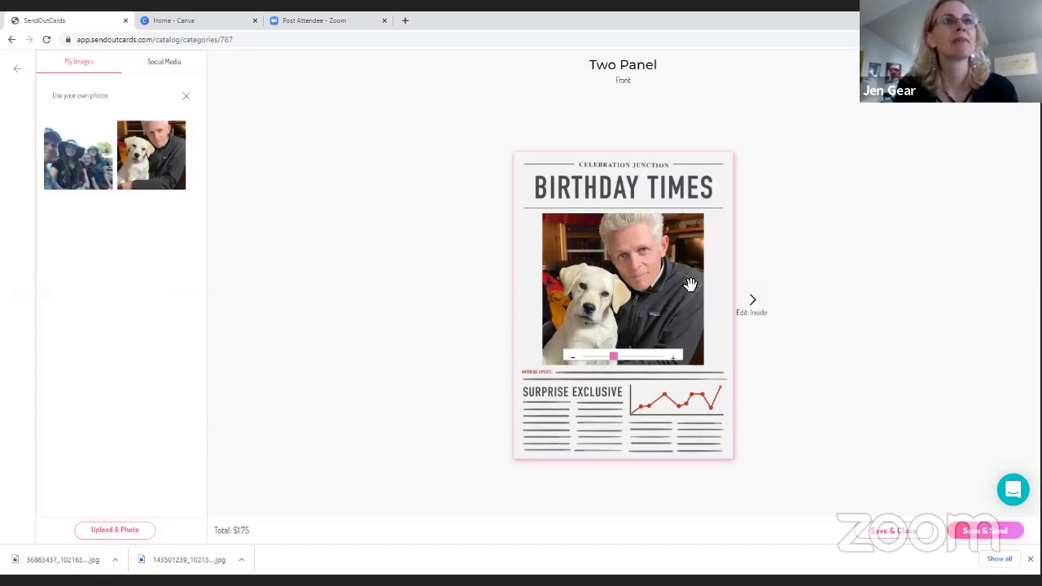
pyautogui.click(751, 303)
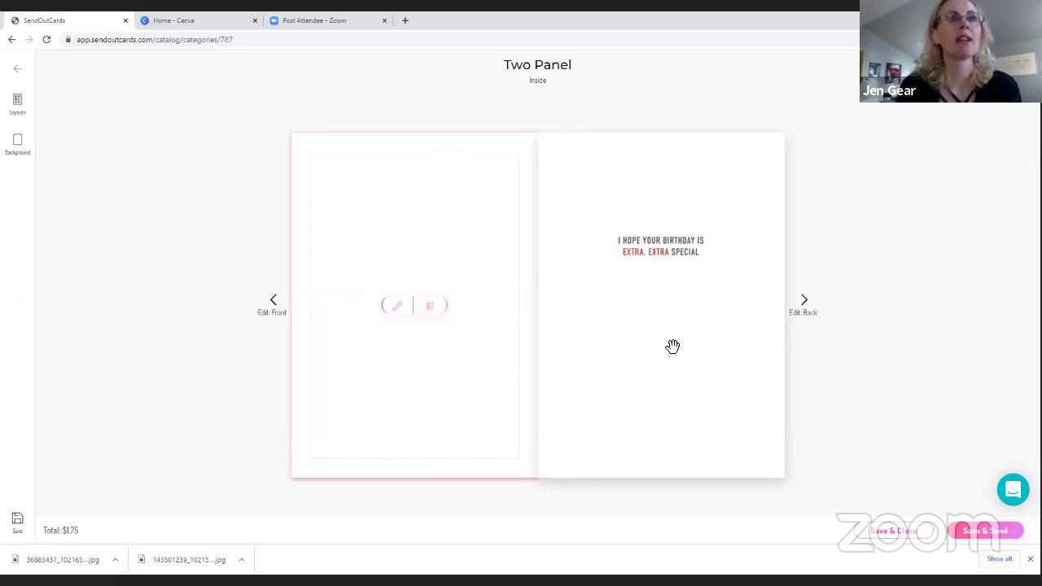
pyautogui.click(429, 306)
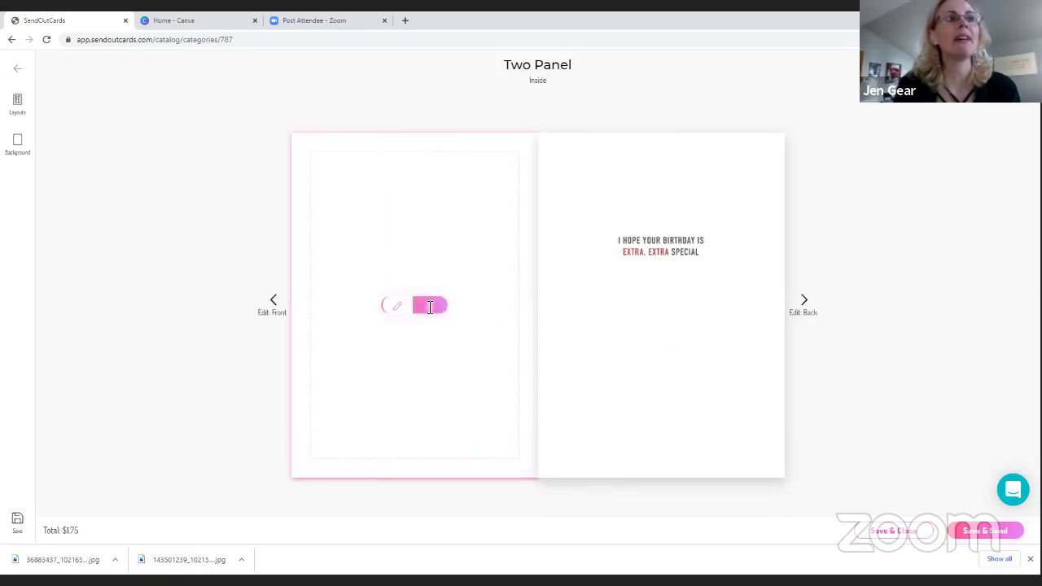
pyautogui.click(78, 144)
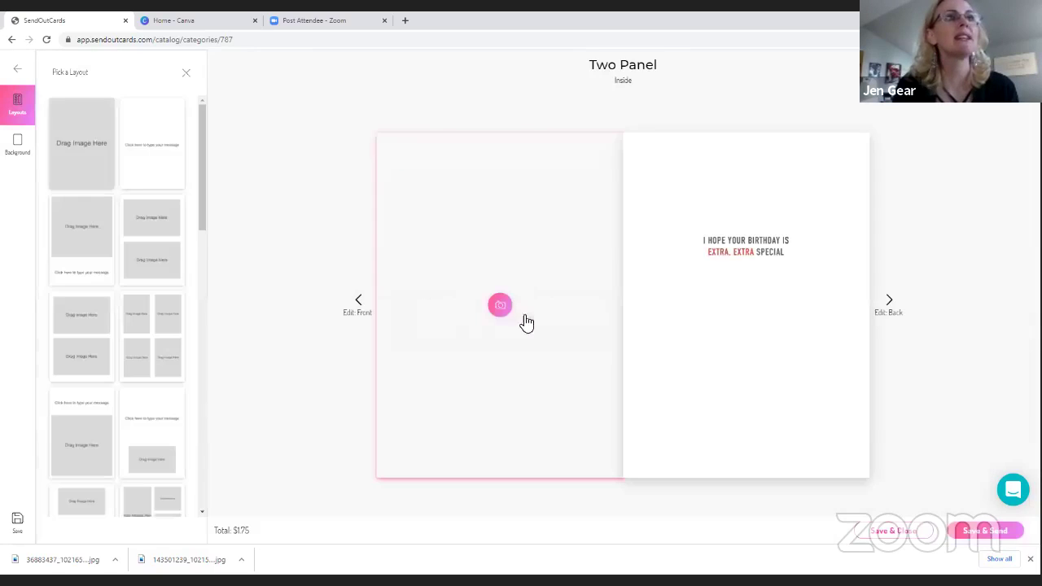
pyautogui.click(357, 303)
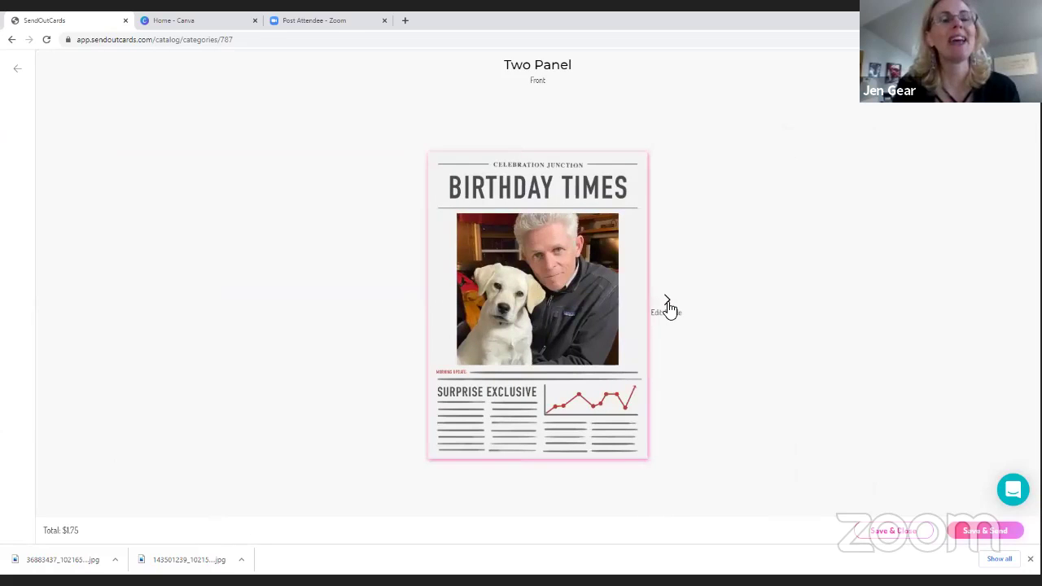
pyautogui.click(668, 308)
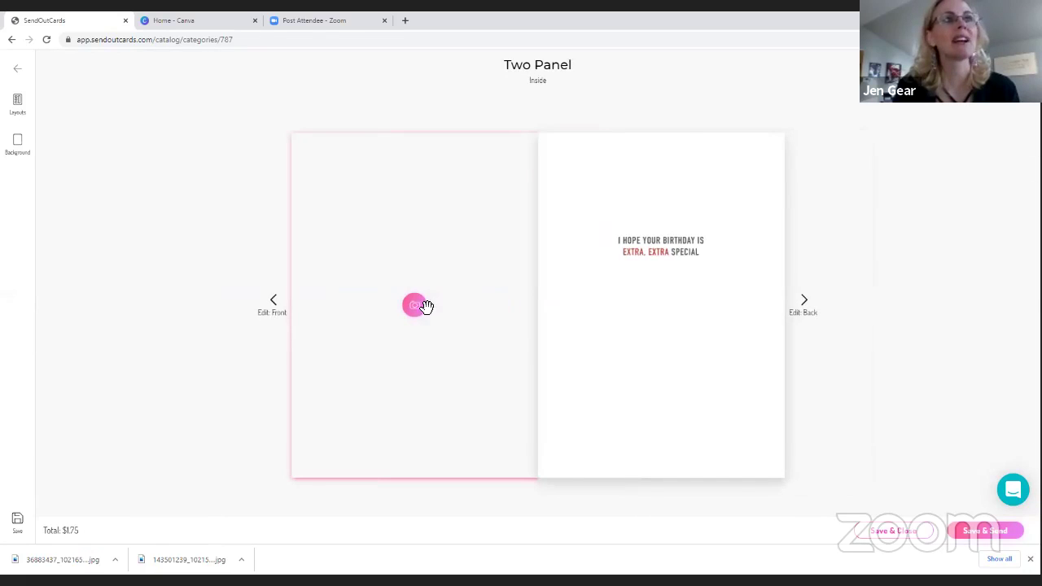
pyautogui.click(417, 305)
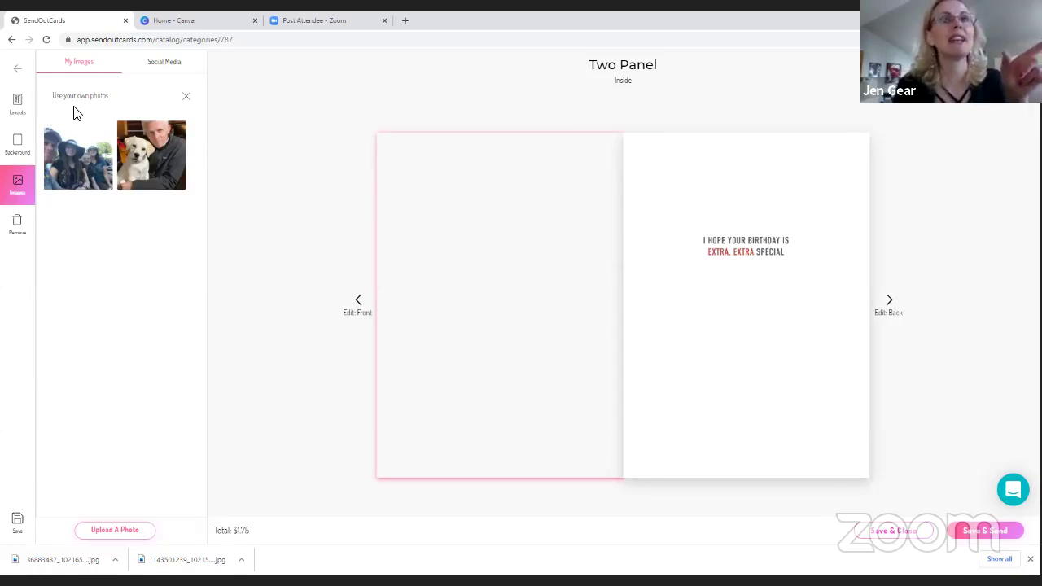
# Scroll through the Pick a Layout thumbnails for the card's inside and return to the top
pyautogui.click(20, 112)
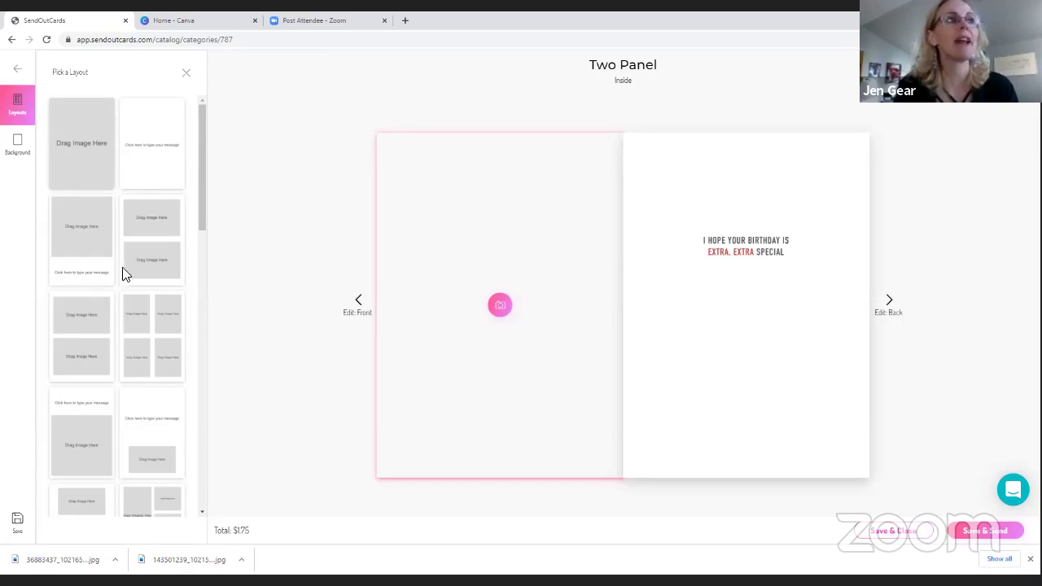
pyautogui.scroll(-5, 158, 365)
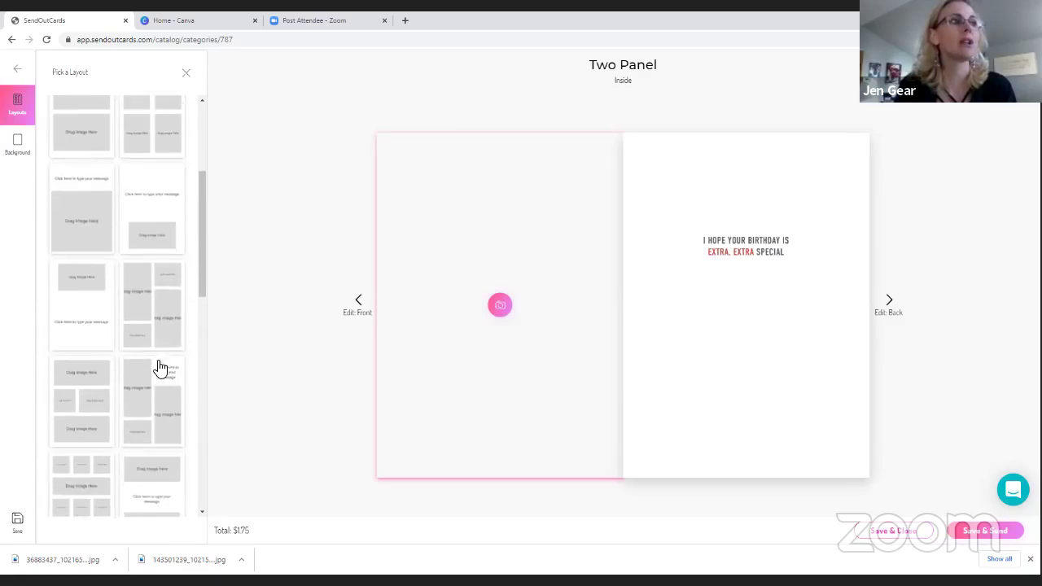
pyautogui.scroll(-2, 158, 368)
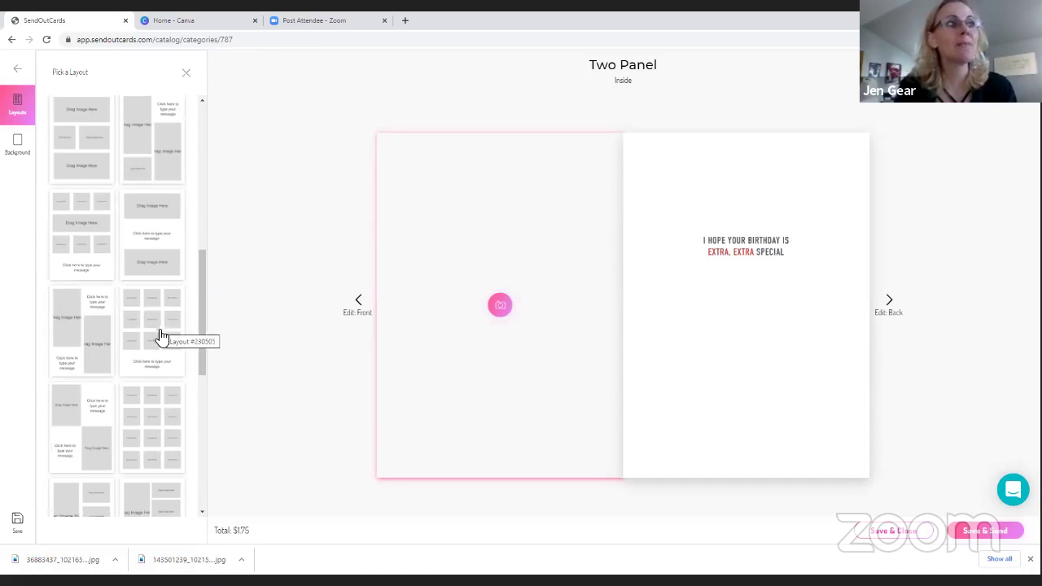
pyautogui.scroll(-2, 161, 414)
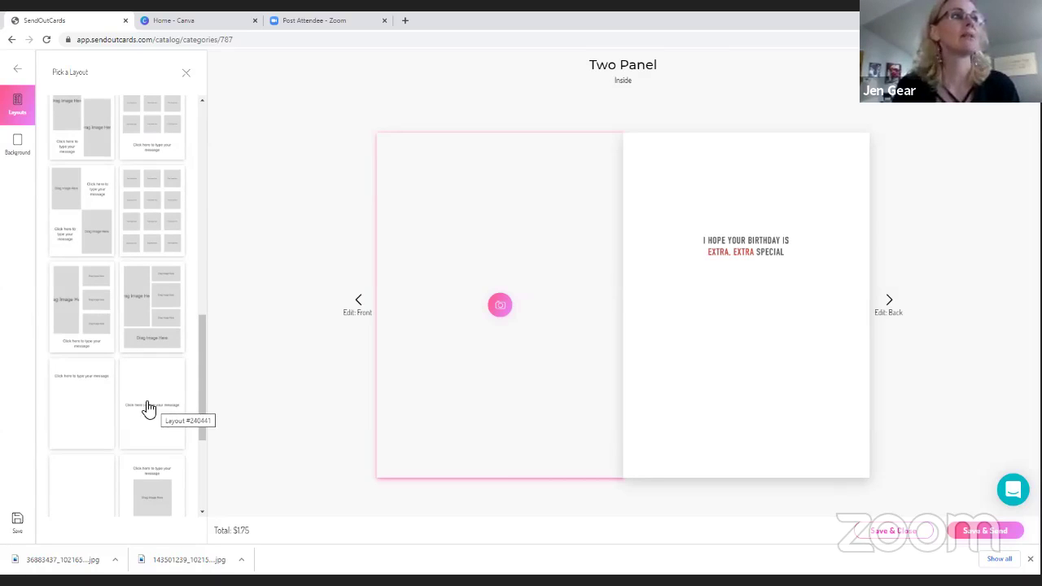
pyautogui.scroll(12, 133, 414)
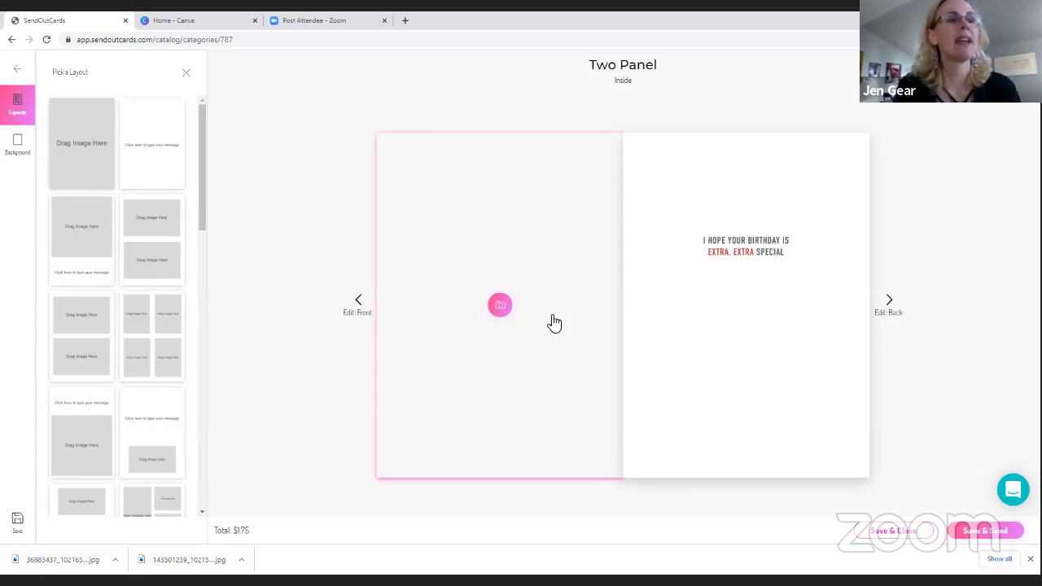
# Place the family photo in the inside left panel, shifted right and zoomed out two steps
pyautogui.click(500, 304)
pyautogui.click(79, 169)
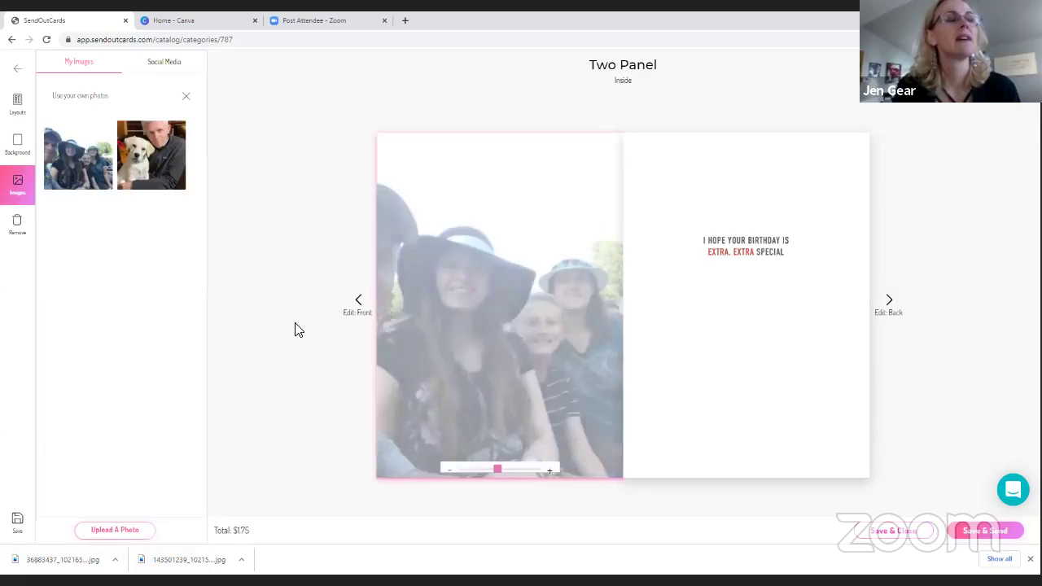
pyautogui.moveTo(435, 345); pyautogui.dragTo(460, 341)
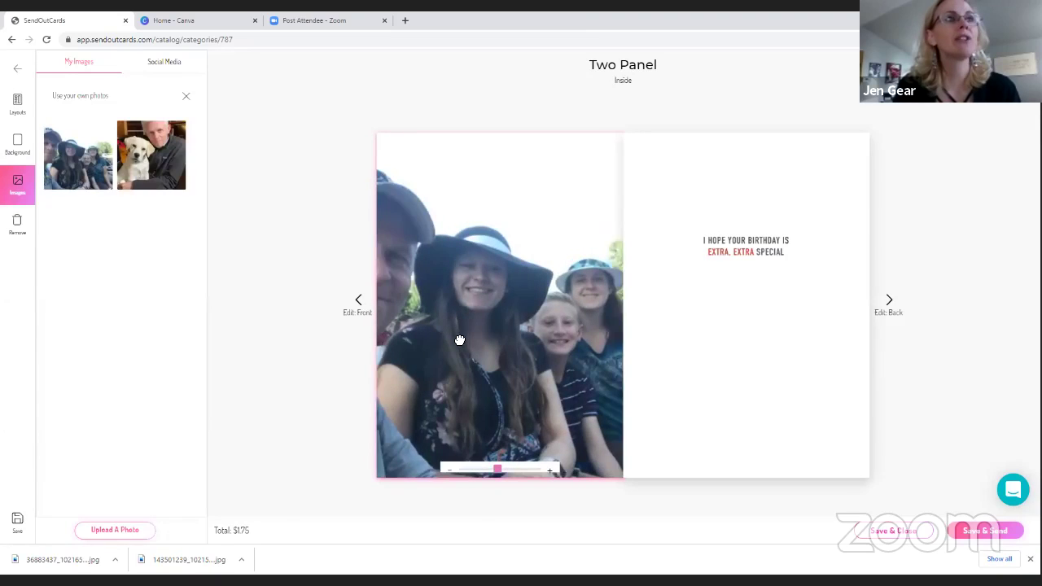
pyautogui.click(439, 474)
pyautogui.click(441, 473)
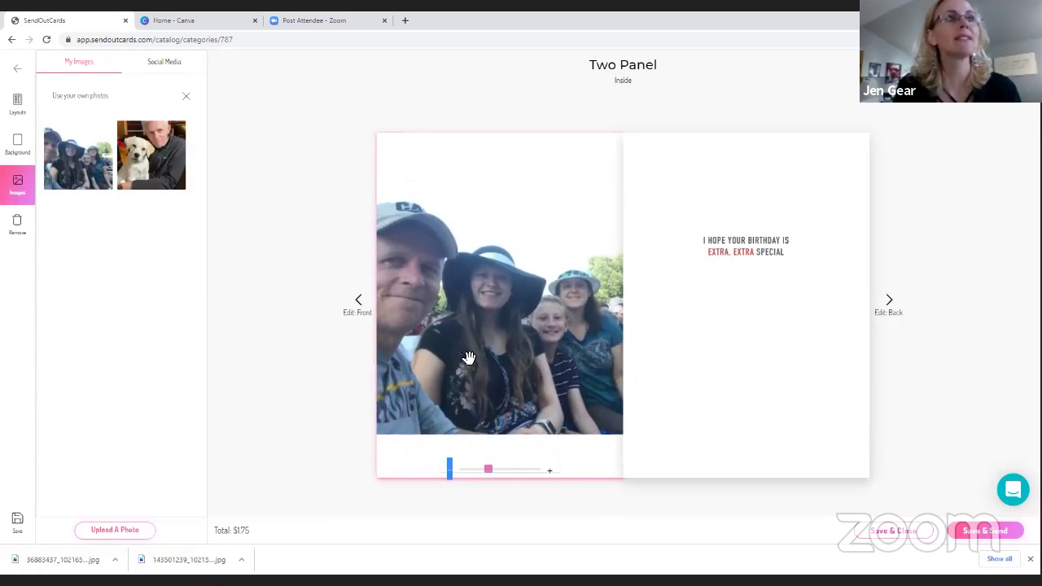
pyautogui.moveTo(470, 367); pyautogui.dragTo(482, 349)
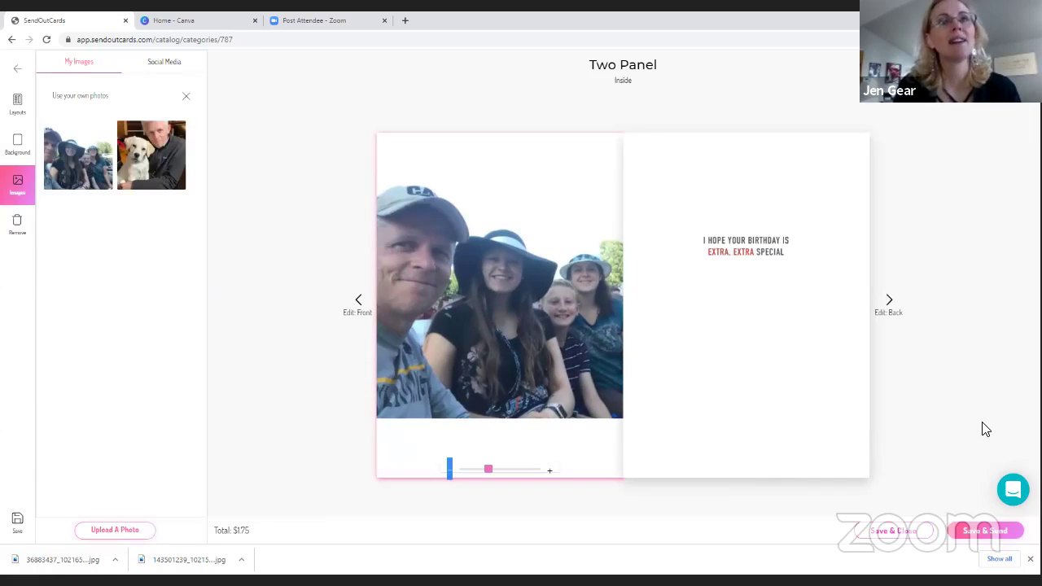
pyautogui.click(735, 279)
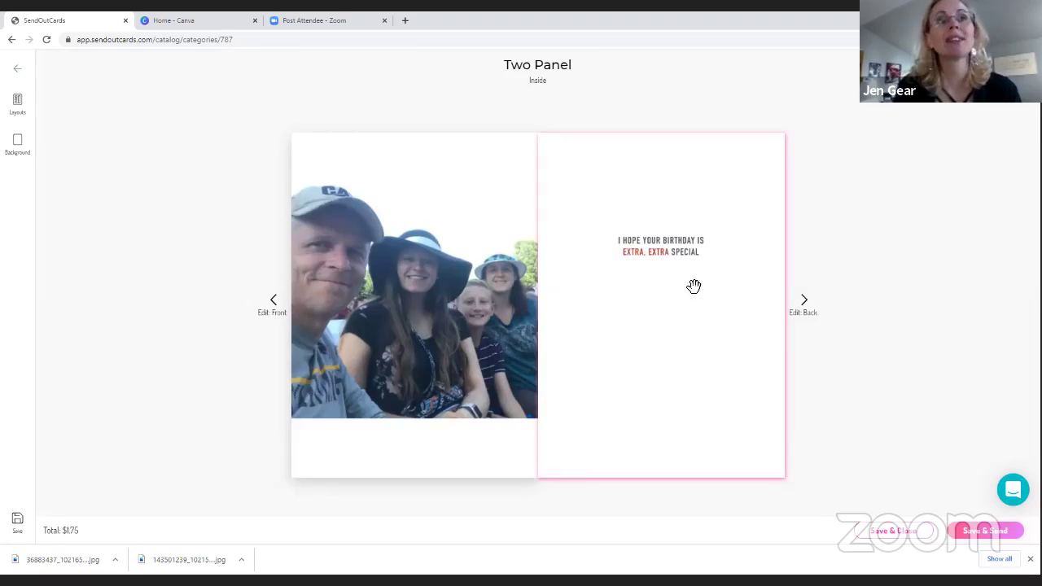
# Switch the inside right panel to a blank text layout and start a text box there
pyautogui.click(17, 100)
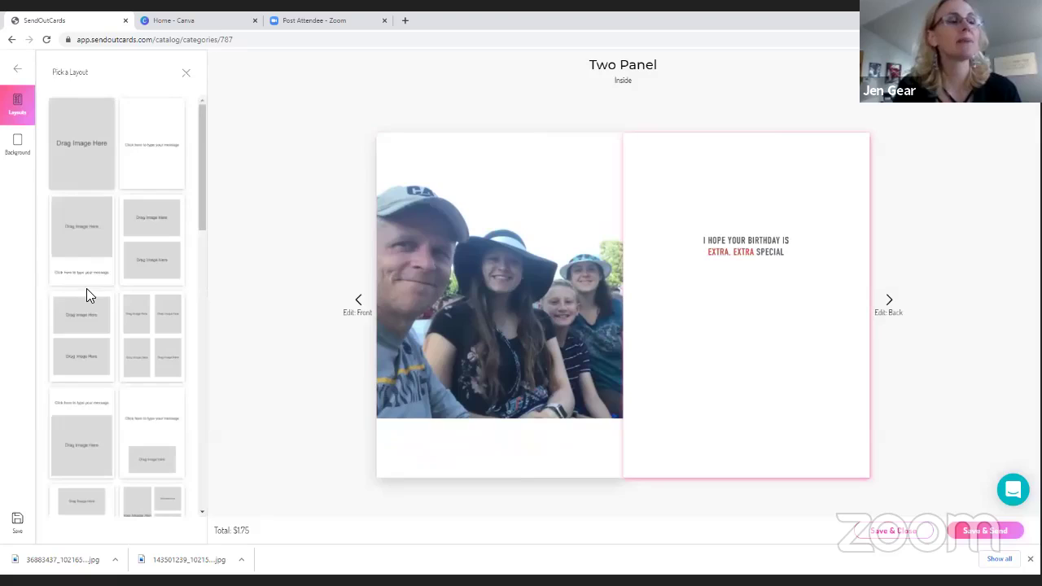
pyautogui.click(146, 169)
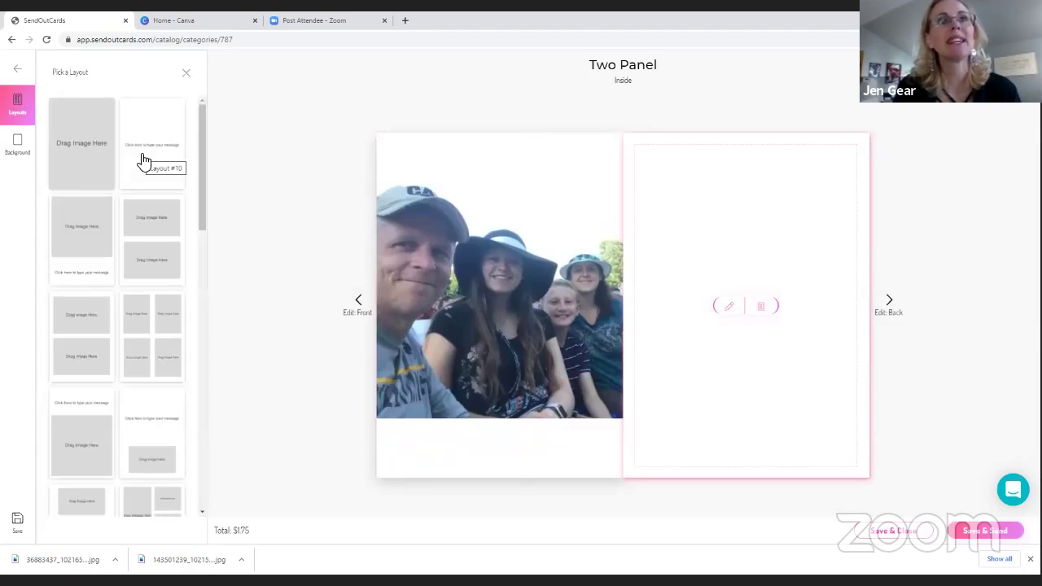
pyautogui.click(732, 327)
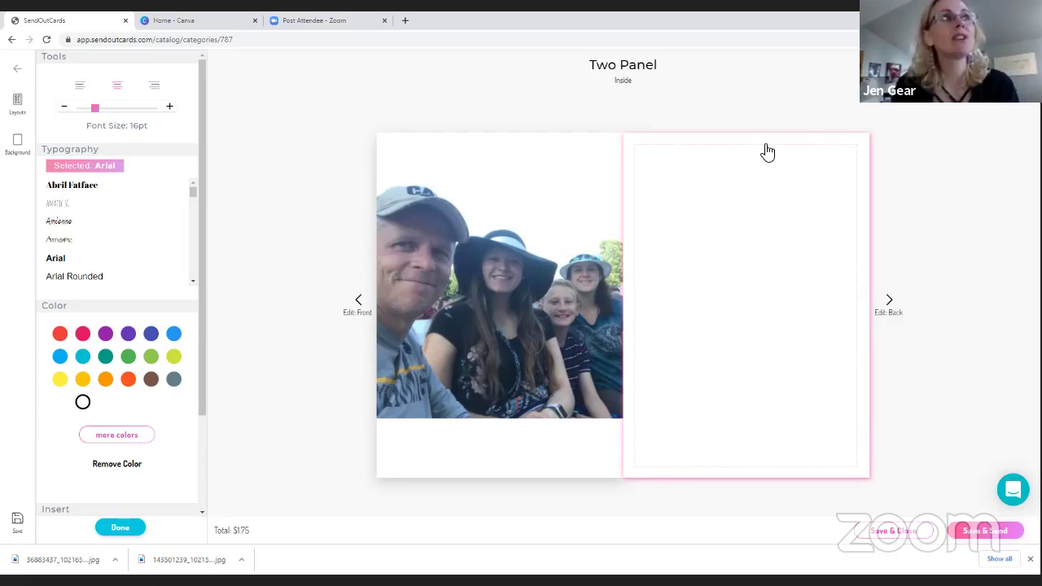
pyautogui.hotkey('ctrl', 'Tab')
# Open google.com and search for 'birthday messages for friends'
pyautogui.click(152, 40)
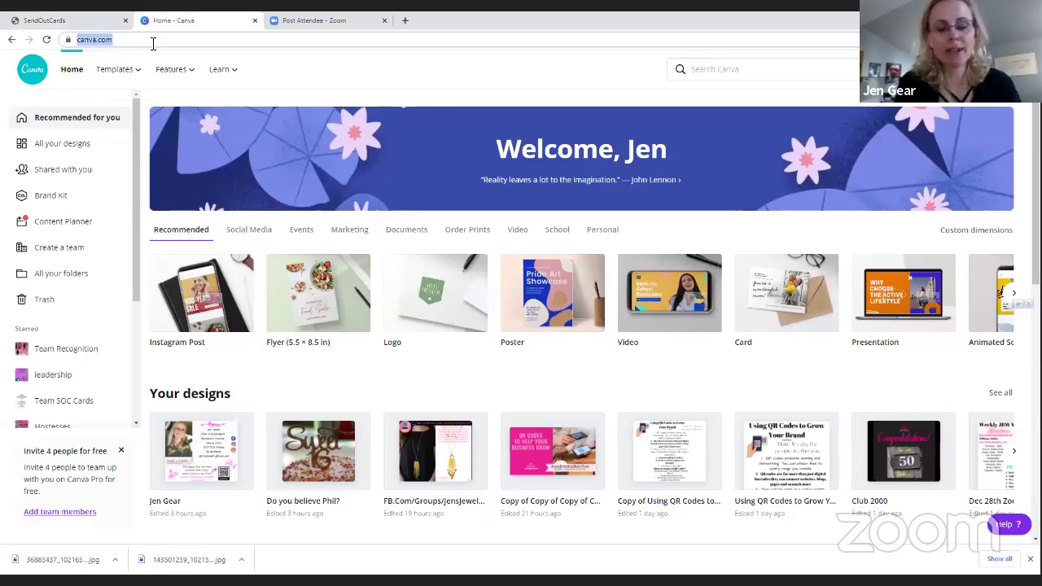
pyautogui.write('google')
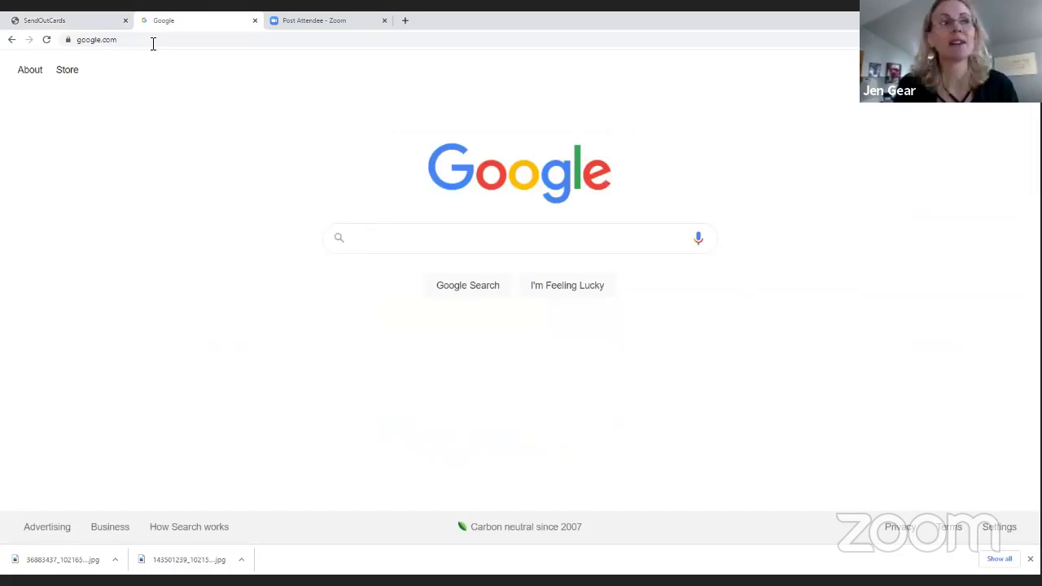
pyautogui.click(348, 249)
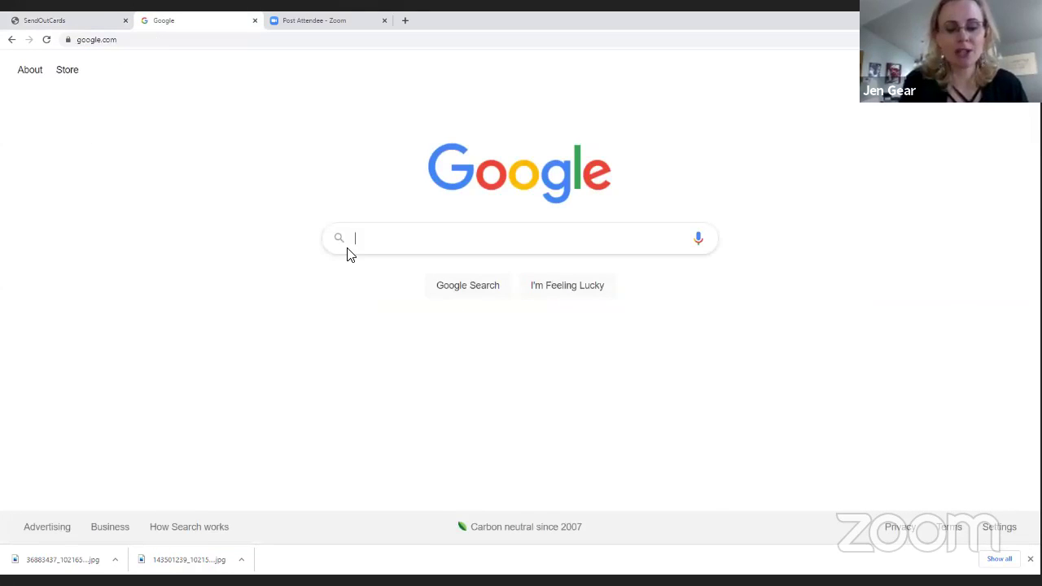
pyautogui.write('birthday ')
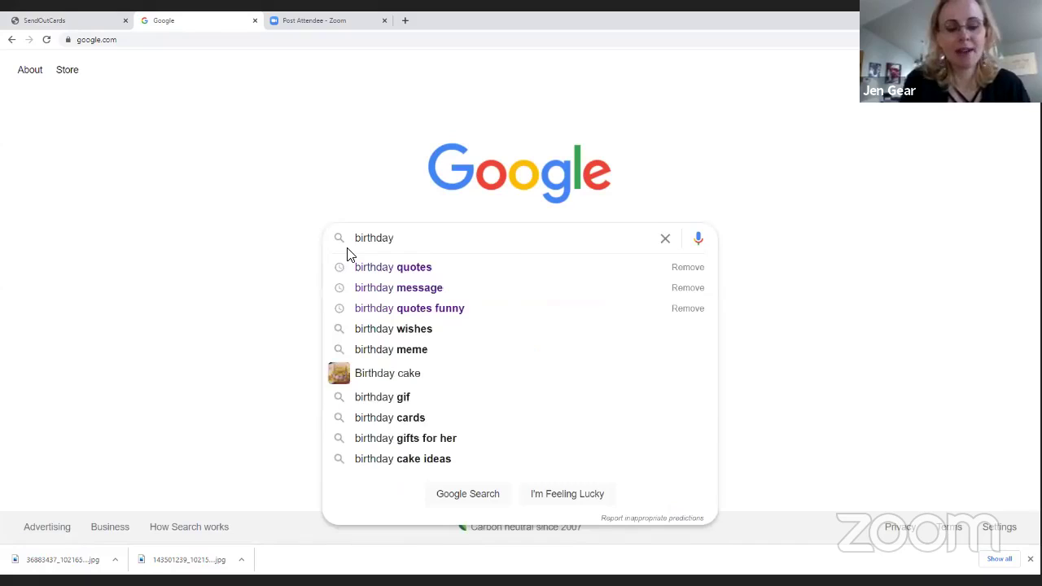
pyautogui.write('messages')
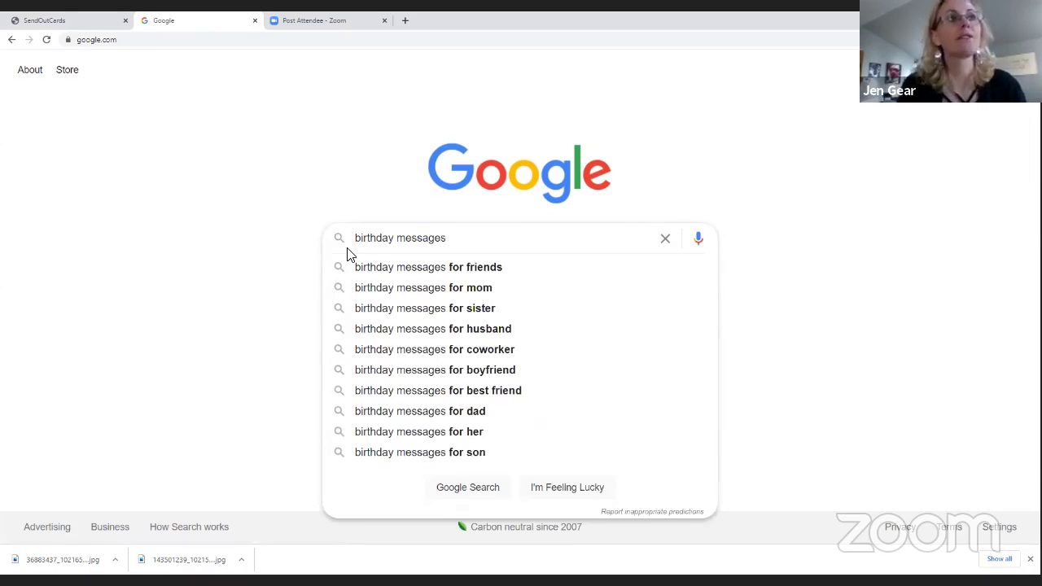
pyautogui.click(461, 278)
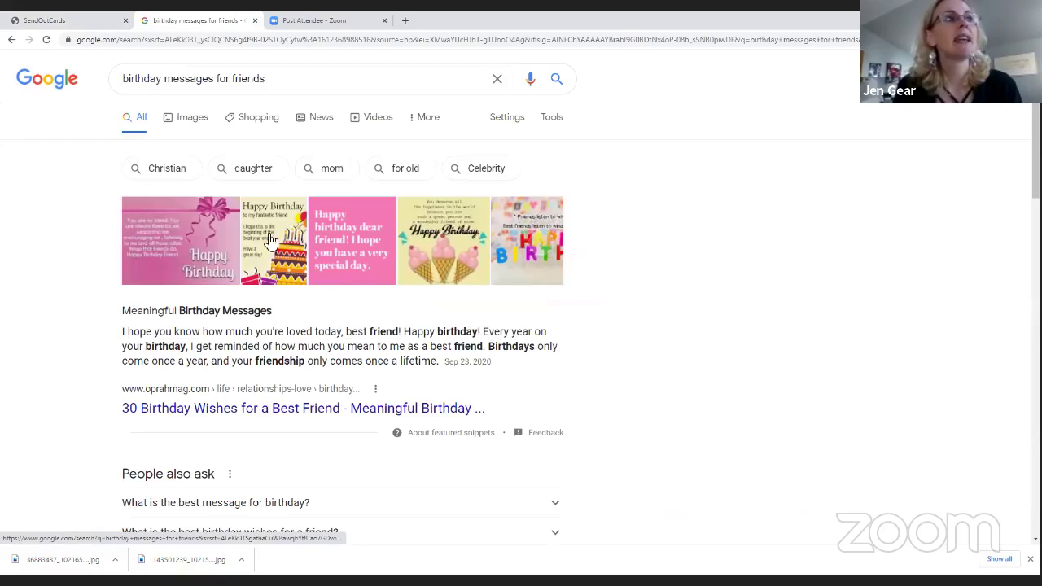
# Look through the image results for birthday messages, then return to All results
pyautogui.click(194, 122)
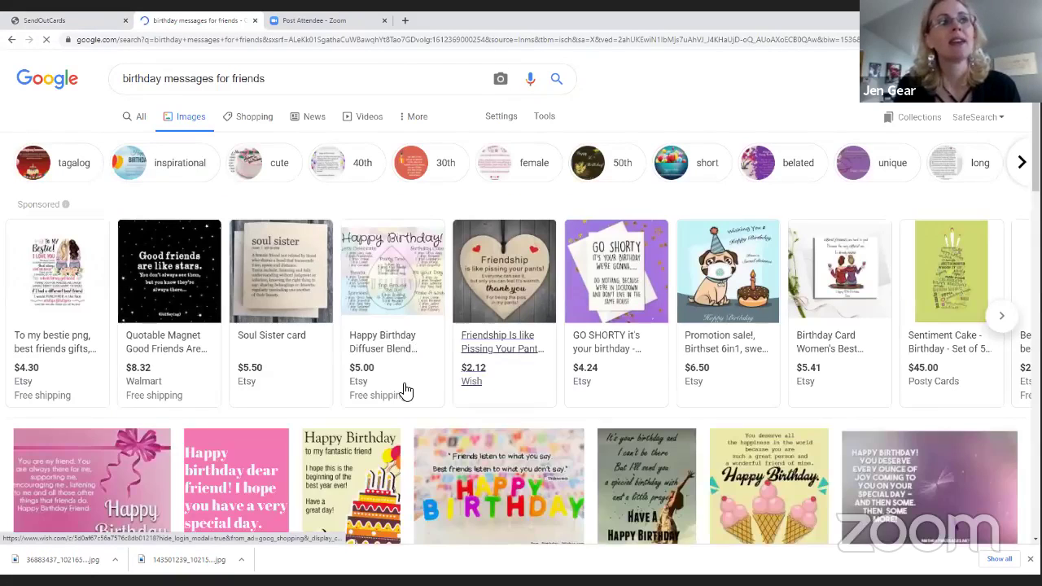
pyautogui.scroll(-3, 412, 363)
pyautogui.scroll(-5, 407, 383)
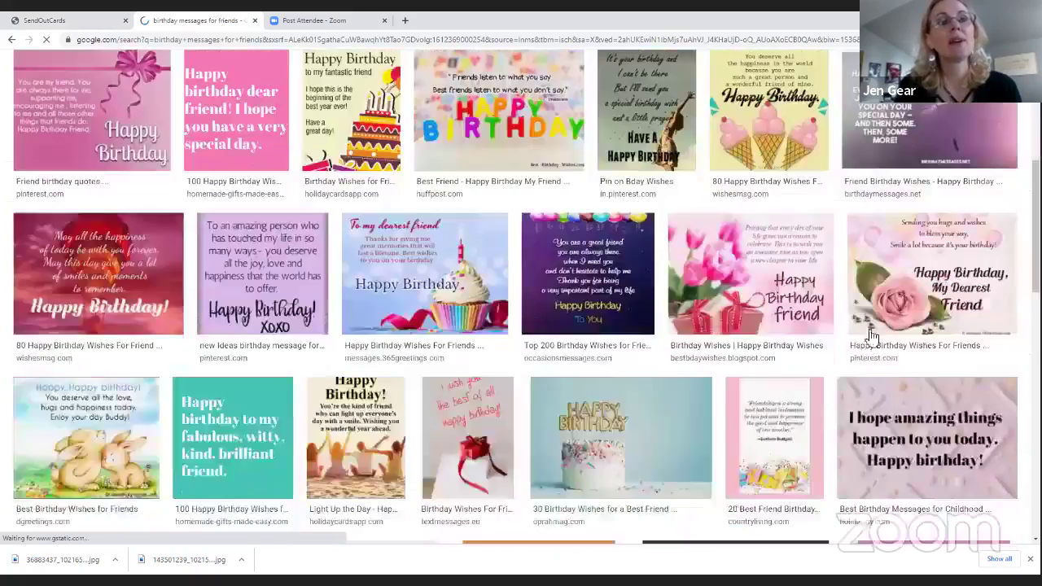
pyautogui.scroll(10, 537, 287)
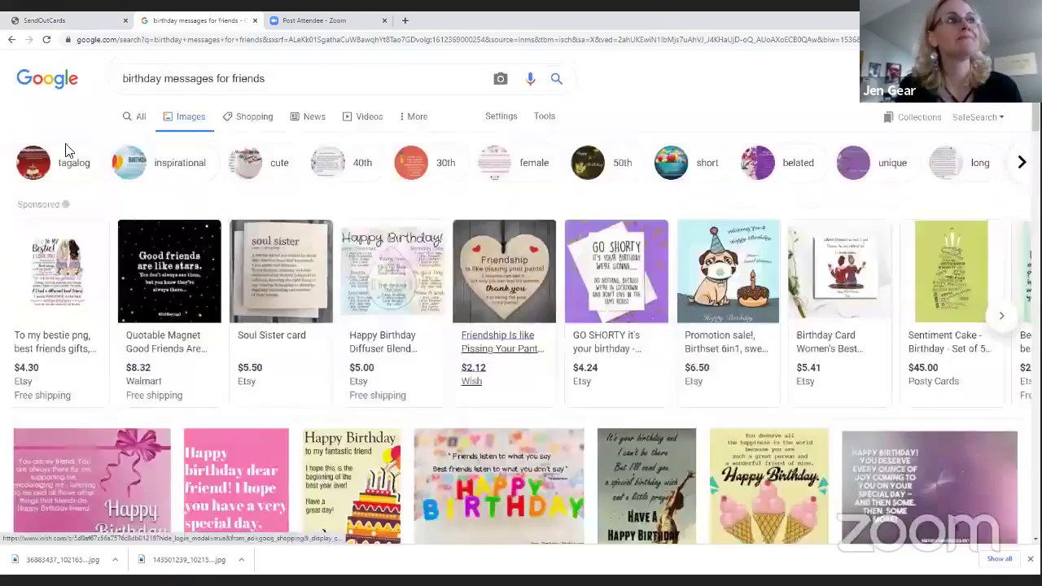
pyautogui.click(135, 116)
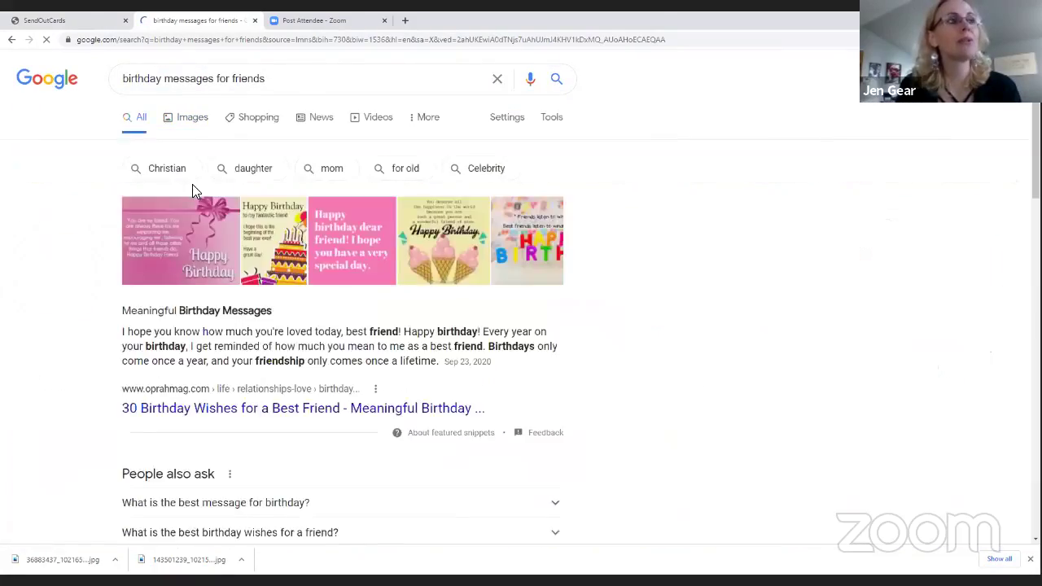
pyautogui.scroll(-2, 193, 185)
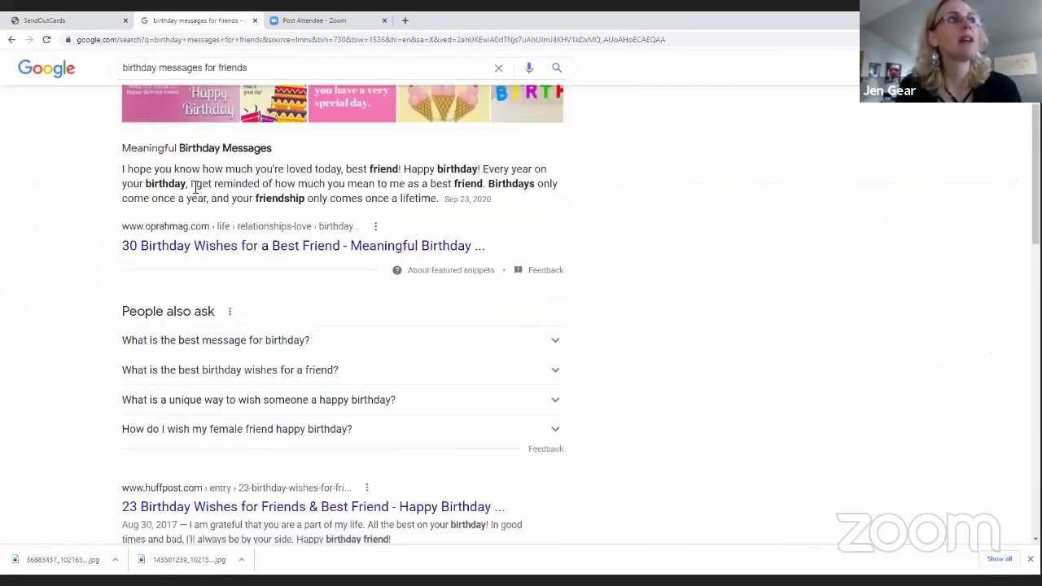
# Expand 'What is the best message for birthday?' and open the ProFlowers birthday quotes article
pyautogui.click(264, 343)
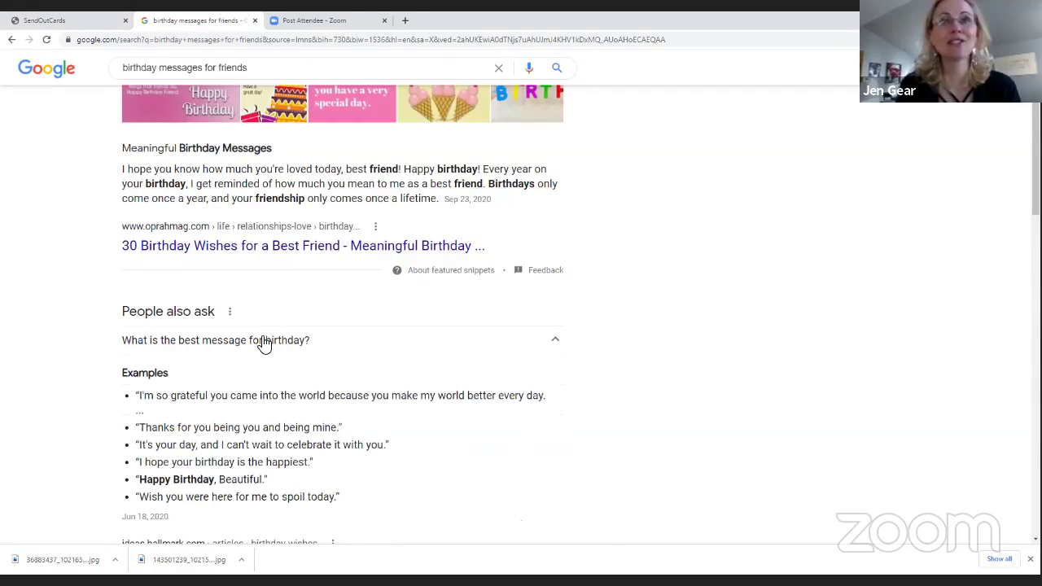
pyautogui.scroll(-2, 263, 342)
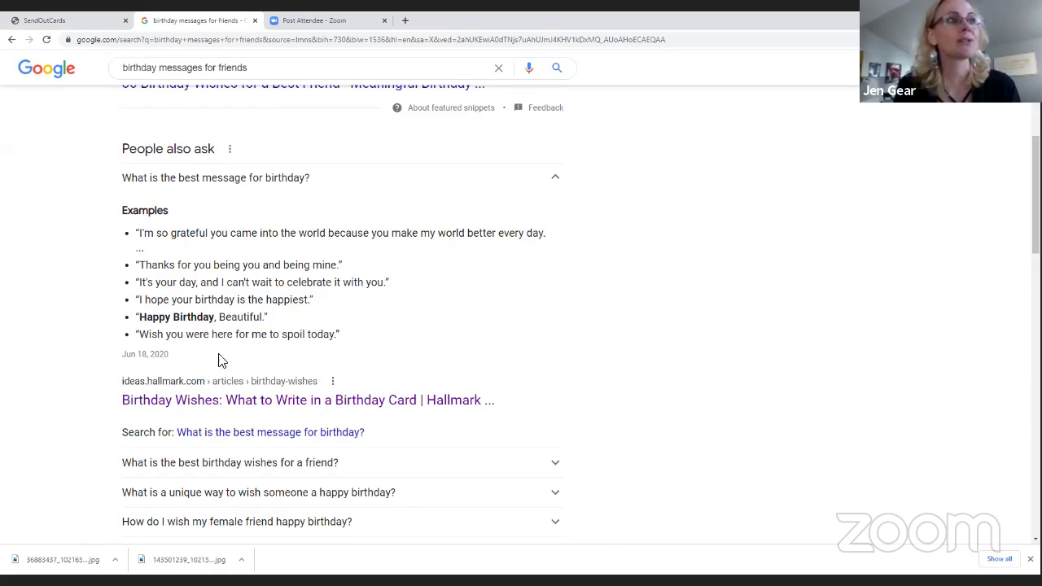
pyautogui.scroll(-1, 312, 373)
pyautogui.scroll(-2, 314, 372)
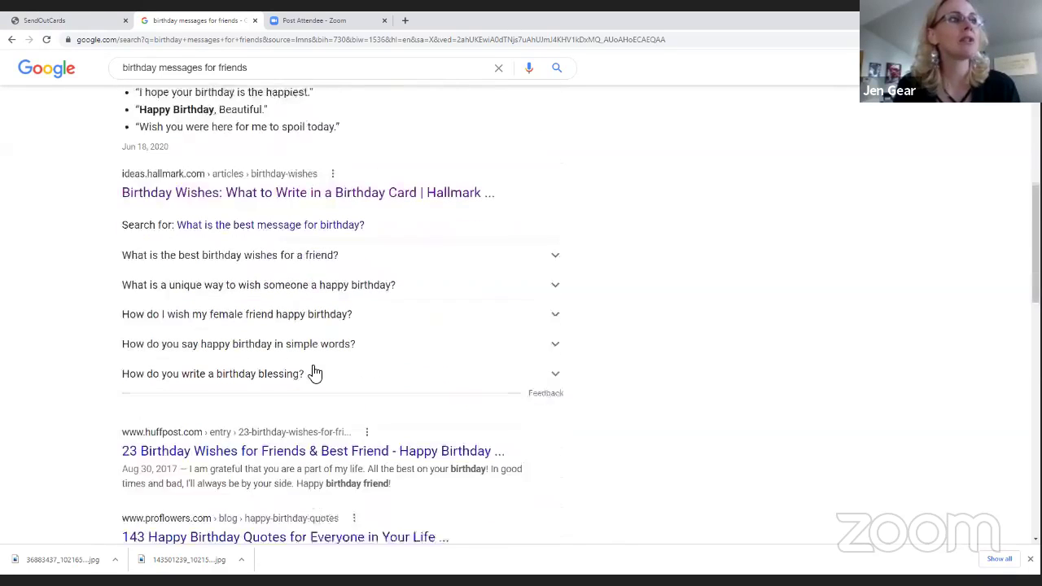
pyautogui.scroll(-2, 312, 368)
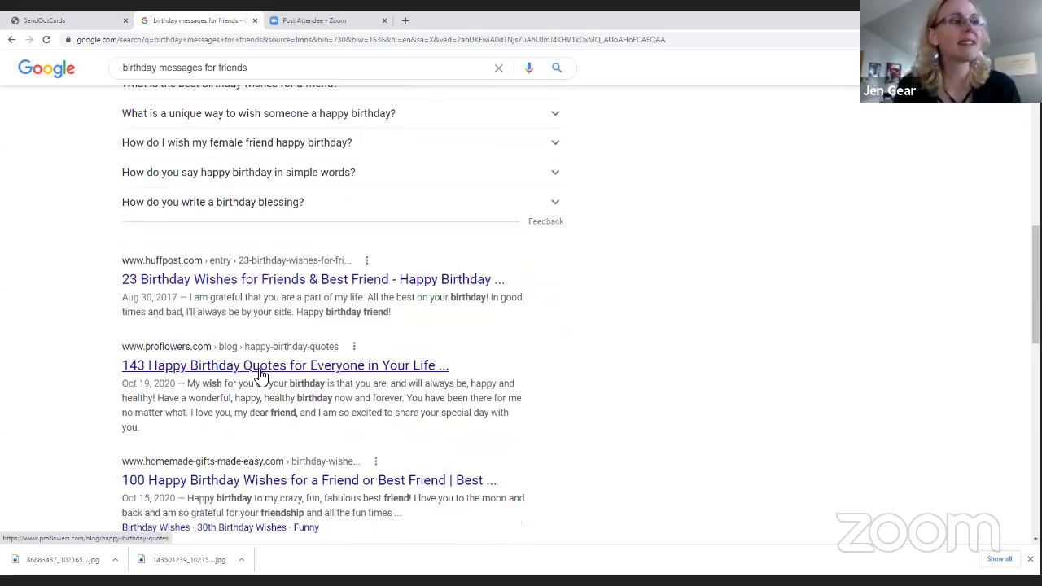
pyautogui.scroll(-1, 261, 374)
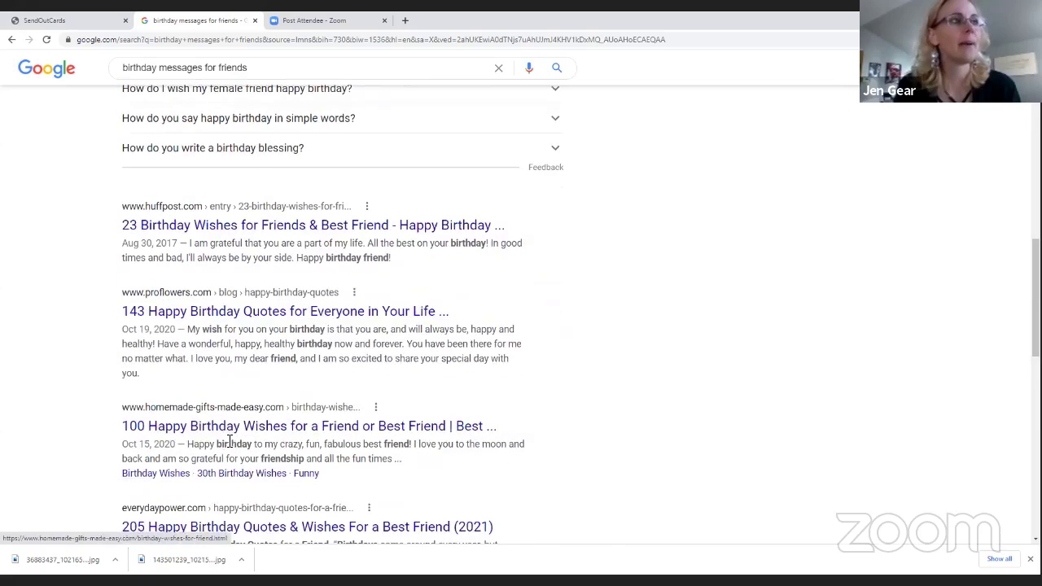
pyautogui.click(251, 314)
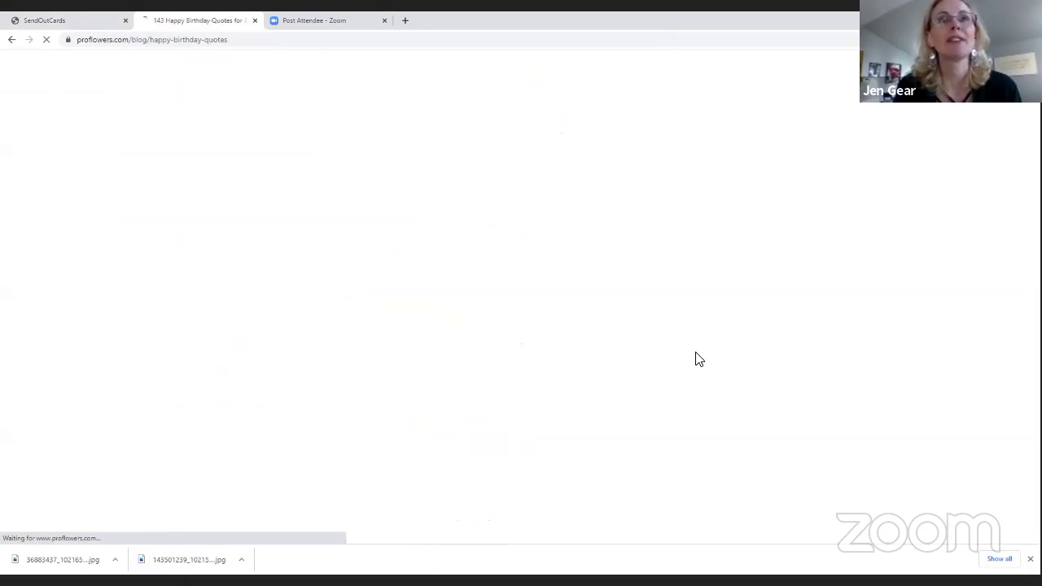
# Hide the downloads bar and select the 'Let this day be full of joy and celebration' quote
pyautogui.click(1030, 559)
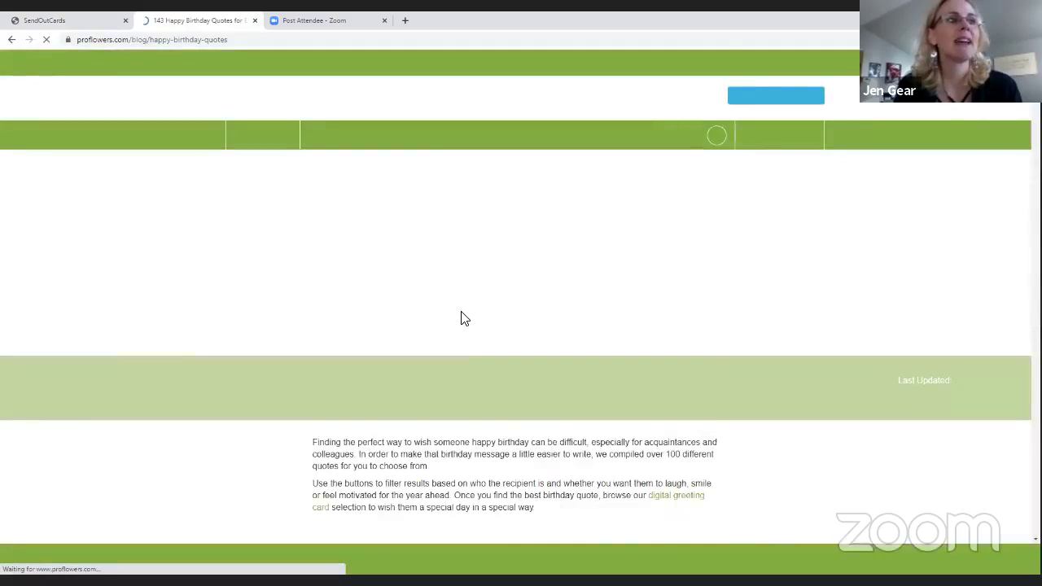
pyautogui.scroll(-2, 464, 318)
pyautogui.scroll(-3, 464, 320)
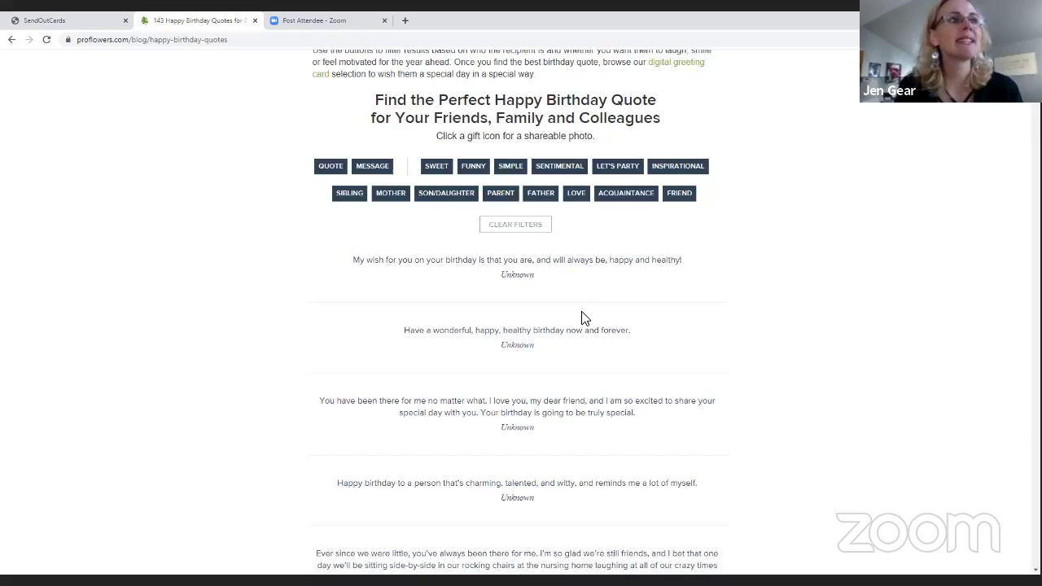
pyautogui.scroll(-2, 585, 318)
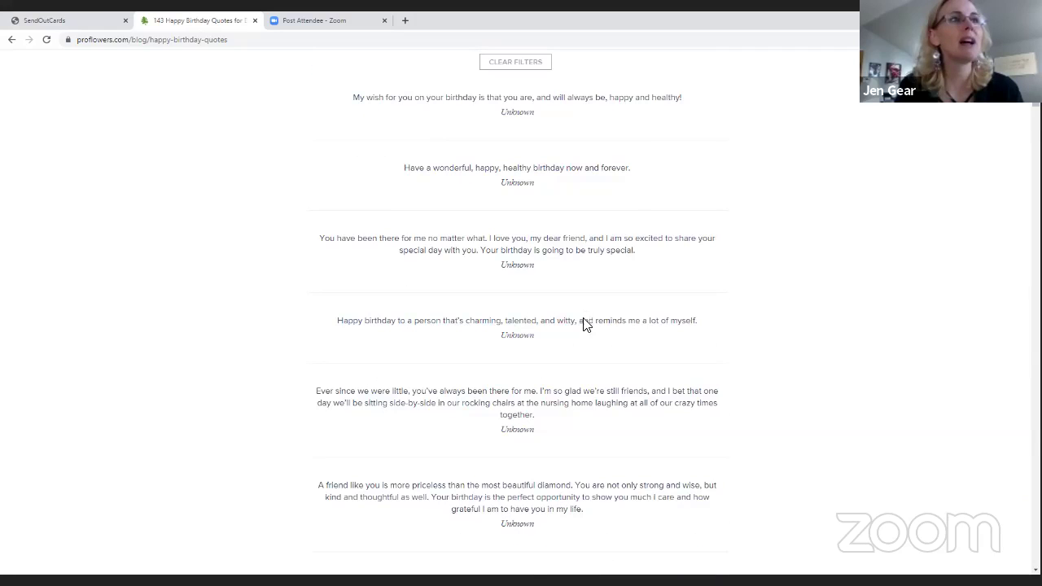
pyautogui.scroll(-1, 585, 323)
pyautogui.scroll(-2, 585, 323)
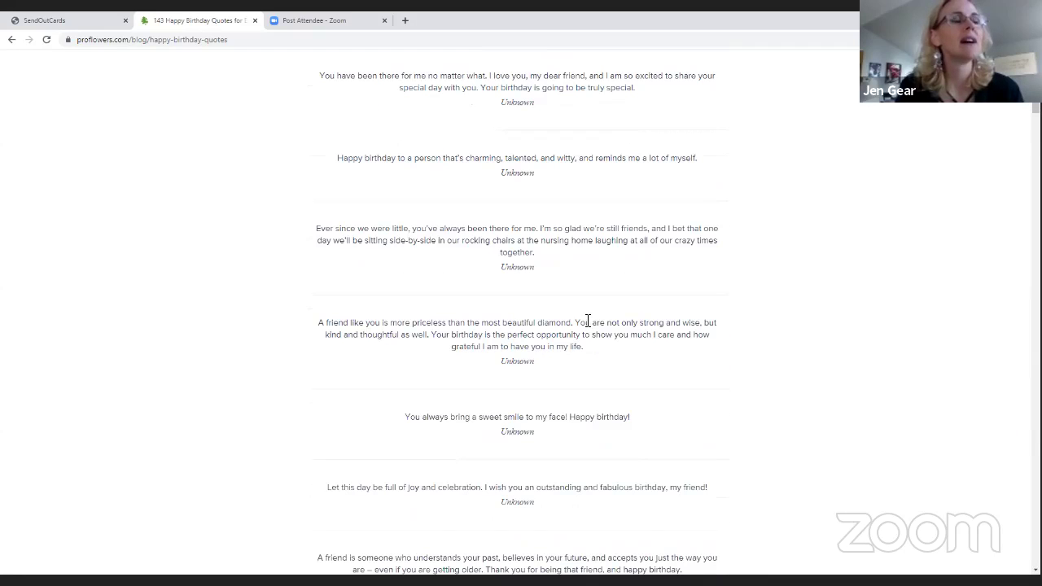
pyautogui.scroll(-2, 585, 323)
pyautogui.scroll(-2, 583, 323)
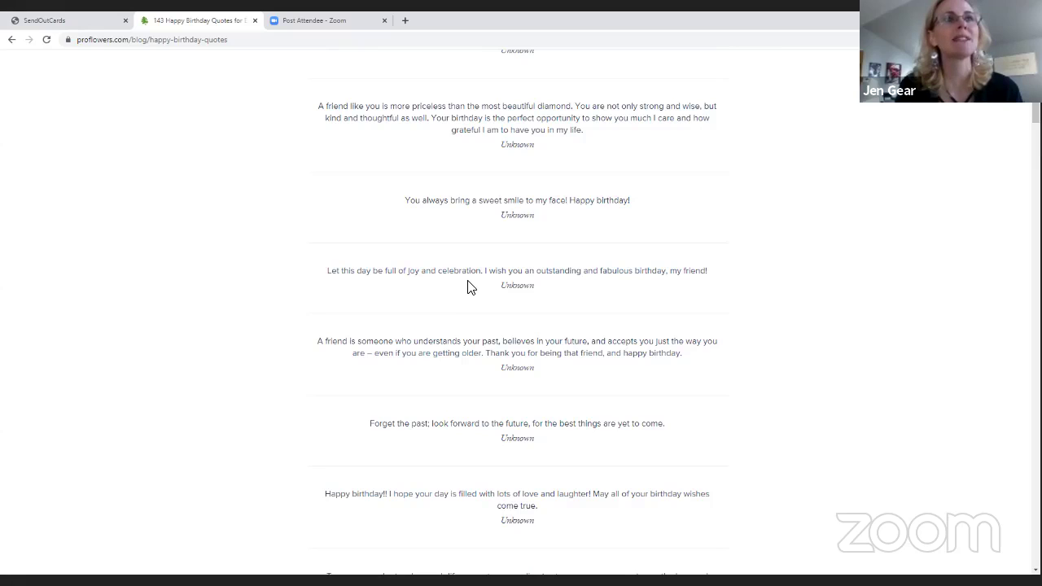
pyautogui.moveTo(327, 272); pyautogui.dragTo(667, 270)
pyautogui.hotkey('ctrl', 'c')
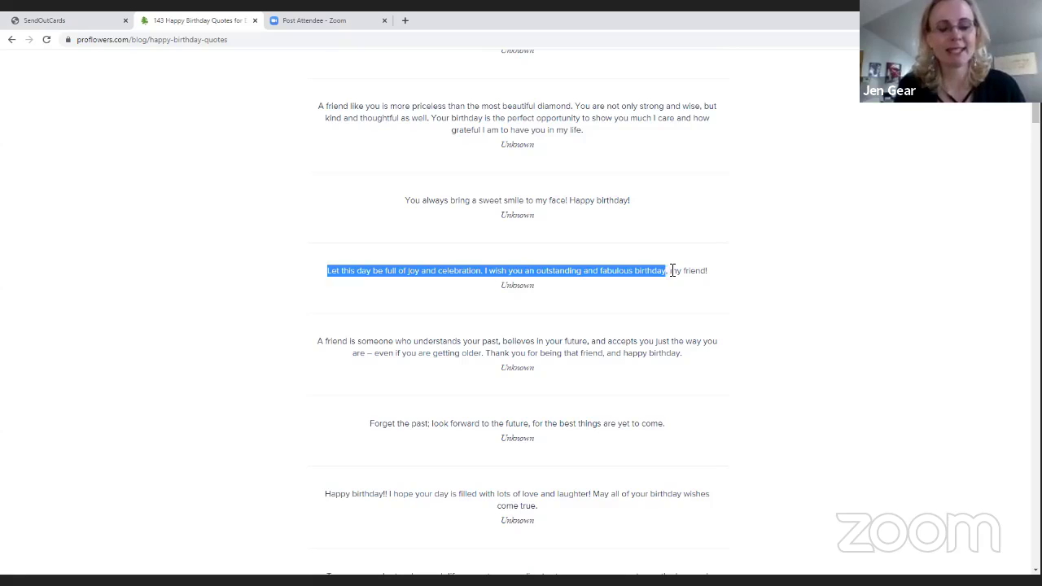
# Start the inside message with a 'First Name,' greeting and paste the birthday quote below it
pyautogui.click(71, 18)
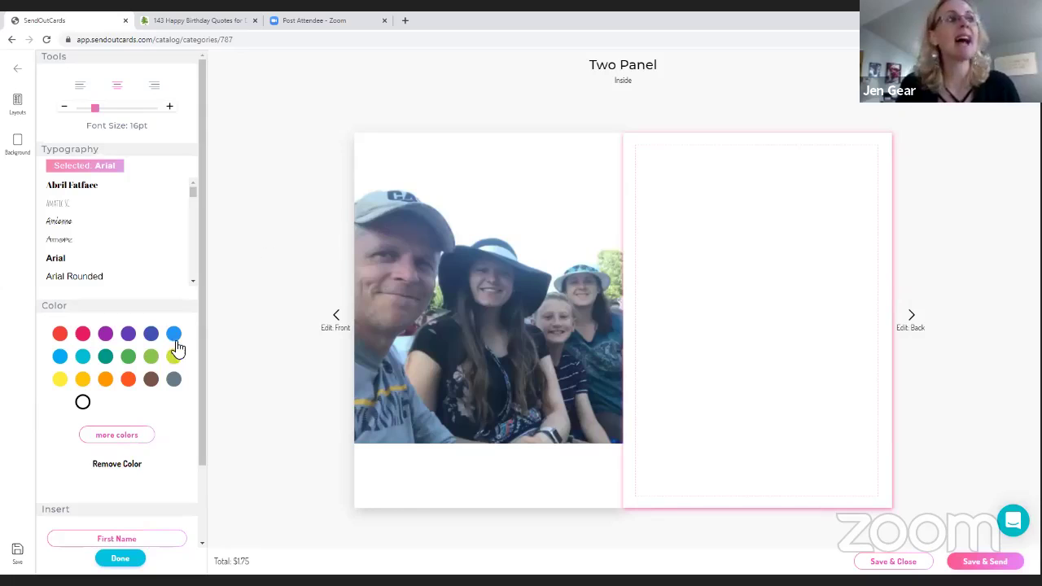
pyautogui.scroll(-2, 165, 390)
pyautogui.click(128, 449)
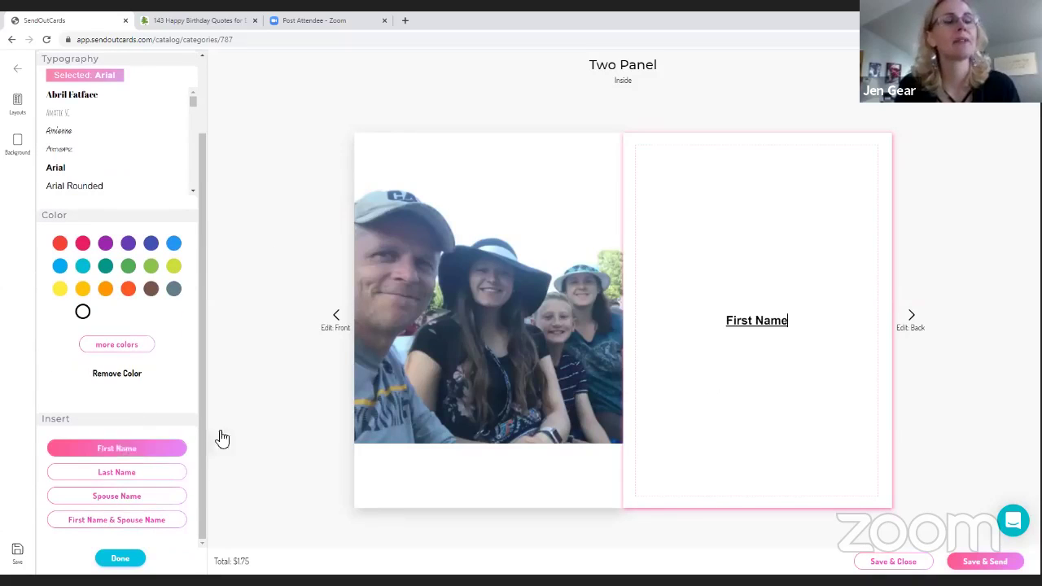
pyautogui.write(',')
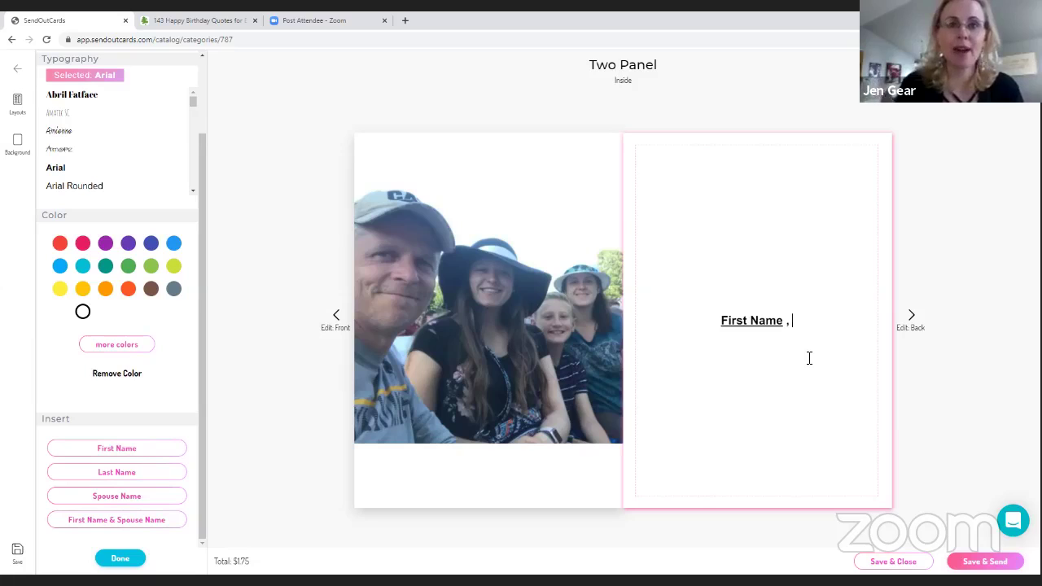
pyautogui.press('Return')
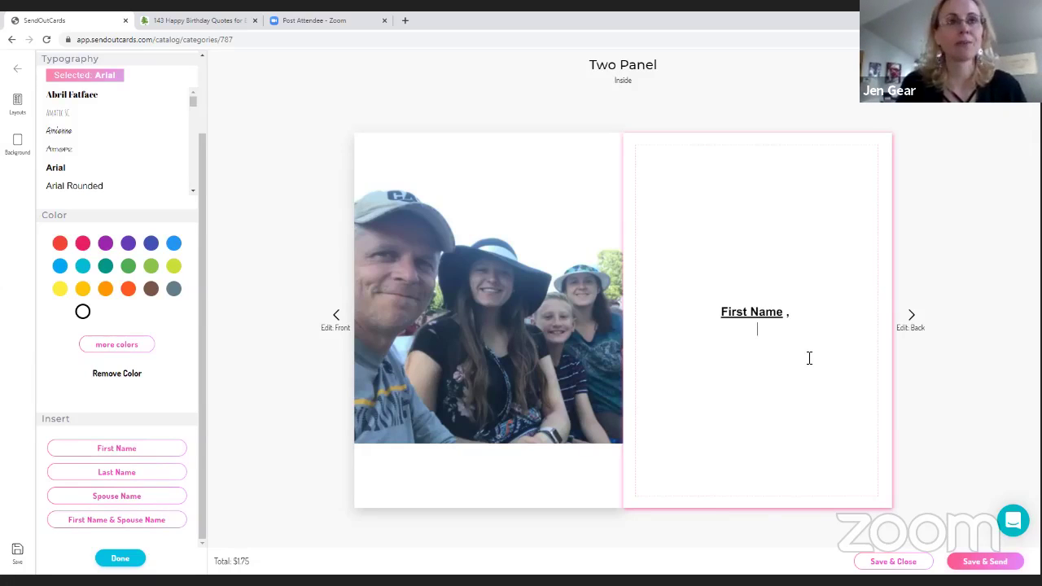
pyautogui.hotkey('ctrl', 'v')
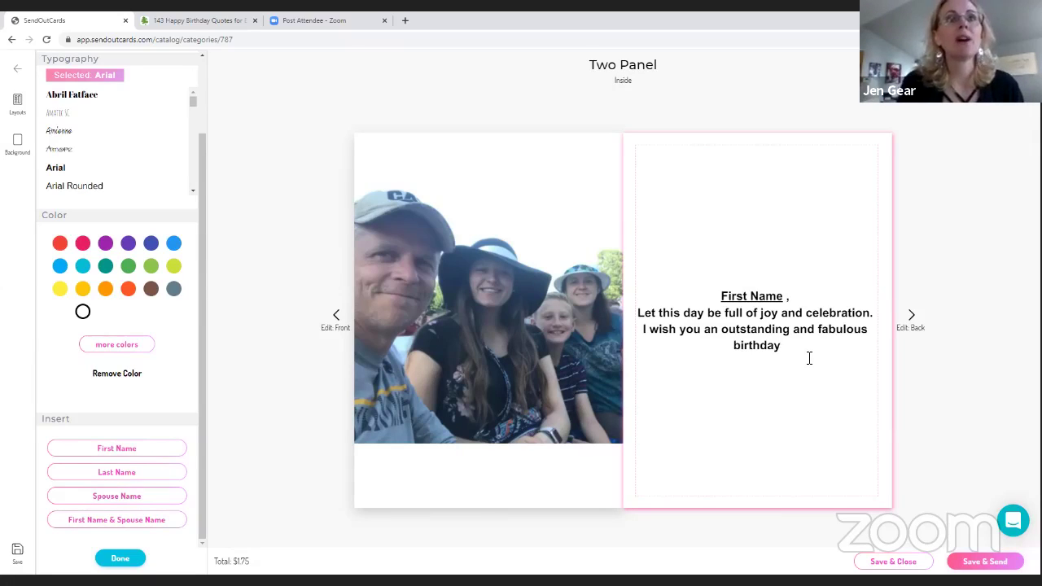
# Add 'Love The Gear Family' on a new line, fix its typo, and select all inside text
pyautogui.press('Return')
pyautogui.press('Return')
pyautogui.write('L')
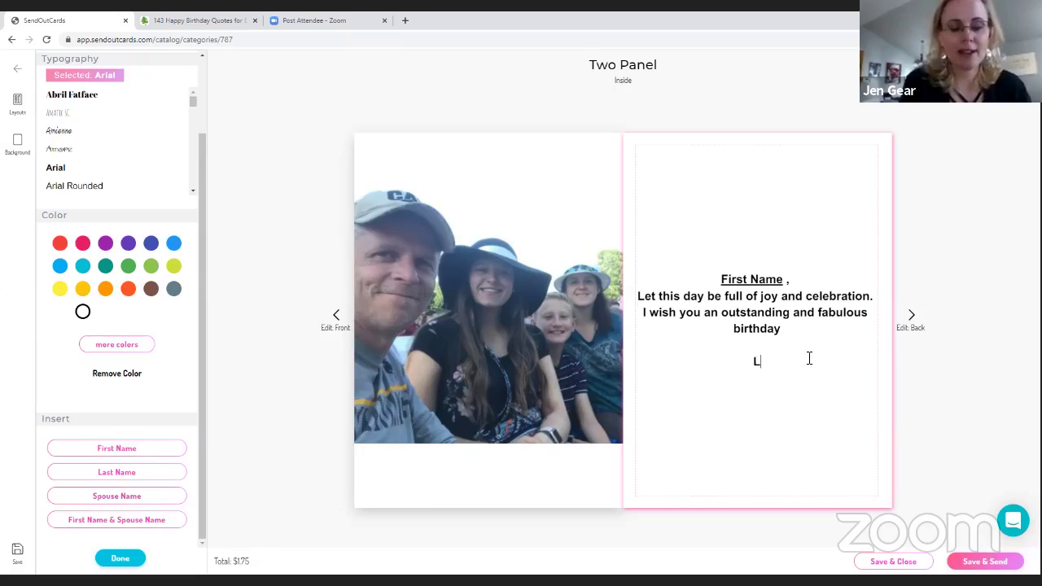
pyautogui.write('ove The Gear ')
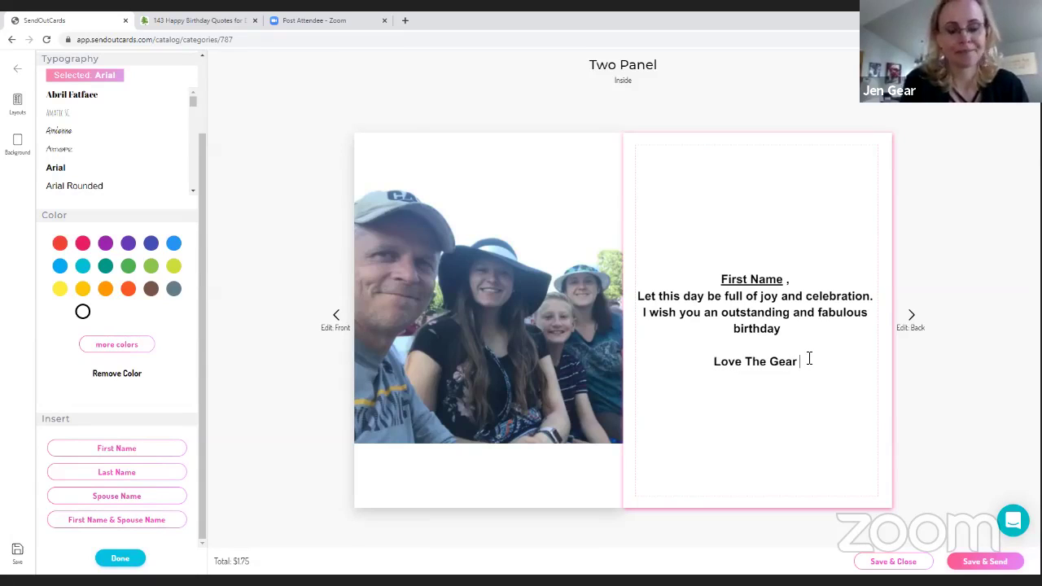
pyautogui.write('Family')
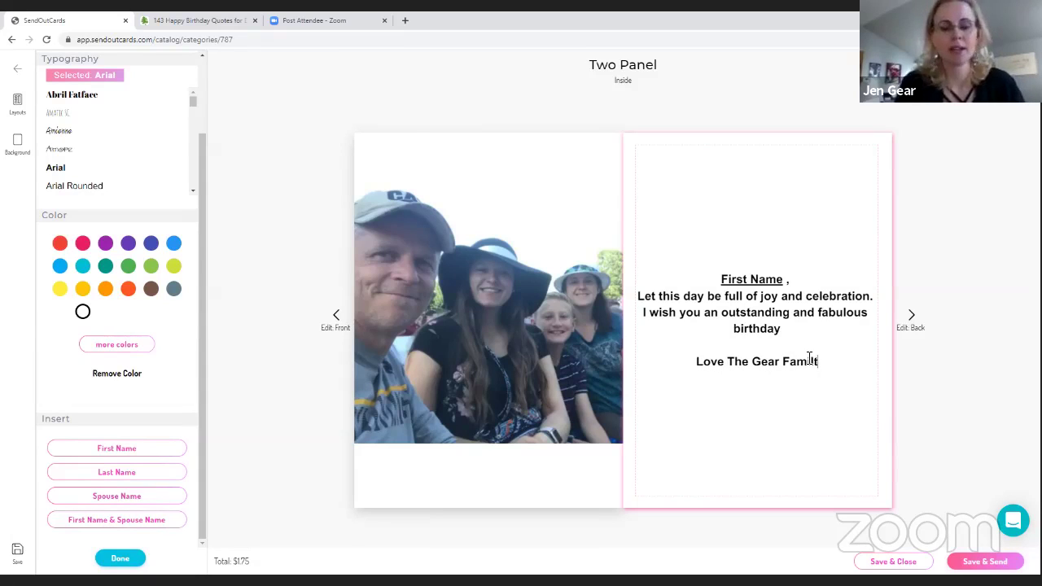
pyautogui.press('BackSpace')
pyautogui.write('y')
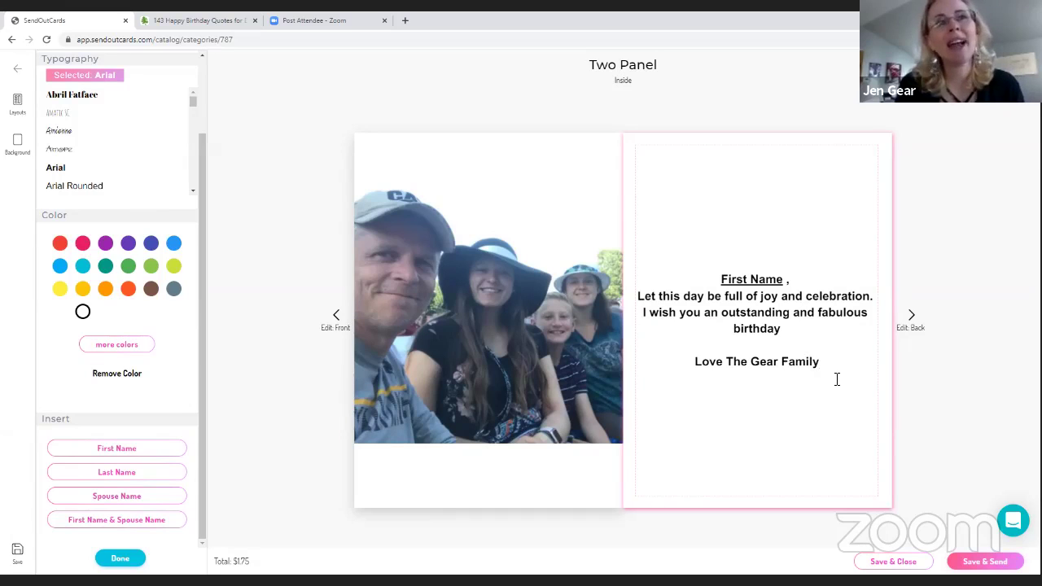
pyautogui.moveTo(821, 363); pyautogui.dragTo(654, 272)
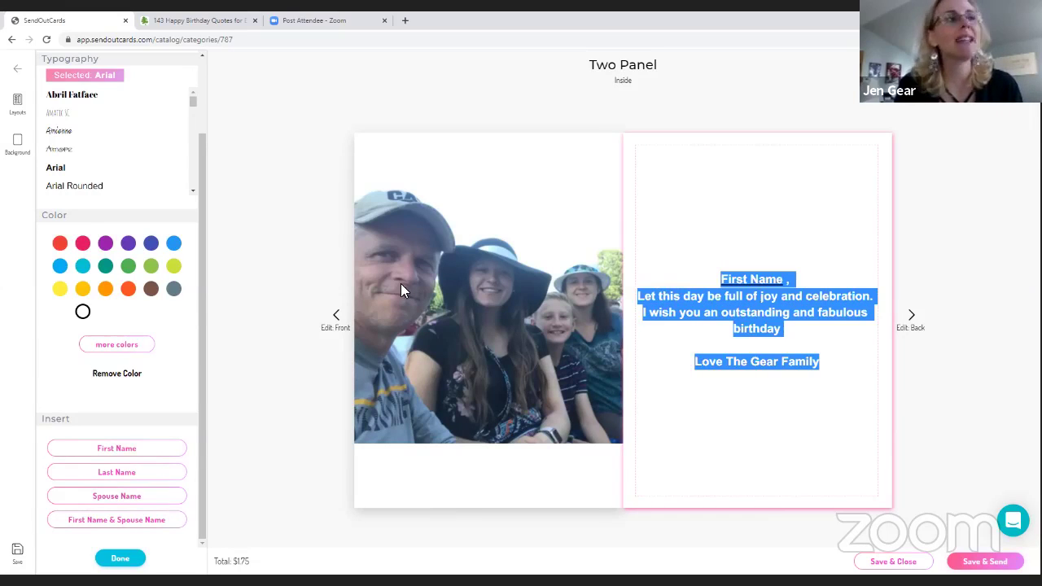
# Set the inside message font to Envelope Hand at 25pt
pyautogui.click(59, 132)
pyautogui.scroll(-3, 133, 158)
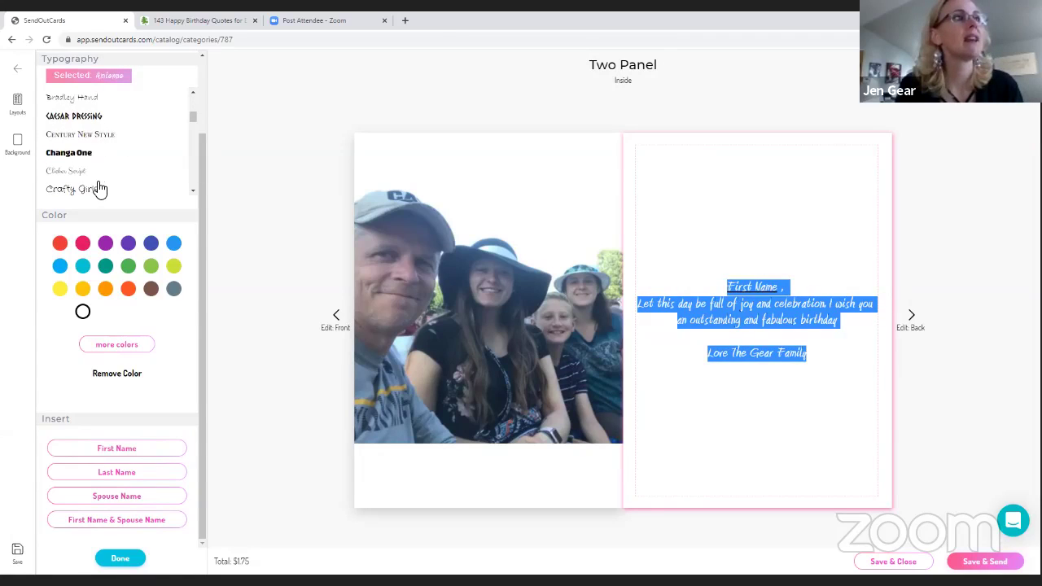
pyautogui.scroll(-1, 97, 188)
pyautogui.scroll(-2, 96, 175)
pyautogui.click(93, 154)
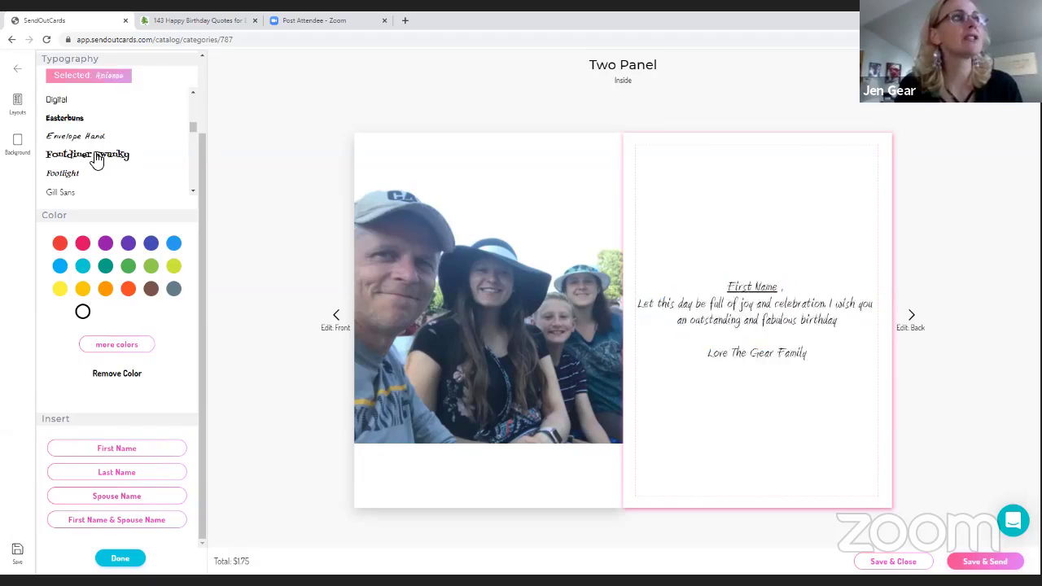
pyautogui.click(72, 136)
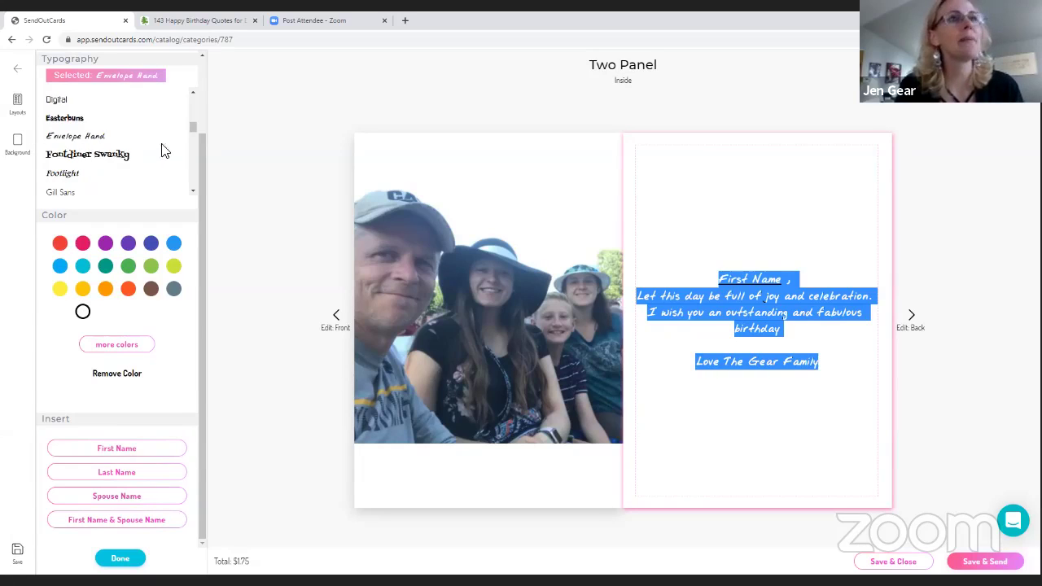
pyautogui.scroll(5, 161, 150)
pyautogui.scroll(2, 177, 89)
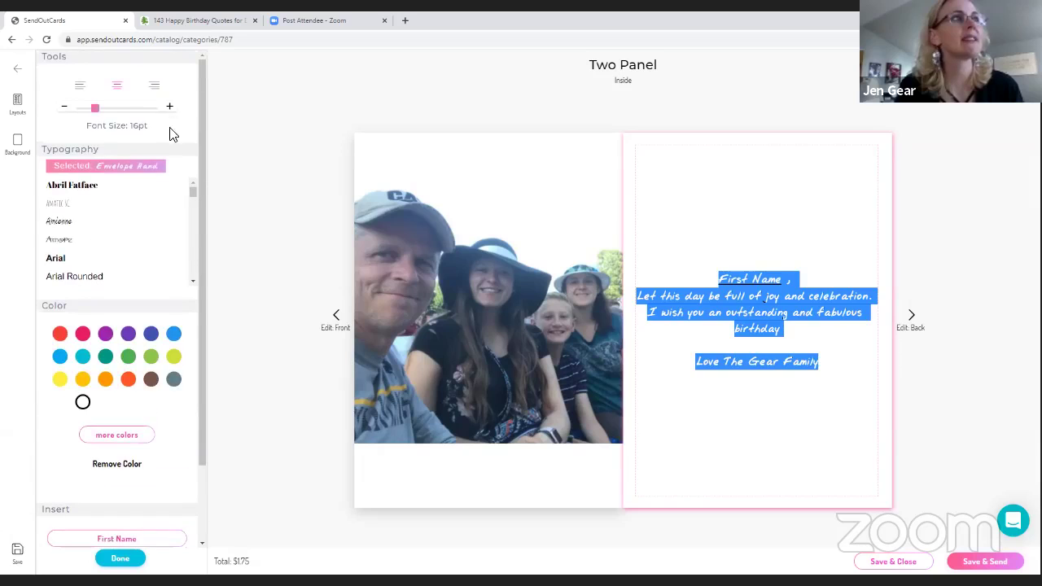
pyautogui.click(170, 107)
pyautogui.click(169, 106)
pyautogui.click(169, 106)
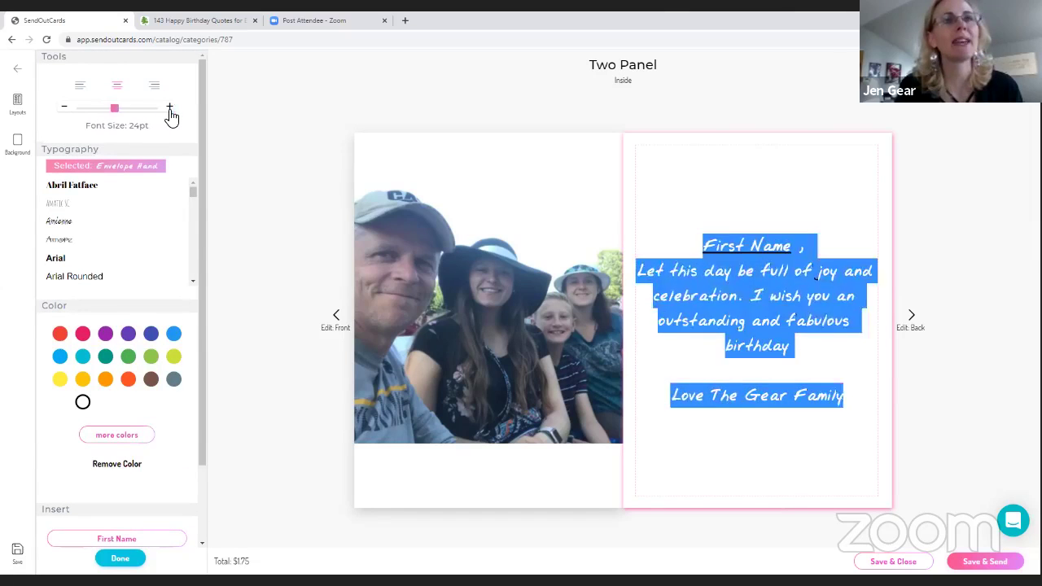
pyautogui.click(170, 107)
# Put Gear Family on its own line, add '!' after birthday, and adjust line breaks and indent
pyautogui.click(743, 399)
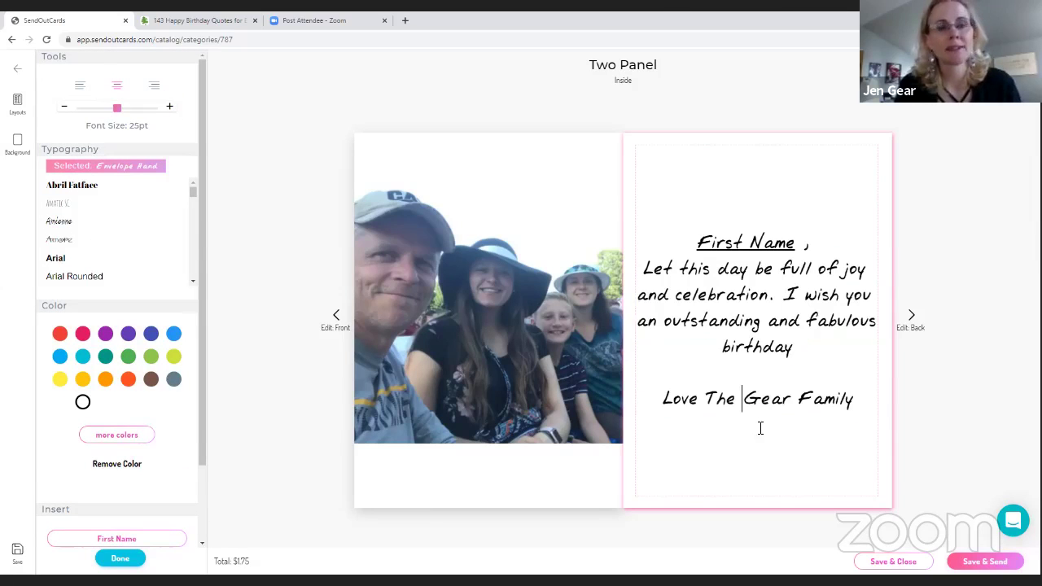
pyautogui.press('Return')
pyautogui.click(804, 343)
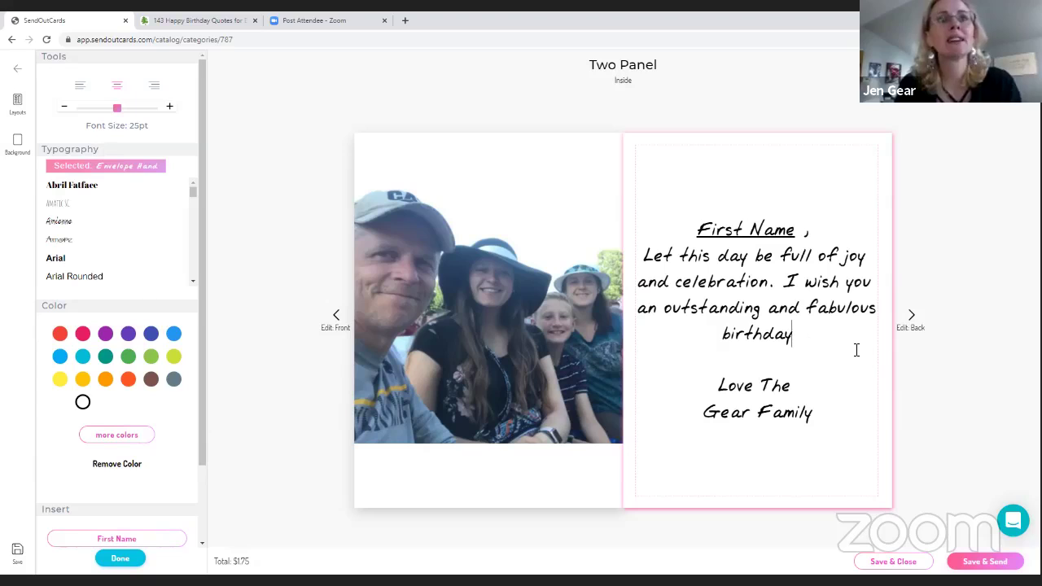
pyautogui.write('!')
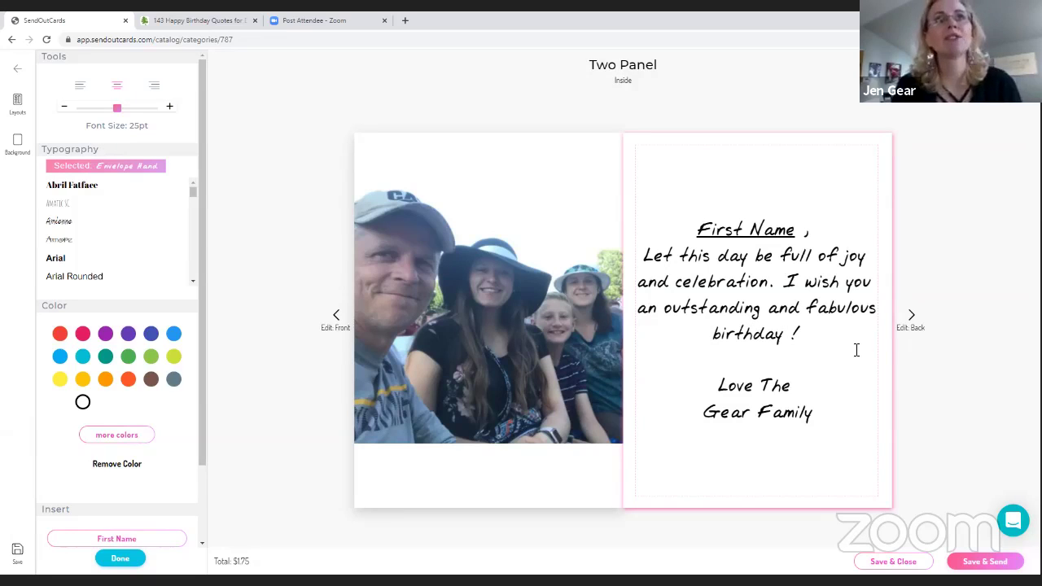
pyautogui.press('Return')
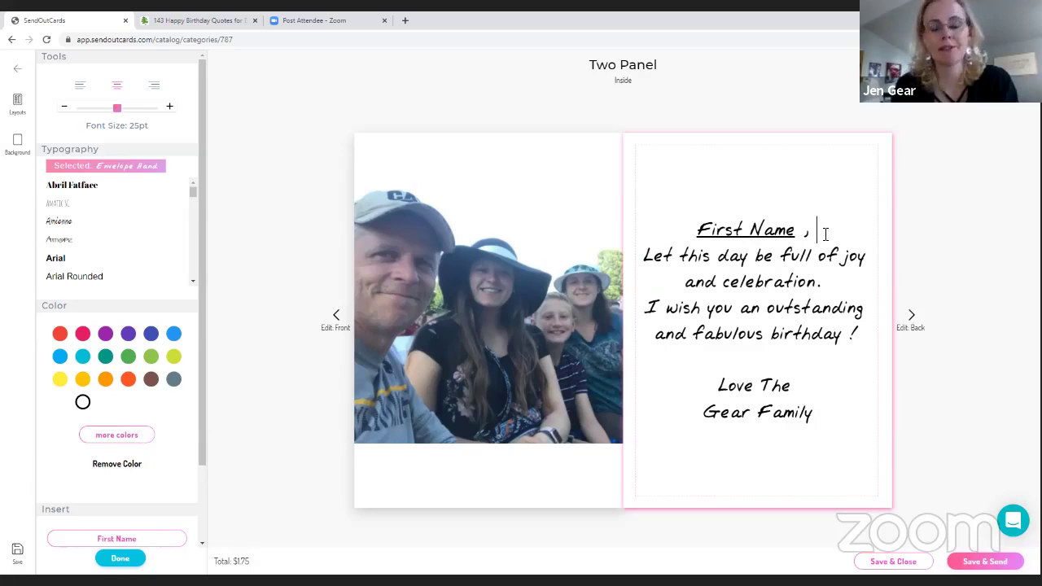
pyautogui.press('Return')
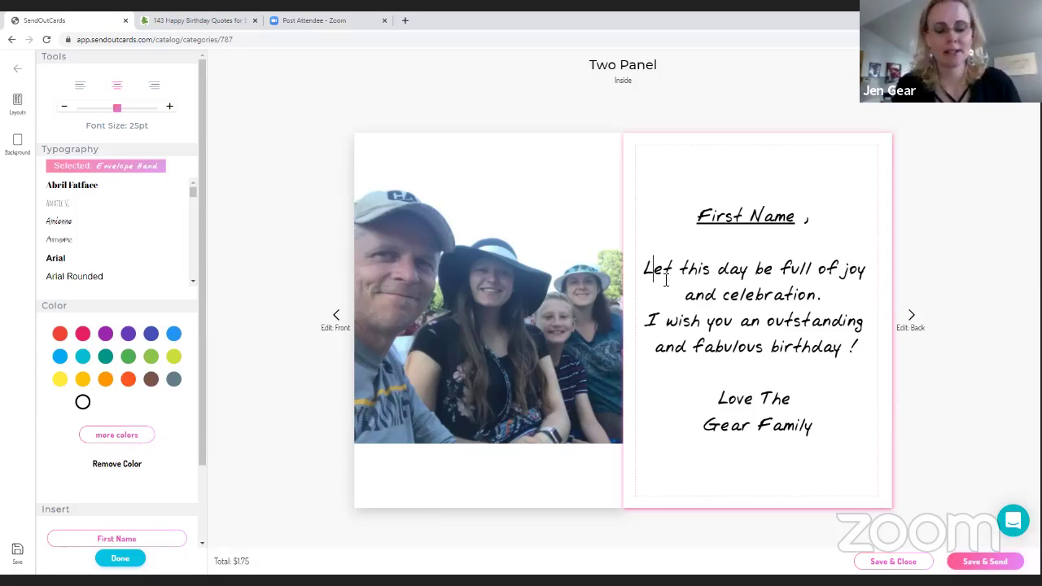
pyautogui.press('Left')
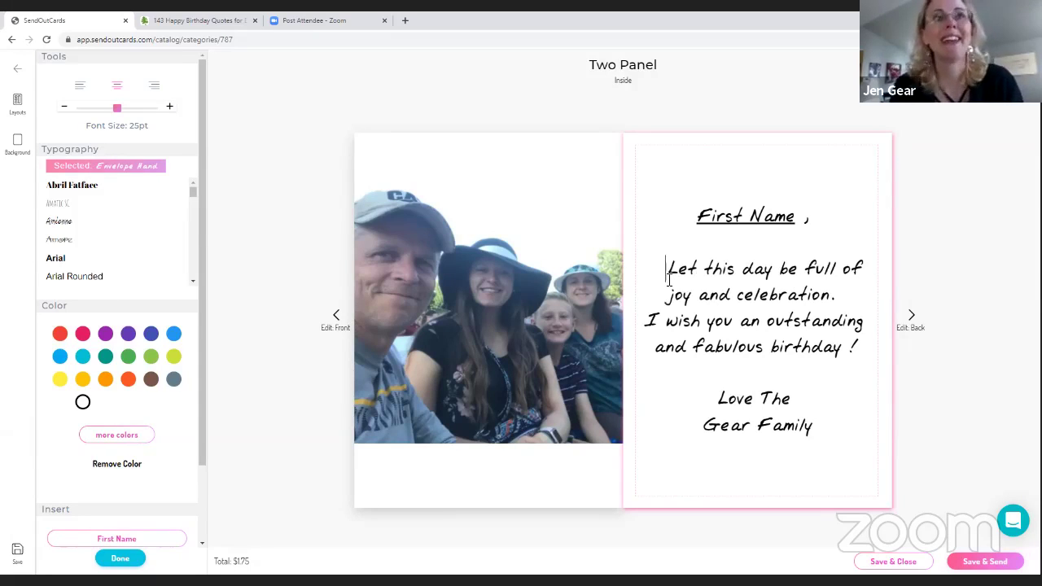
# Apply the fourth saved existing panel, the business-info layout, to the card's back
pyautogui.click(331, 324)
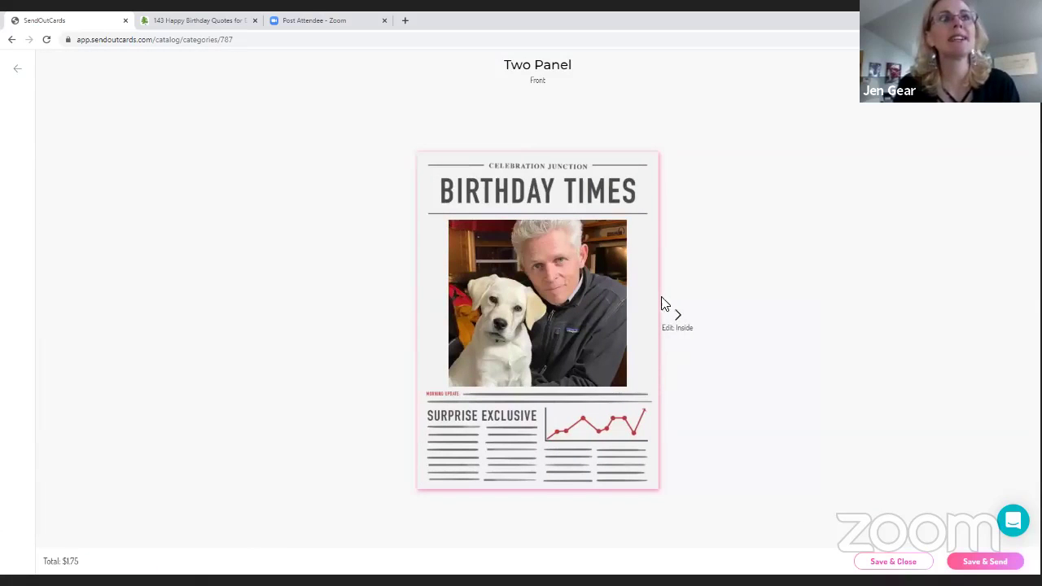
pyautogui.click(679, 317)
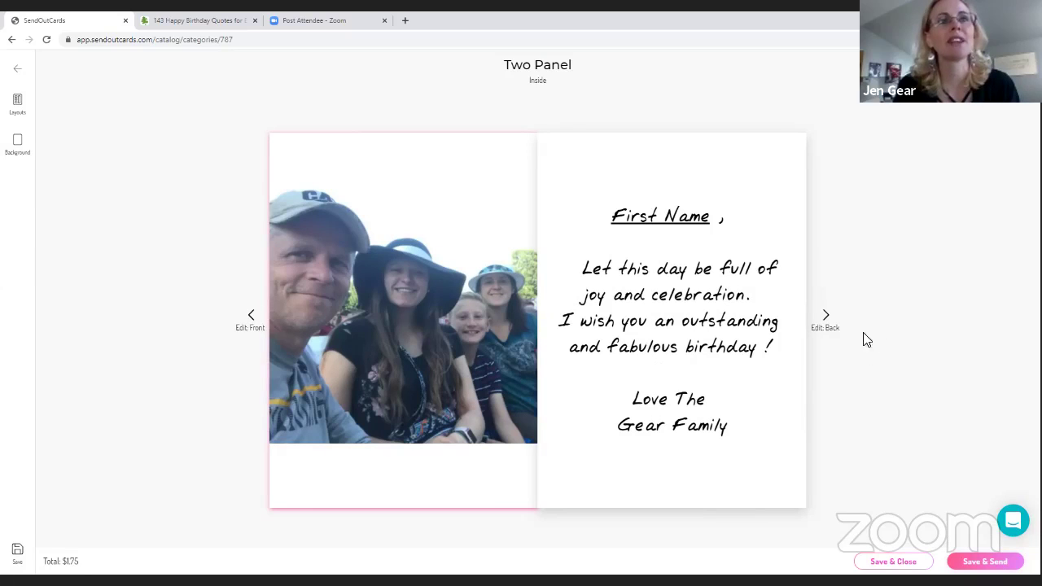
pyautogui.click(827, 317)
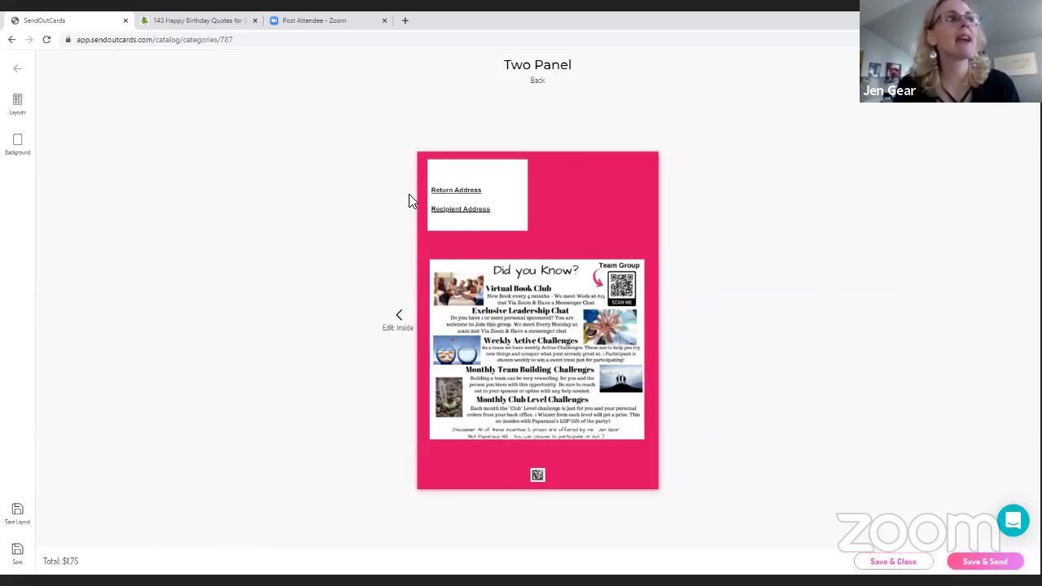
pyautogui.click(22, 111)
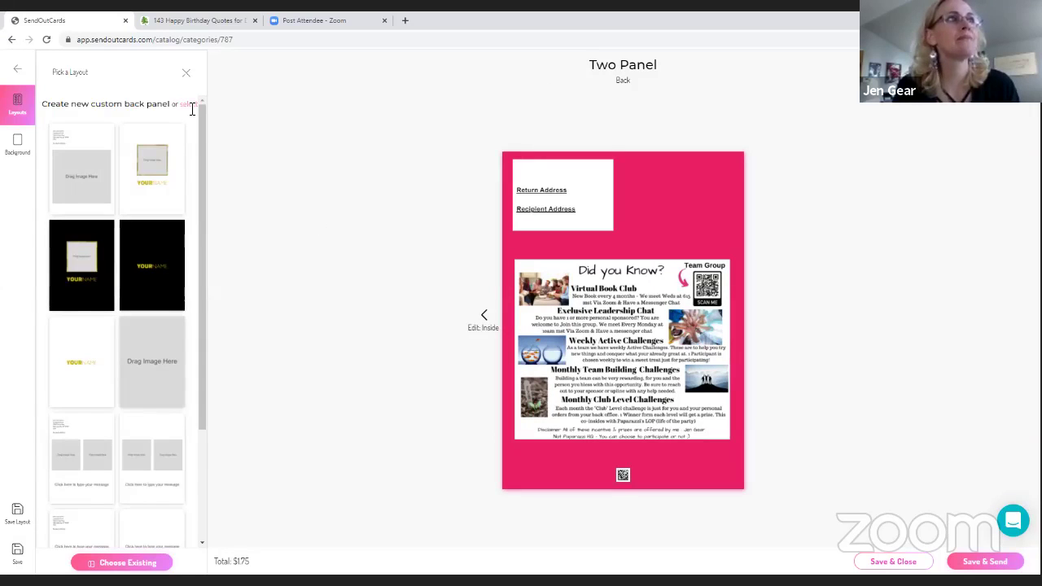
pyautogui.click(192, 107)
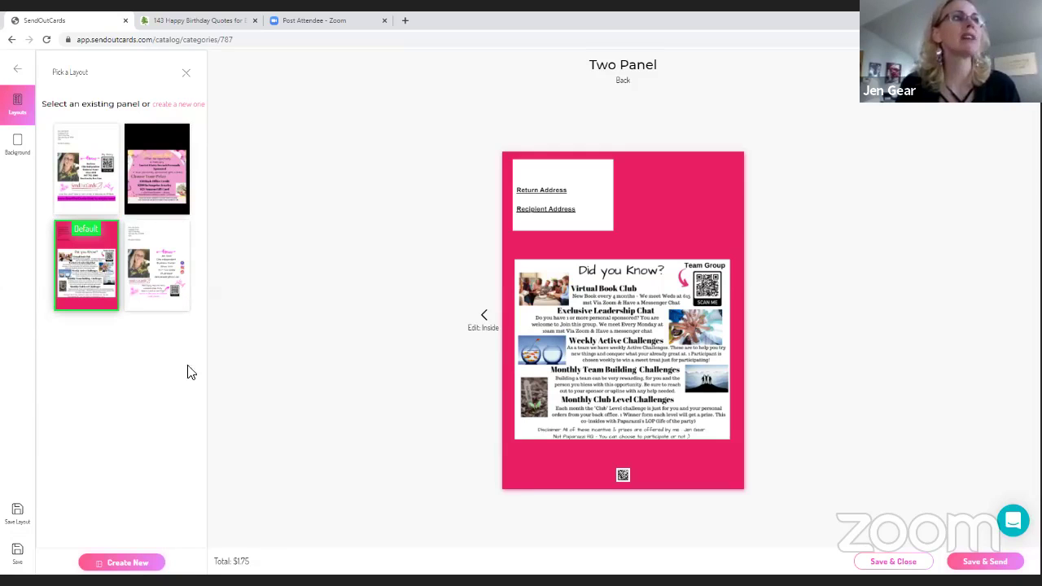
pyautogui.click(165, 275)
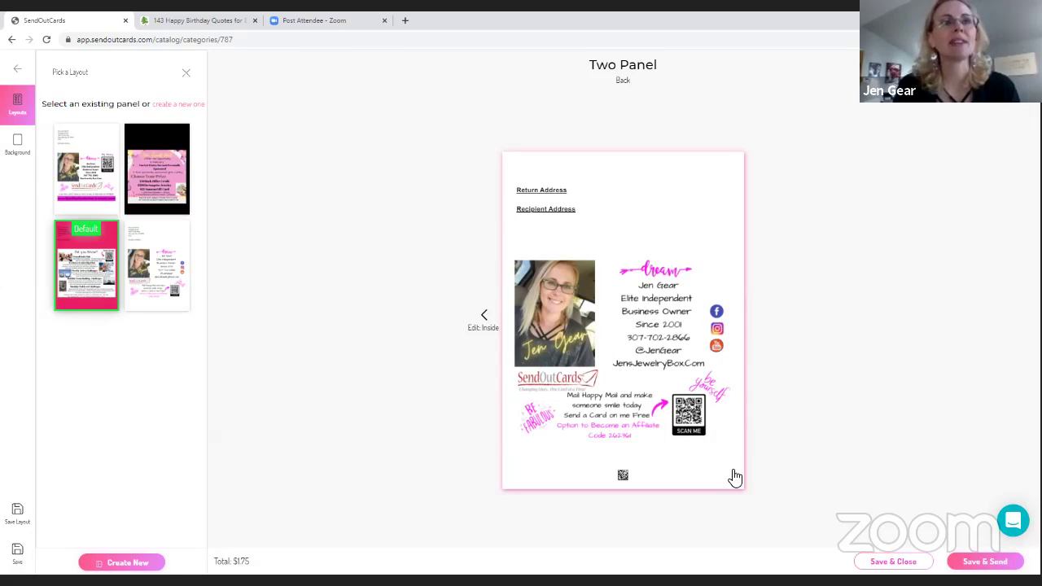
# Review the inside, front and back panels, then save the card and proceed to sending
pyautogui.click(483, 321)
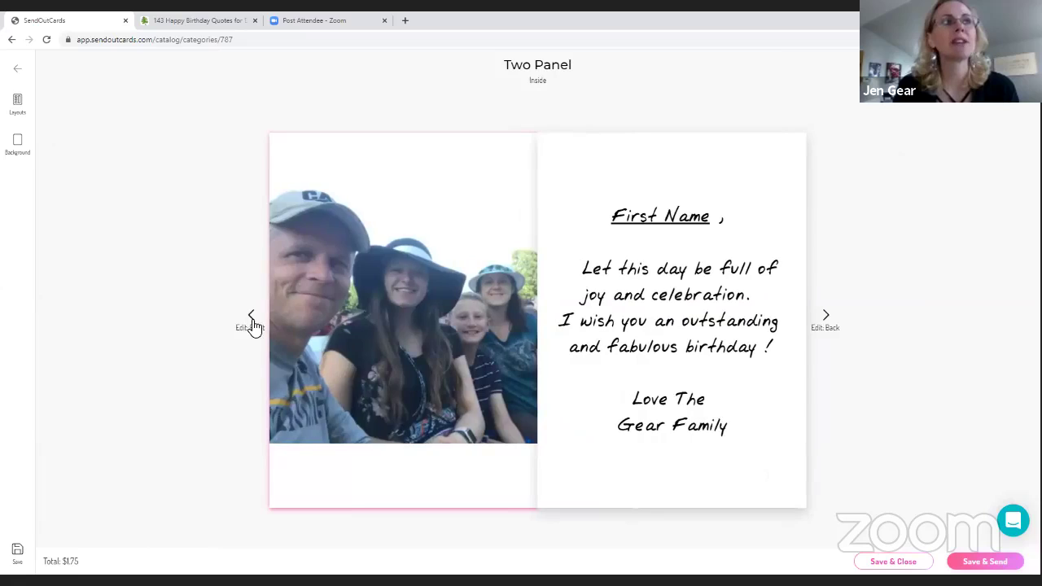
pyautogui.click(253, 322)
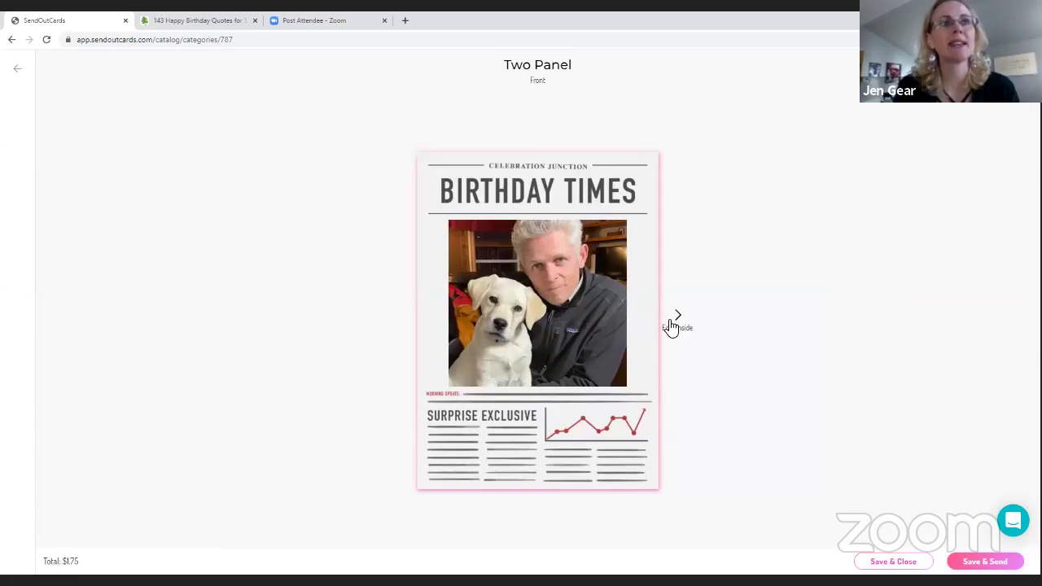
pyautogui.click(675, 321)
pyautogui.click(824, 325)
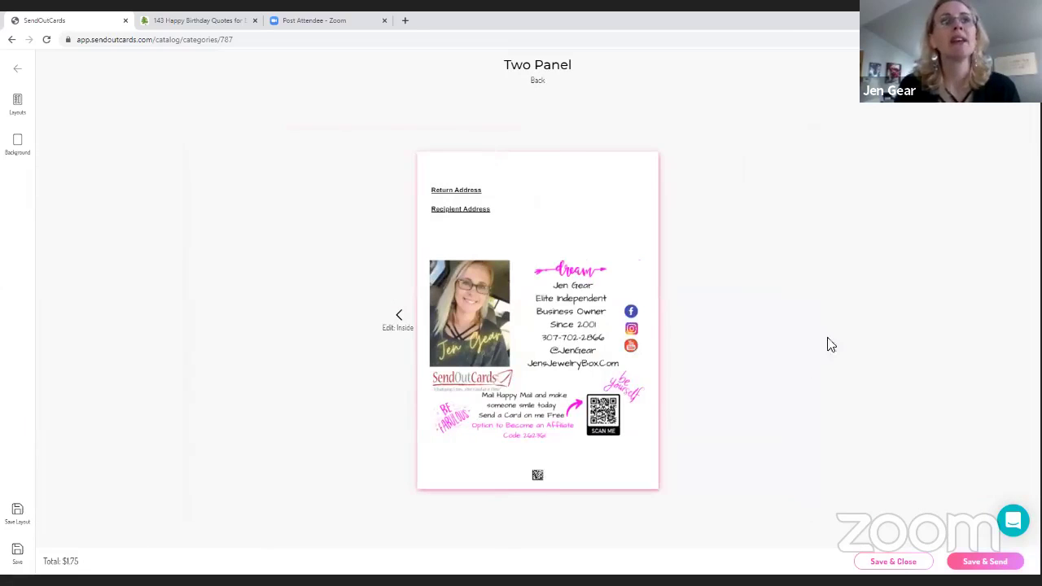
pyautogui.click(979, 558)
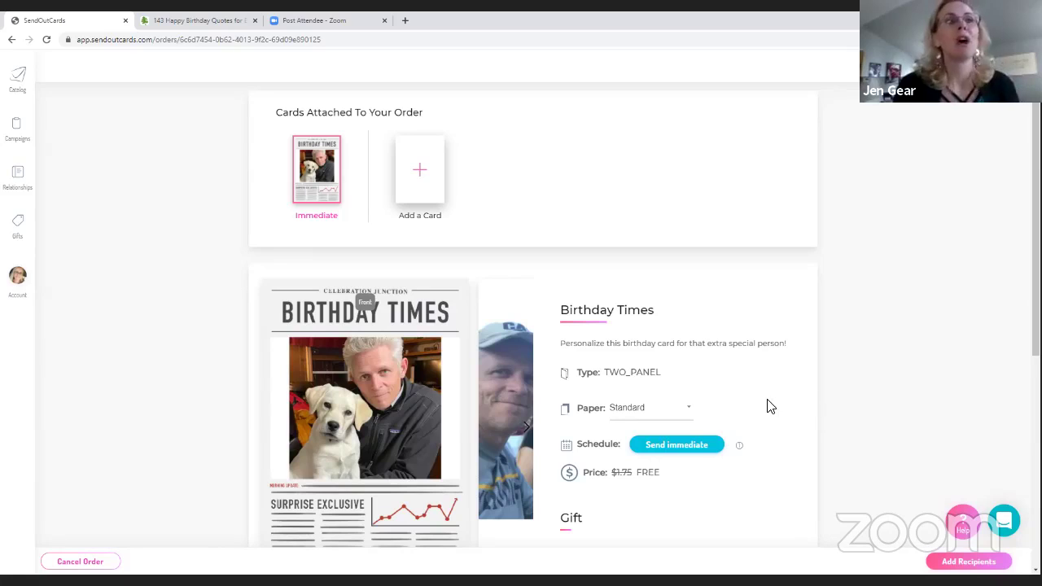
# Review the order's card, schedule and return address, then choose Add Gift
pyautogui.scroll(-1, 767, 408)
pyautogui.scroll(-1, 740, 412)
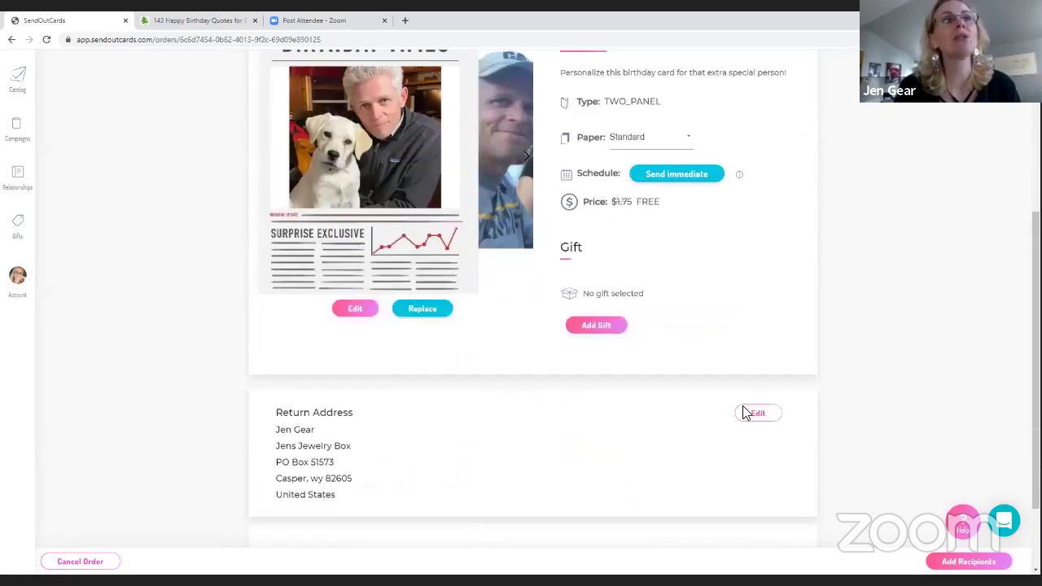
pyautogui.scroll(2, 709, 431)
pyautogui.scroll(-1, 716, 429)
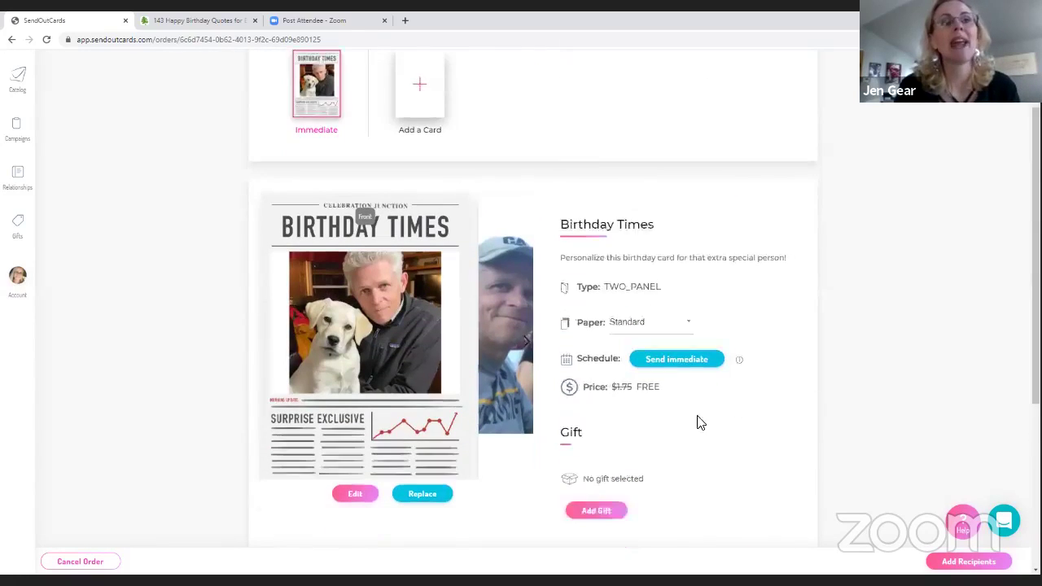
pyautogui.click(601, 441)
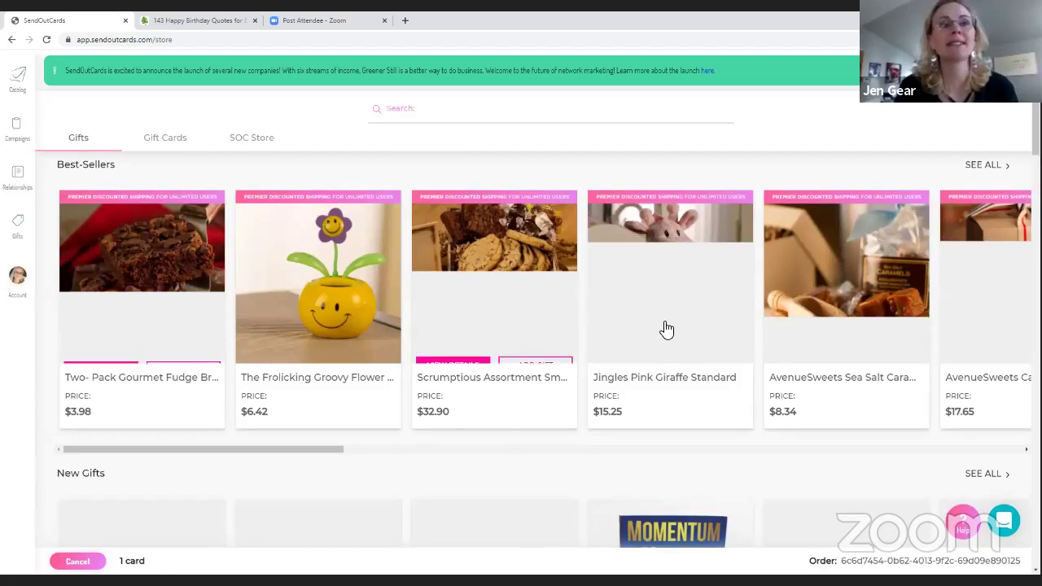
pyautogui.scroll(-8, 659, 323)
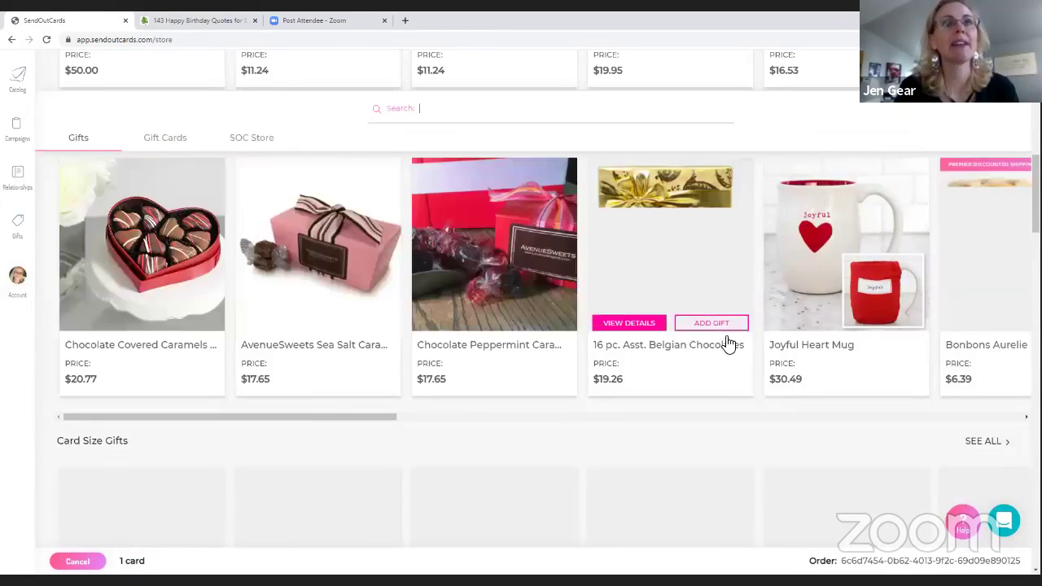
pyautogui.scroll(-4, 700, 335)
pyautogui.scroll(-4, 697, 334)
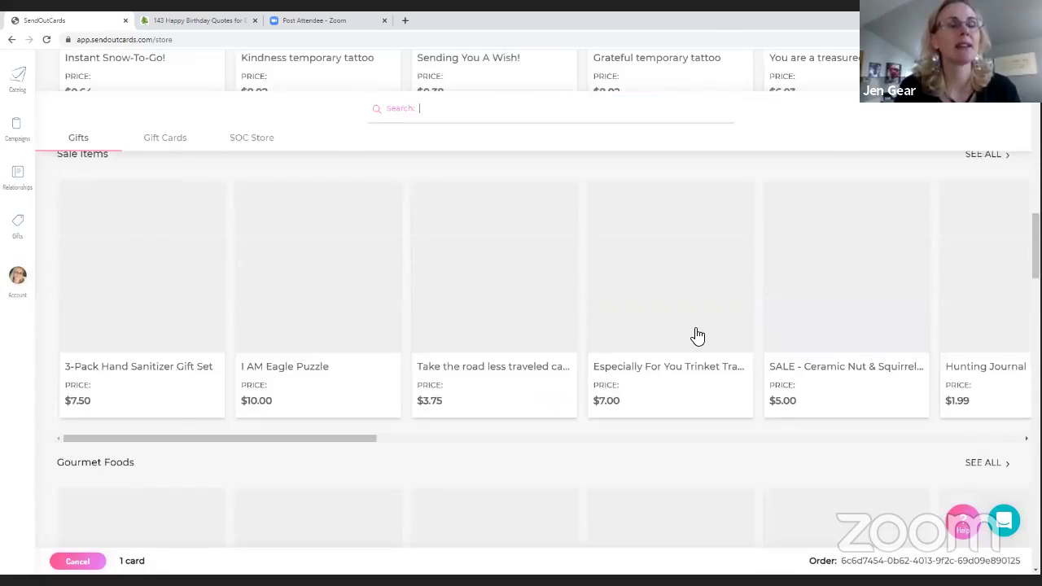
pyautogui.scroll(-8, 699, 335)
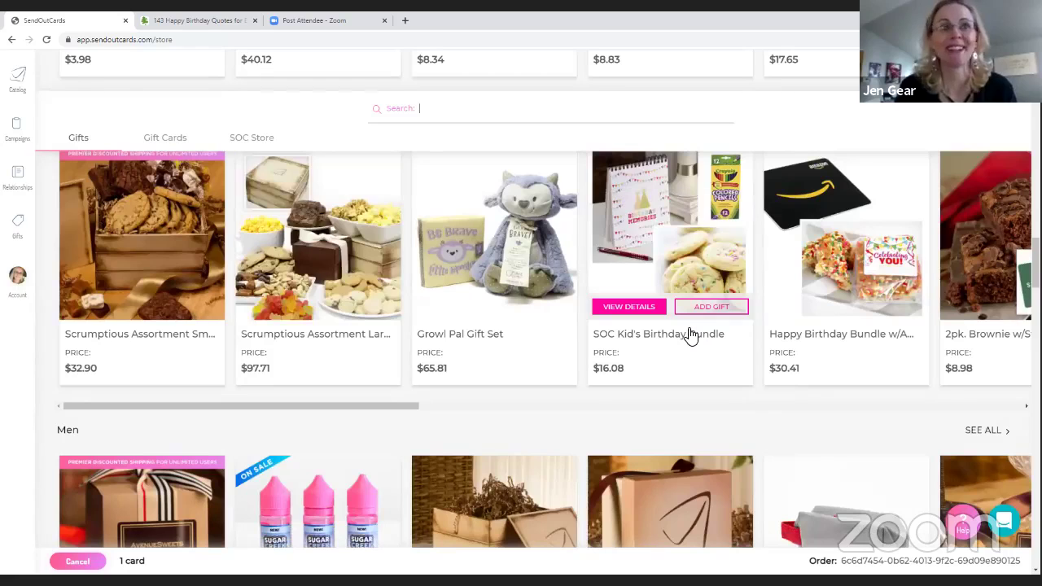
pyautogui.scroll(-3, 690, 335)
pyautogui.moveTo(690, 336)
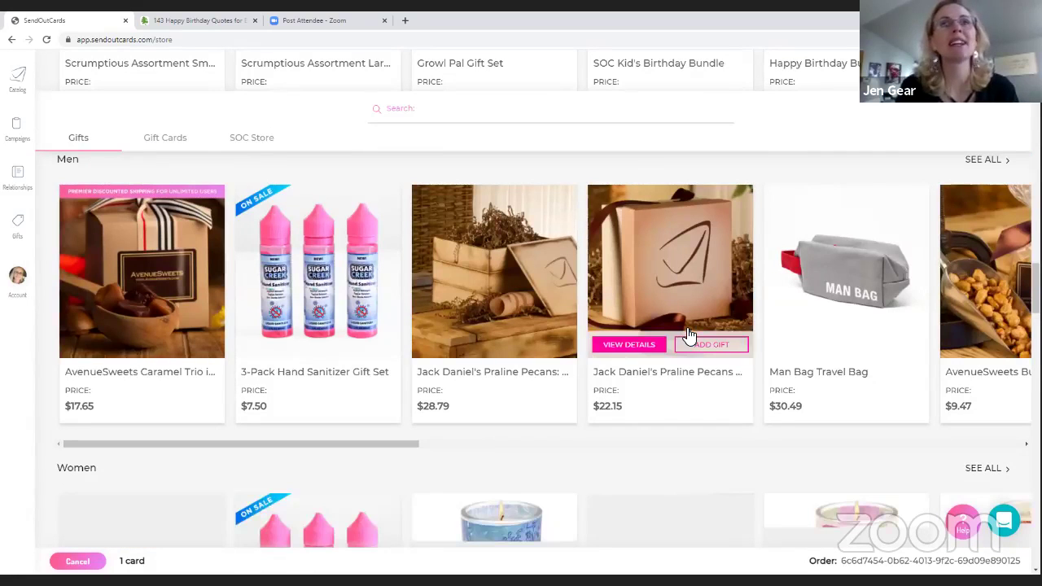
pyautogui.scroll(-3, 690, 336)
pyautogui.scroll(-1, 690, 335)
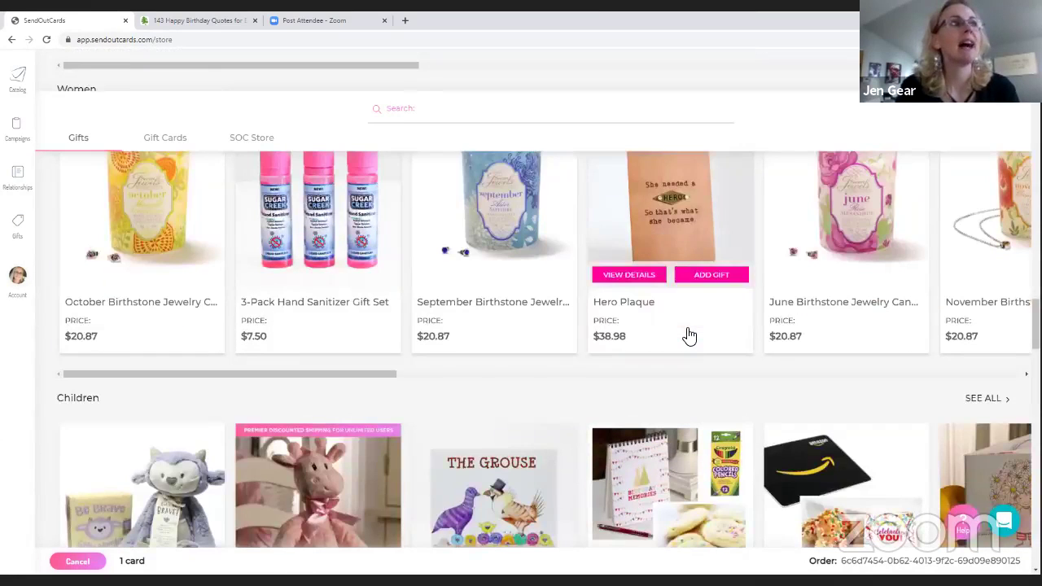
pyautogui.scroll(-5, 690, 336)
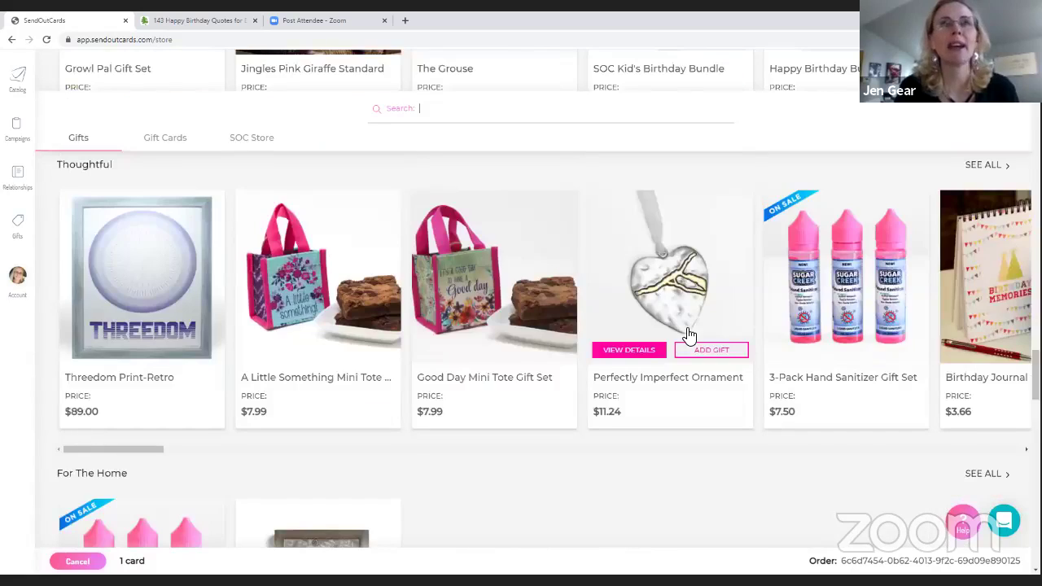
pyautogui.scroll(-1, 688, 335)
pyautogui.scroll(-3, 689, 334)
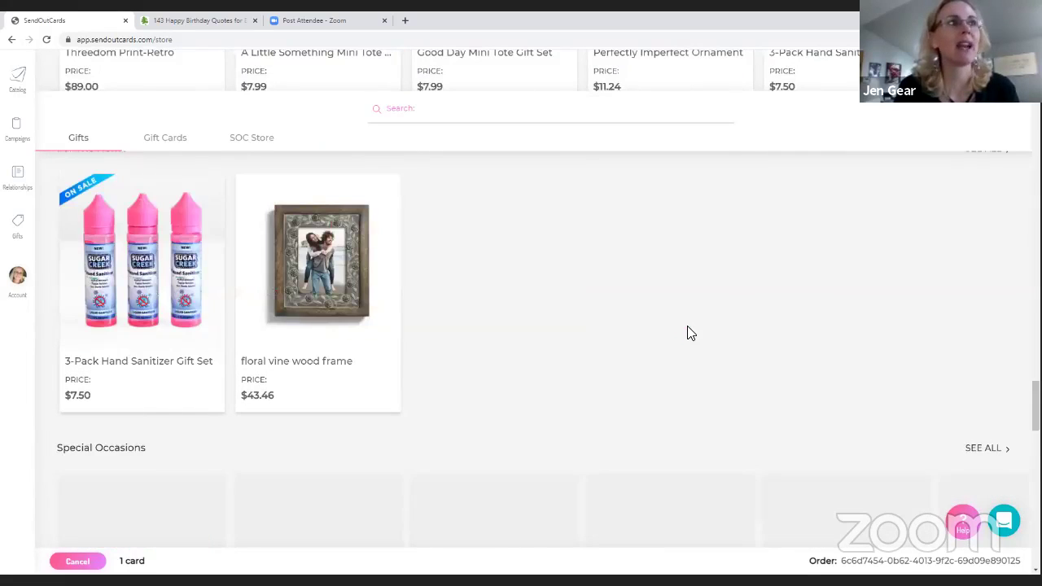
pyautogui.scroll(-3, 690, 333)
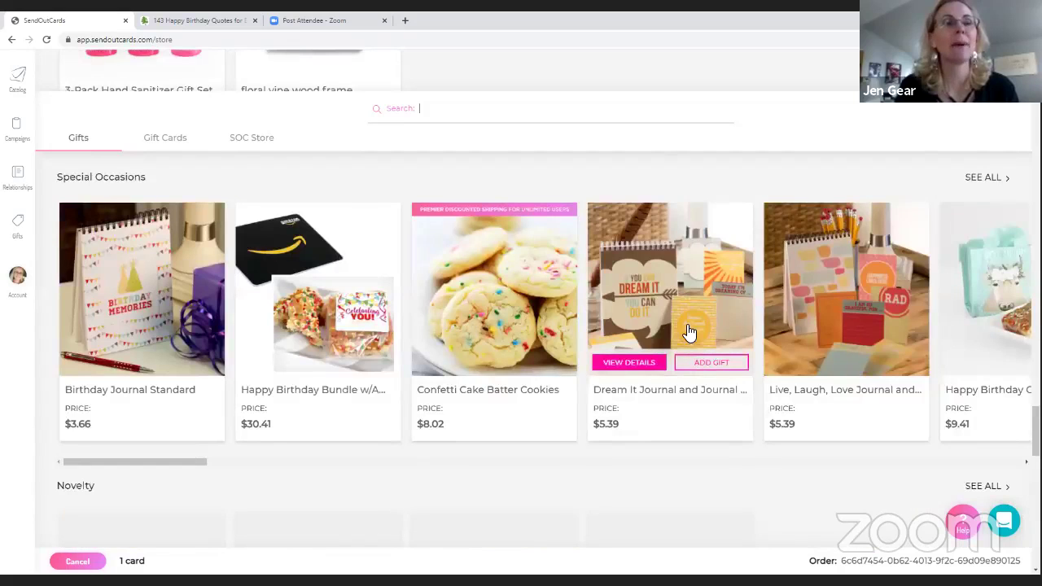
pyautogui.scroll(-3, 688, 332)
pyautogui.scroll(-1, 624, 333)
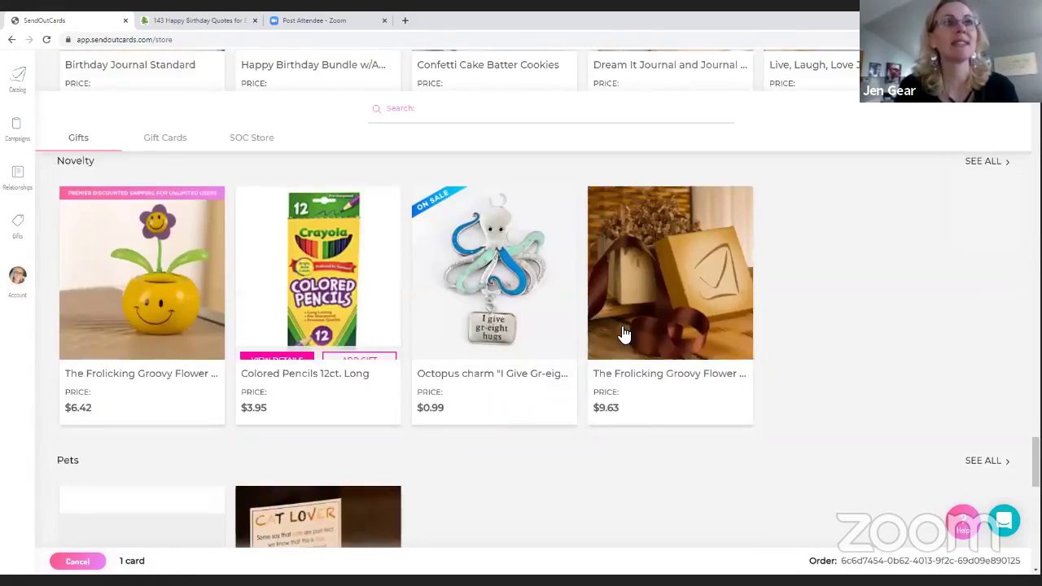
pyautogui.moveTo(622, 333)
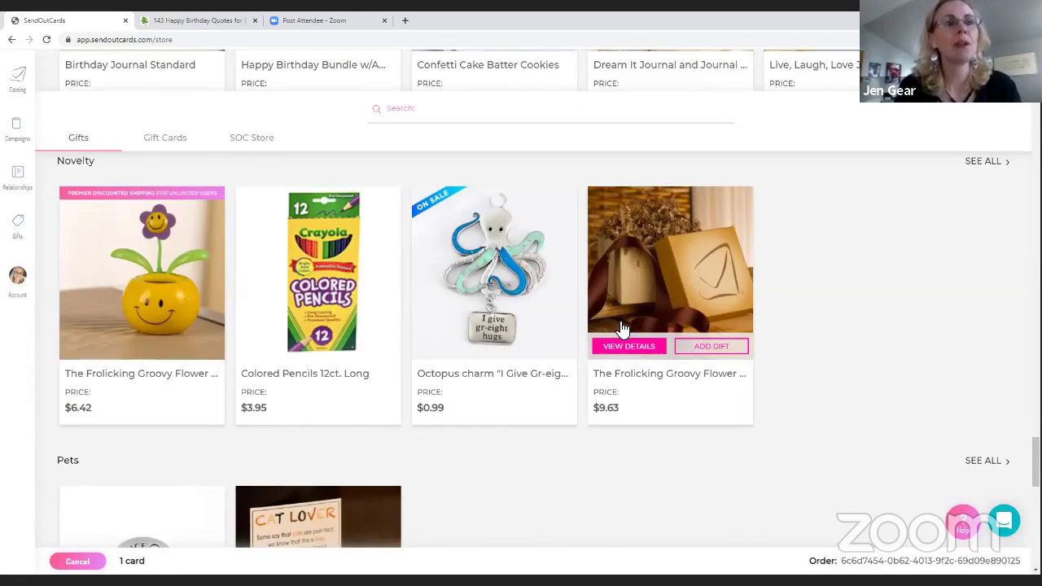
pyautogui.scroll(-3, 621, 326)
pyautogui.scroll(-3, 621, 328)
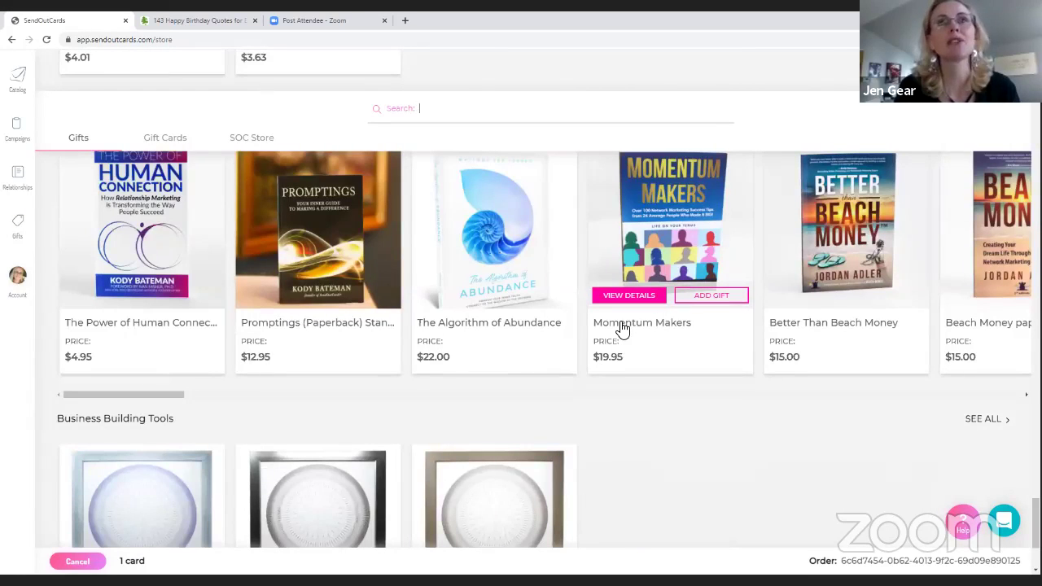
pyautogui.scroll(10, 623, 329)
pyautogui.scroll(10, 621, 328)
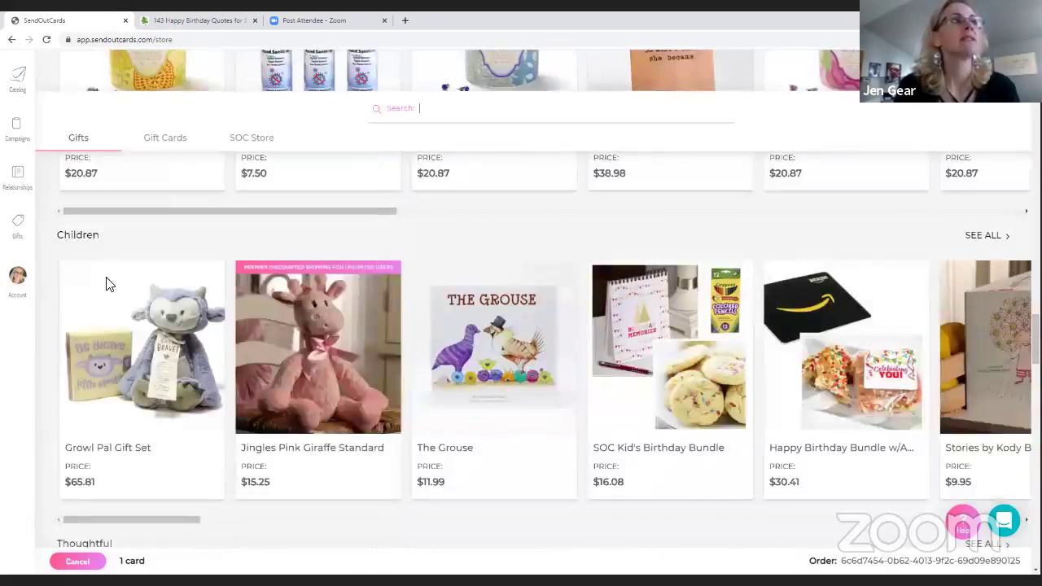
# Go back from the gift store to the Birthday Times order page and scroll to Return Address and Recipients
pyautogui.click(11, 40)
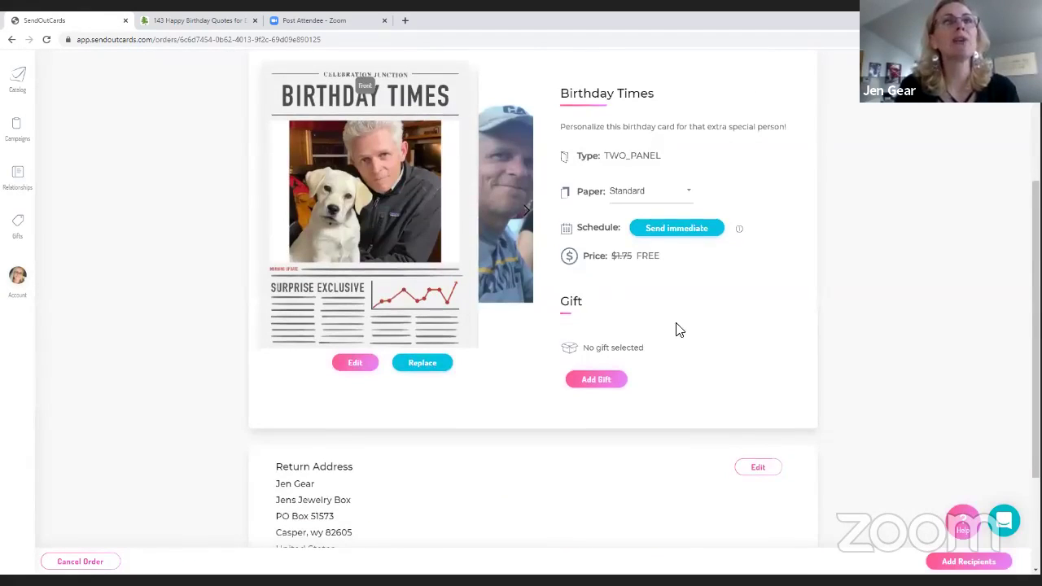
pyautogui.scroll(1, 639, 379)
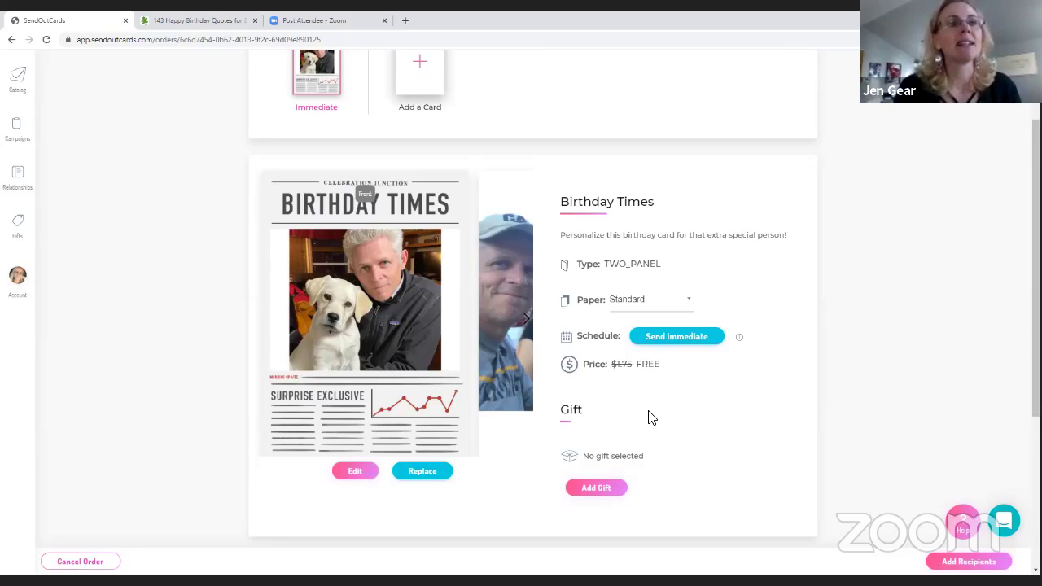
pyautogui.scroll(-3, 658, 342)
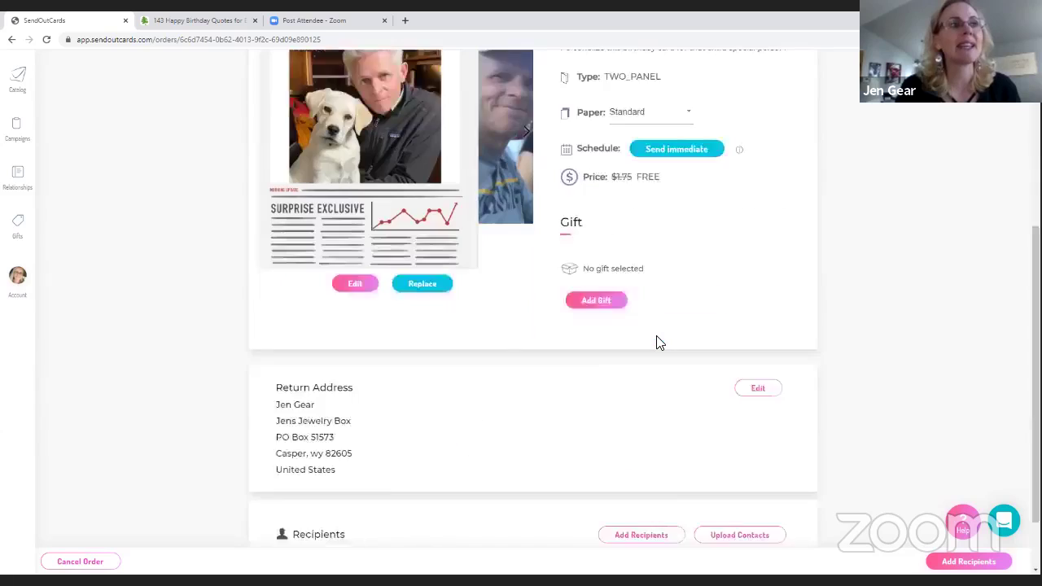
# Search contacts by the recipient's first name and add the matching contact as the recipient
pyautogui.click(994, 561)
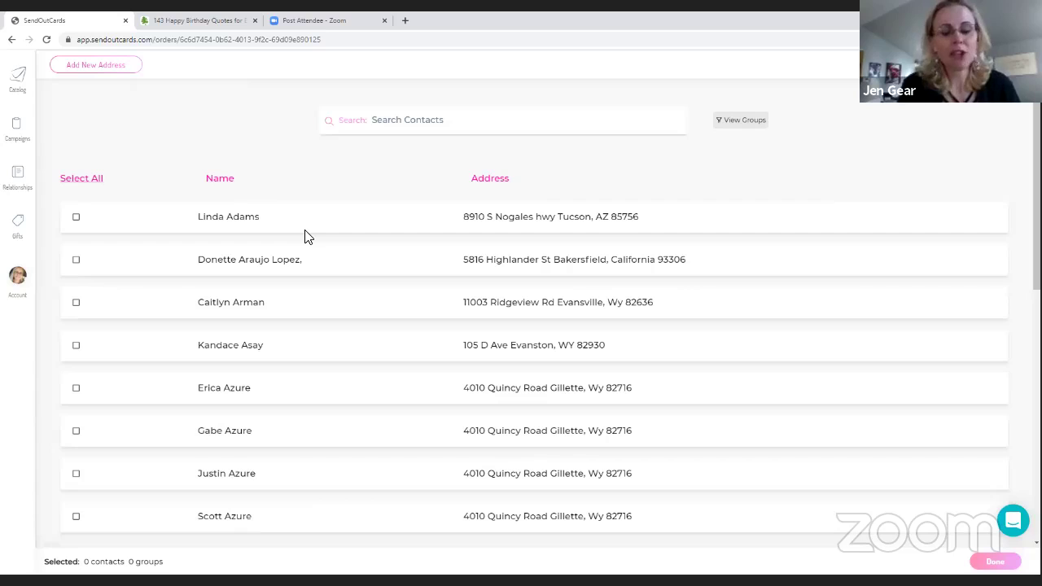
pyautogui.write('john')
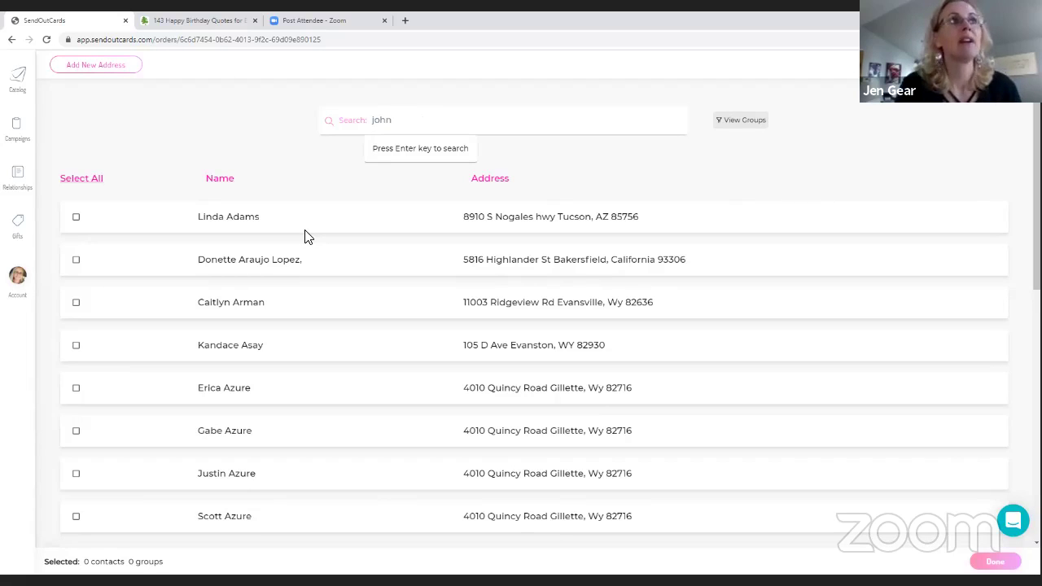
pyautogui.press('Return')
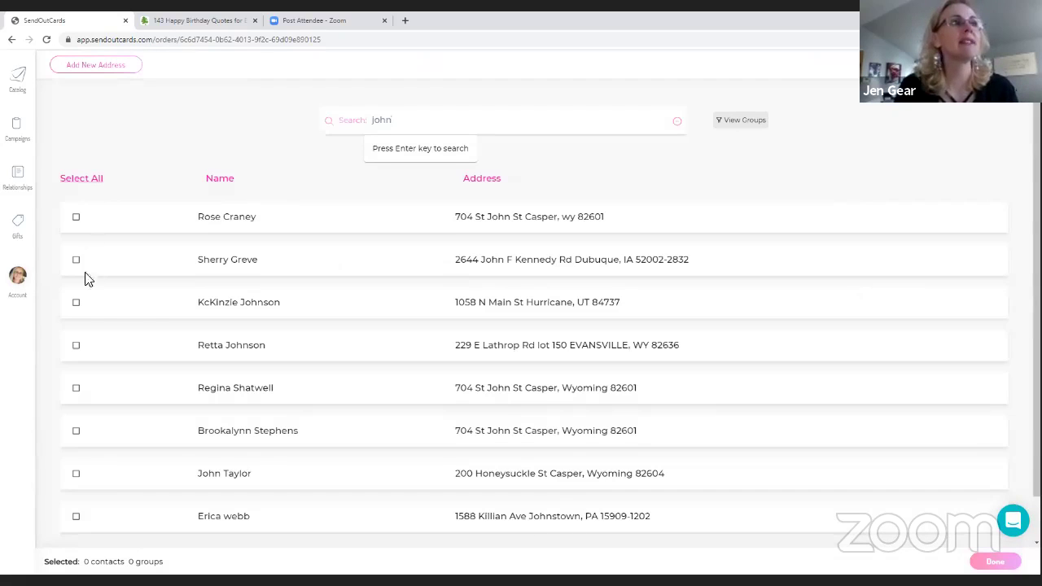
pyautogui.click(76, 474)
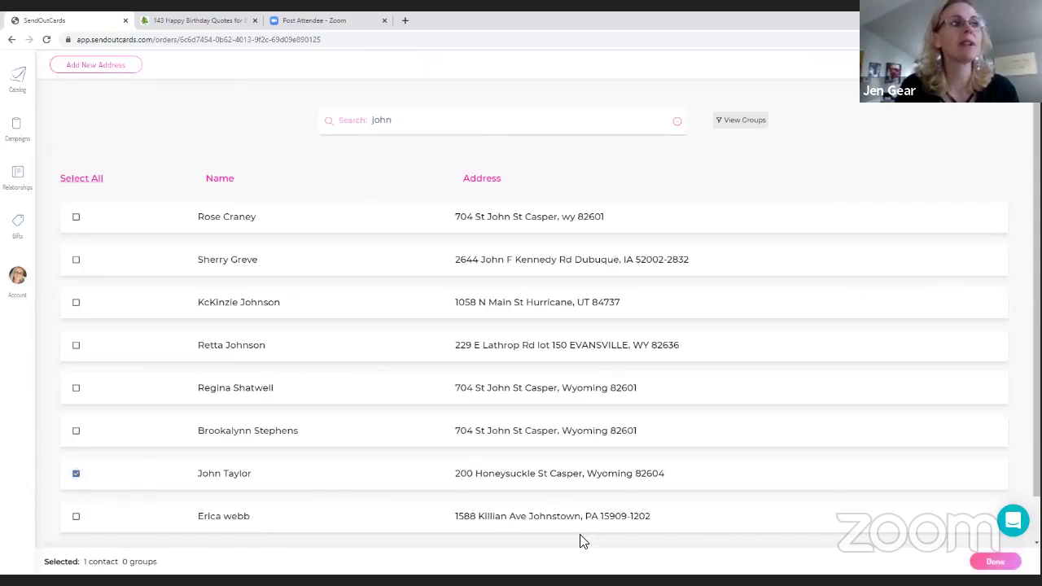
pyautogui.click(996, 561)
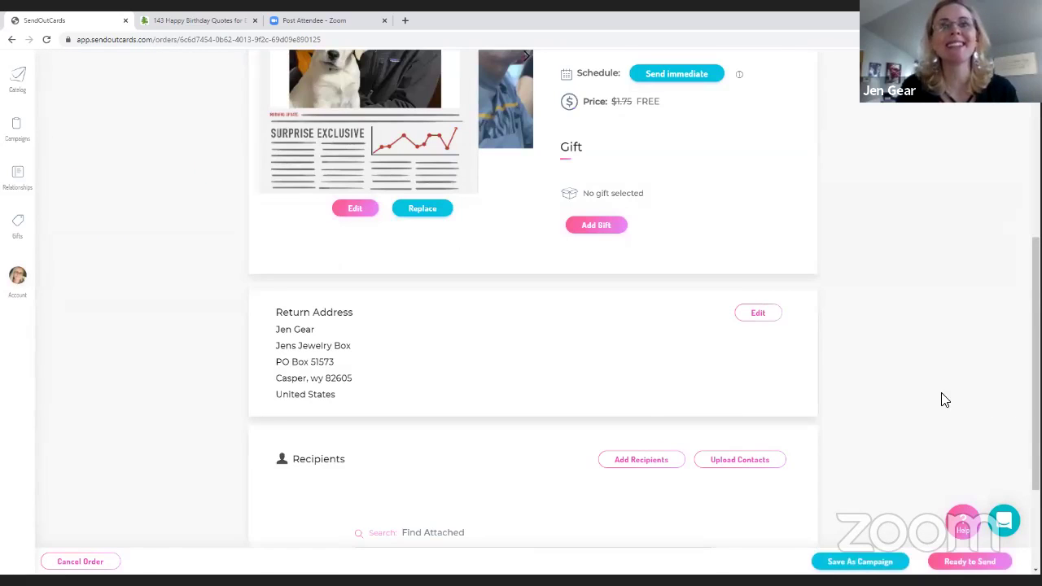
# Review the order and bring up the checkout summary showing free shipping and a FREE total
pyautogui.scroll(-2, 855, 456)
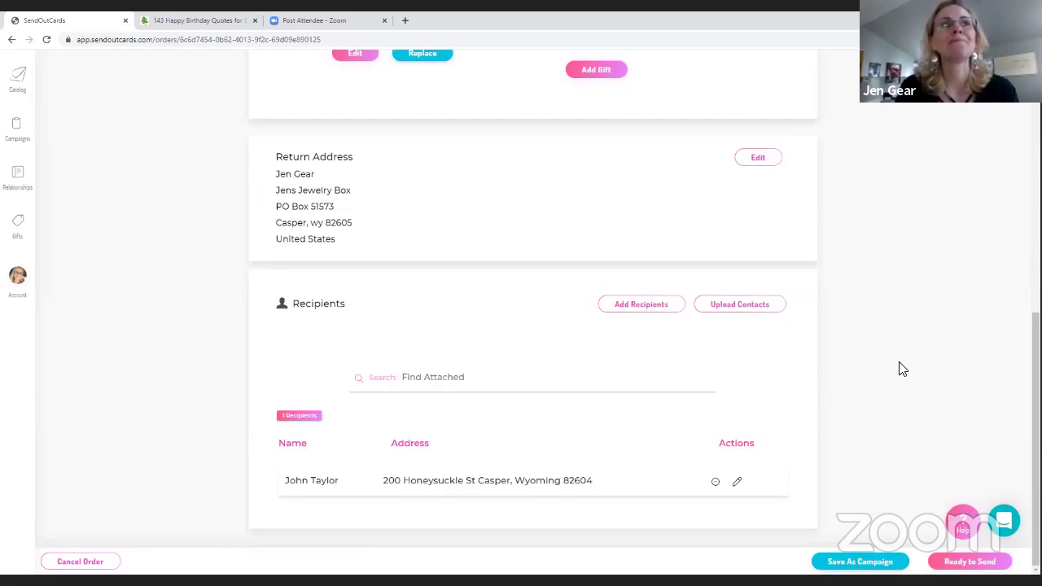
pyautogui.scroll(5, 901, 369)
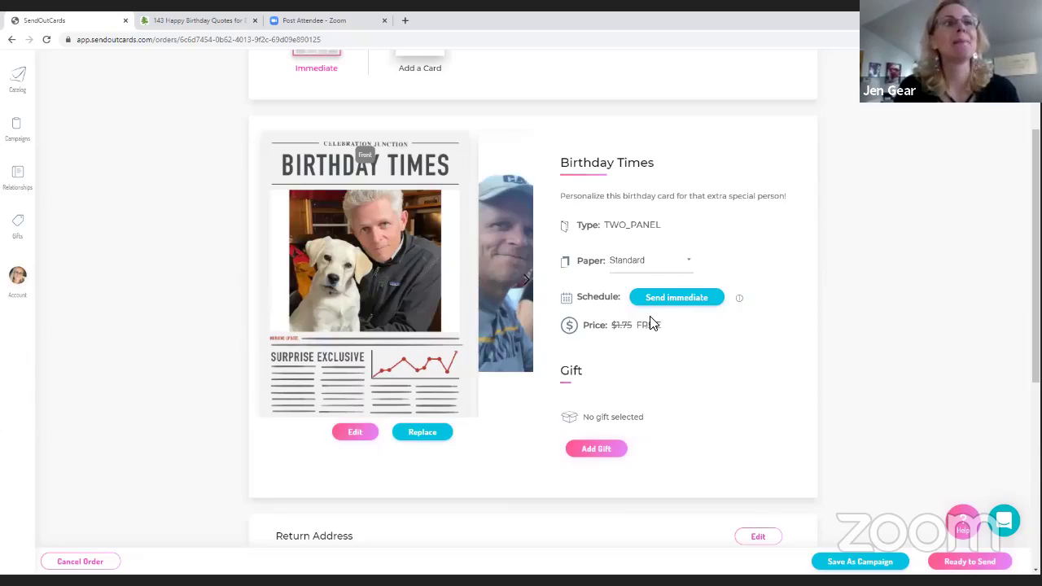
pyautogui.scroll(-3, 901, 412)
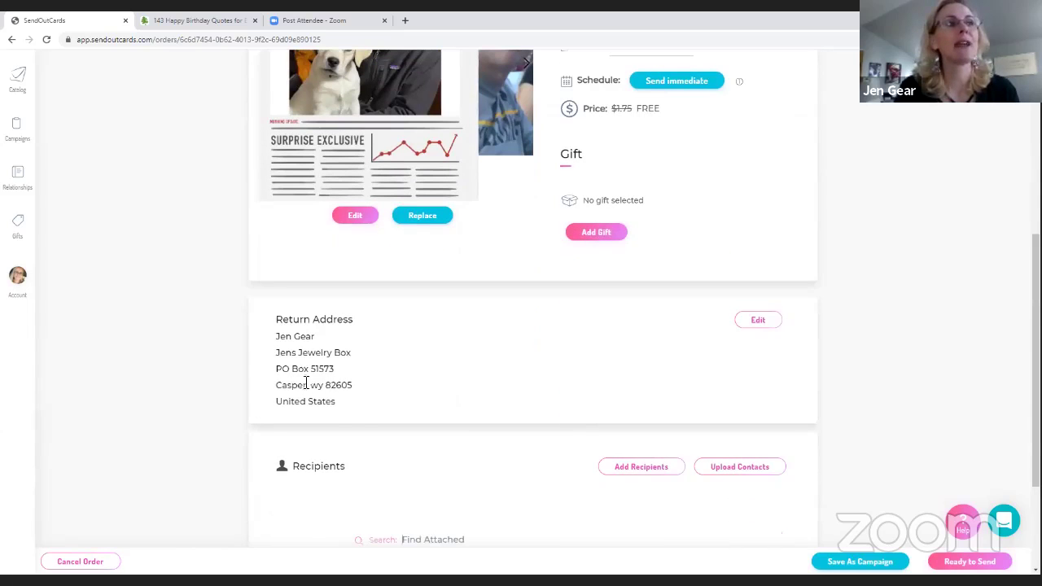
pyautogui.click(934, 565)
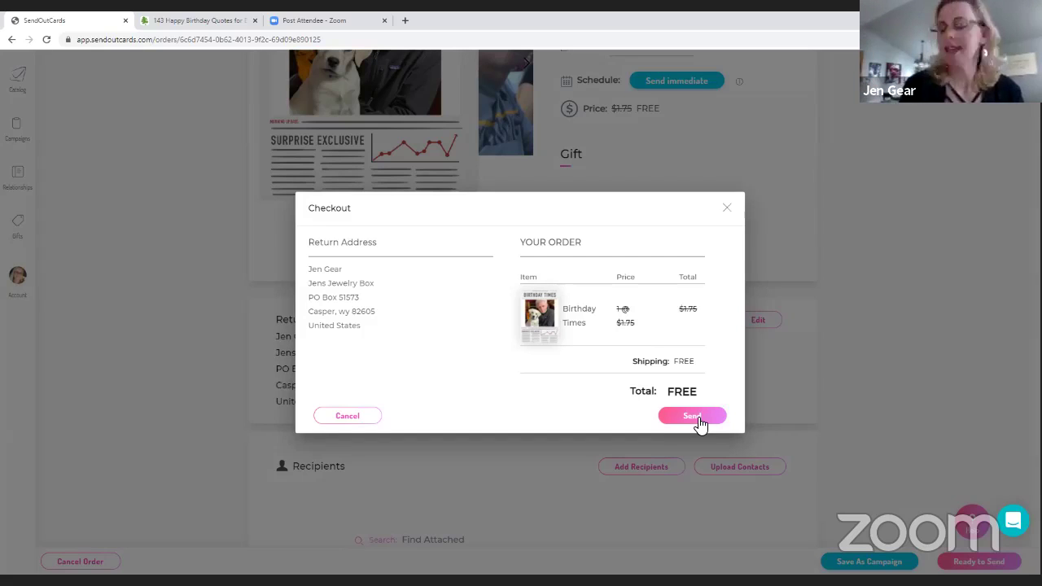
# Send the card, close the Congratulations dialog, and go to the Relationships contact list
pyautogui.click(697, 417)
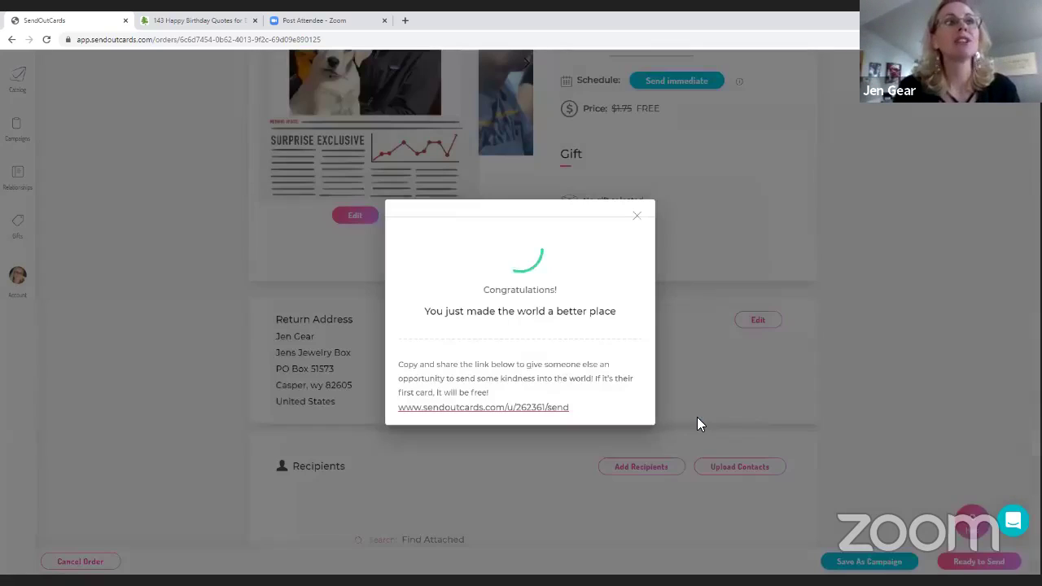
pyautogui.click(637, 216)
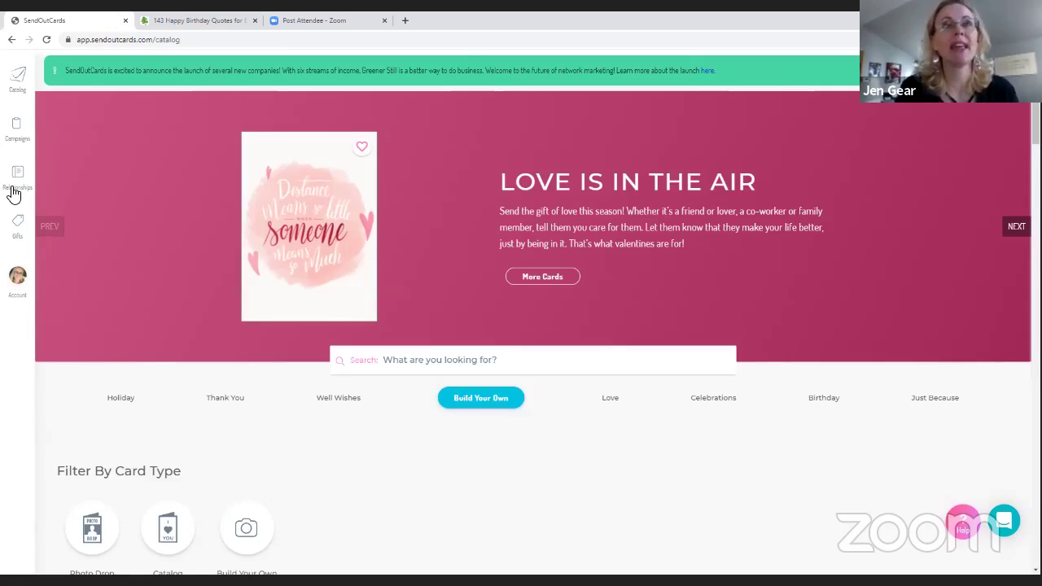
pyautogui.click(13, 194)
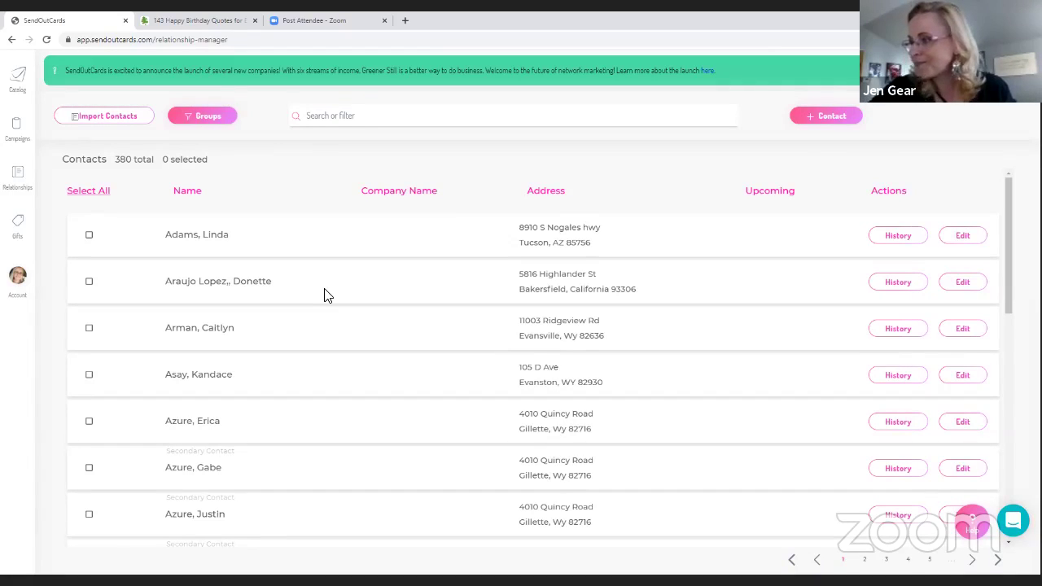
# Filter contacts by the recipient's first name and view their card history showing the pending card
pyautogui.click(342, 116)
pyautogui.write('john')
pyautogui.press('Return')
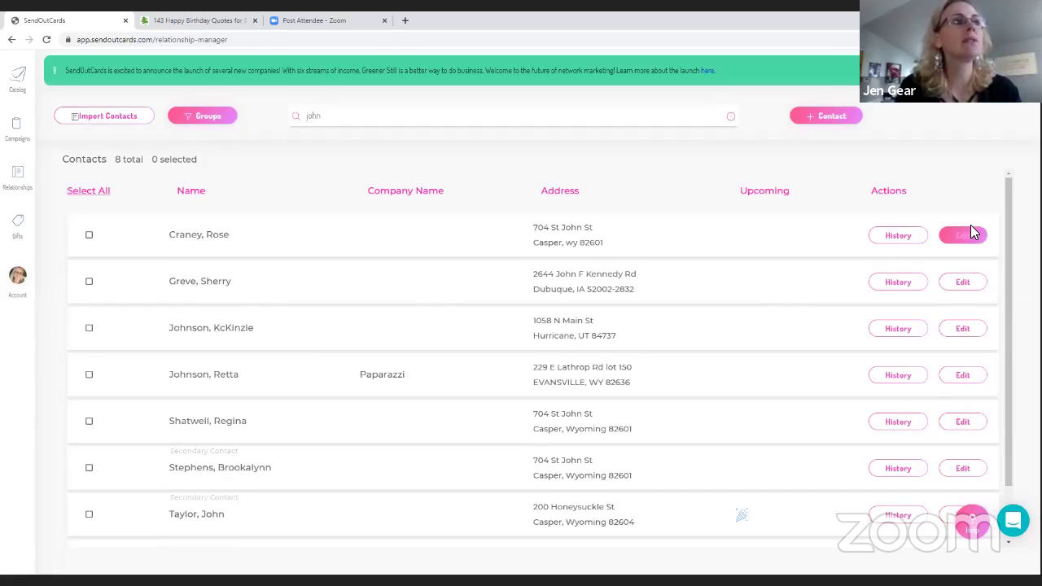
pyautogui.click(898, 515)
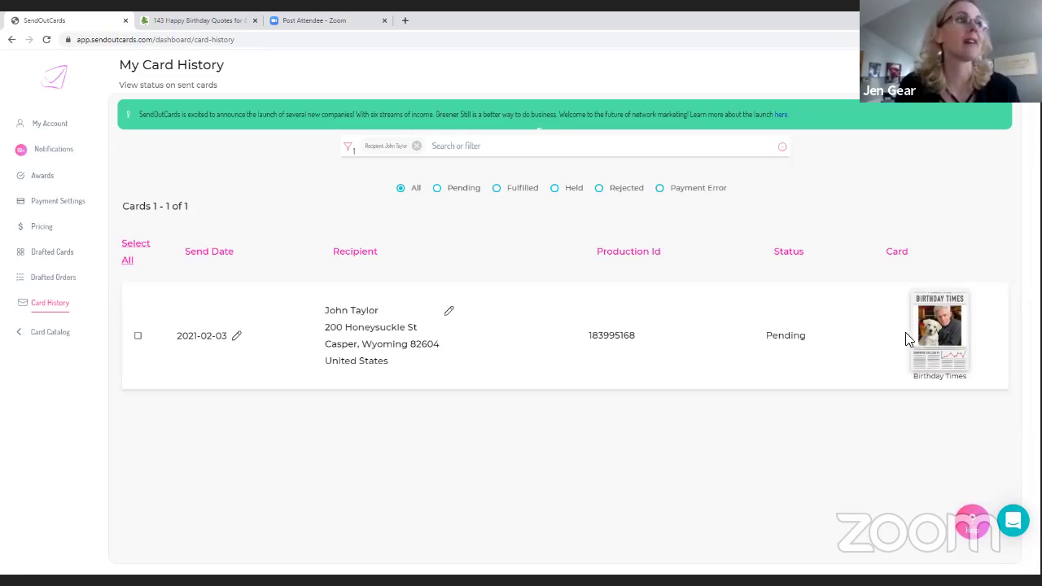
# Leave the card history for the catalog and open the Account Info page
pyautogui.click(54, 84)
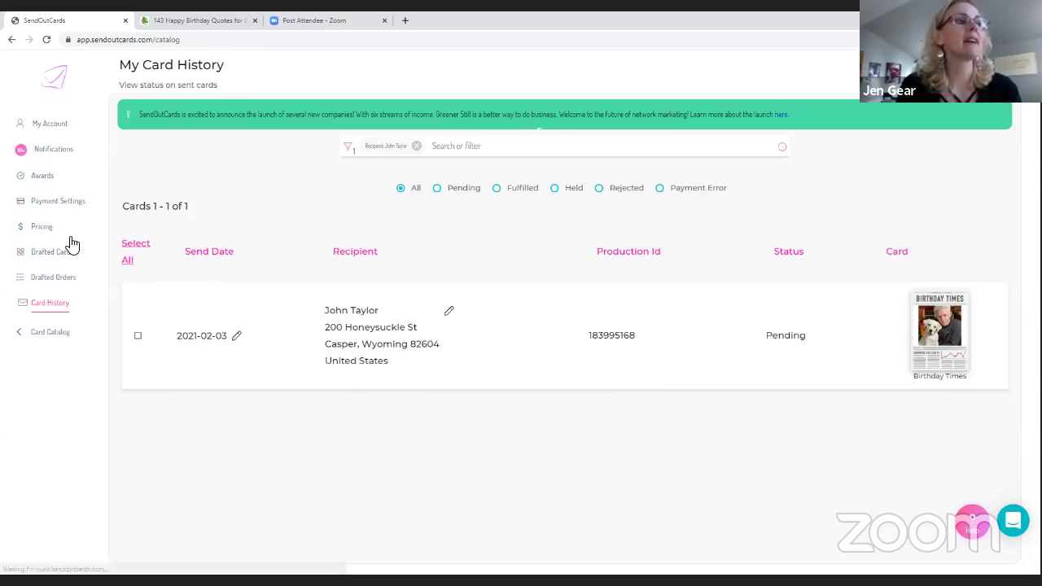
pyautogui.click(21, 278)
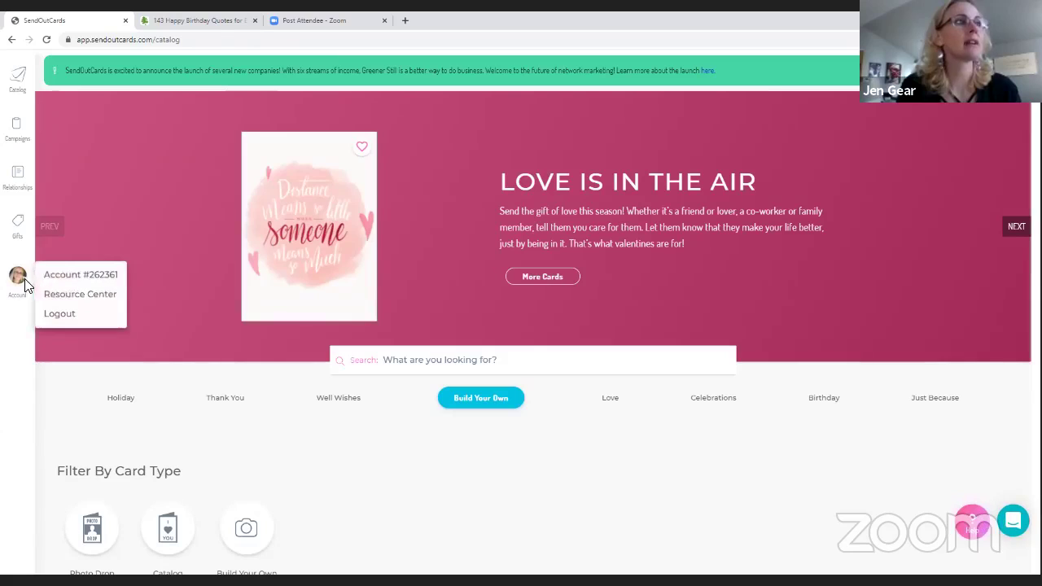
pyautogui.click(61, 273)
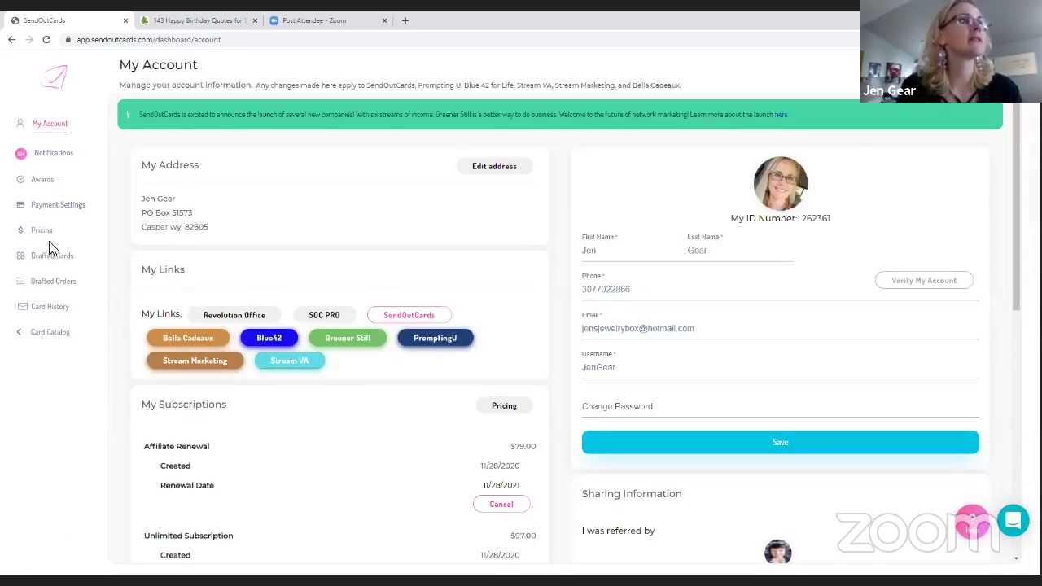
# Scroll through the full sent-card history, then go back to the catalog
pyautogui.click(62, 307)
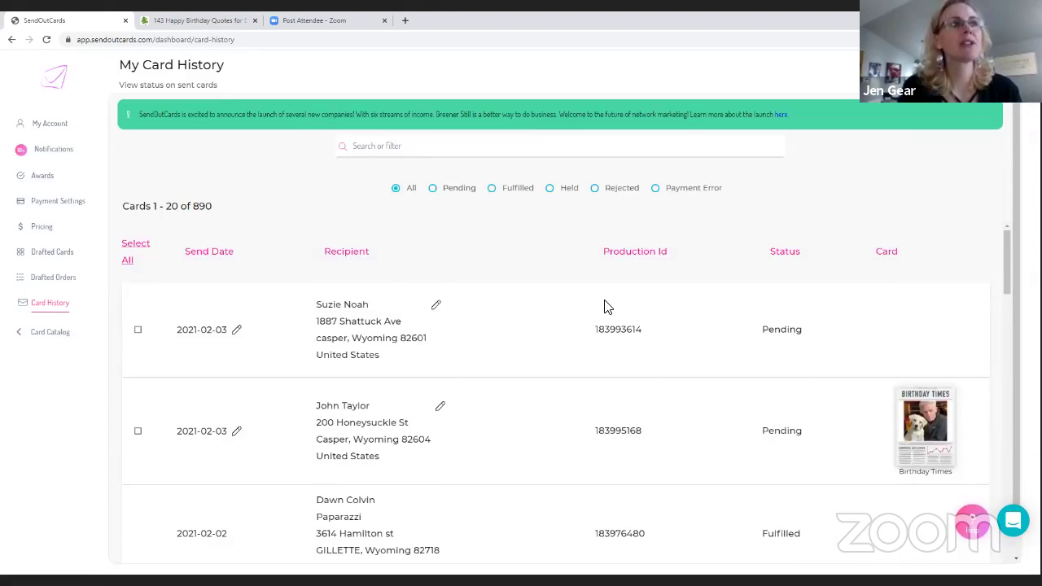
pyautogui.scroll(-5, 605, 308)
pyautogui.scroll(-5, 605, 307)
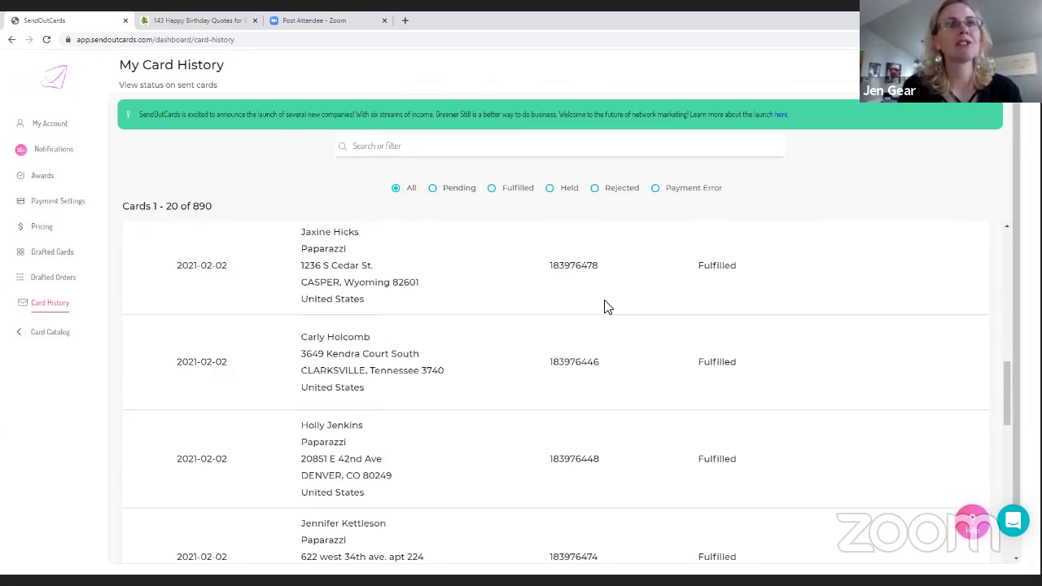
pyautogui.scroll(10, 606, 307)
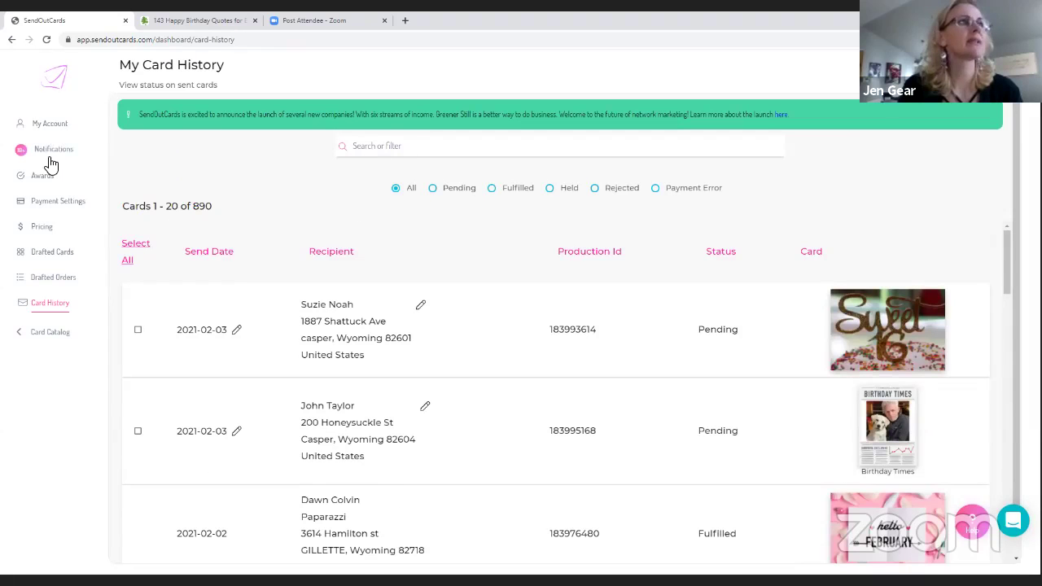
pyautogui.click(53, 78)
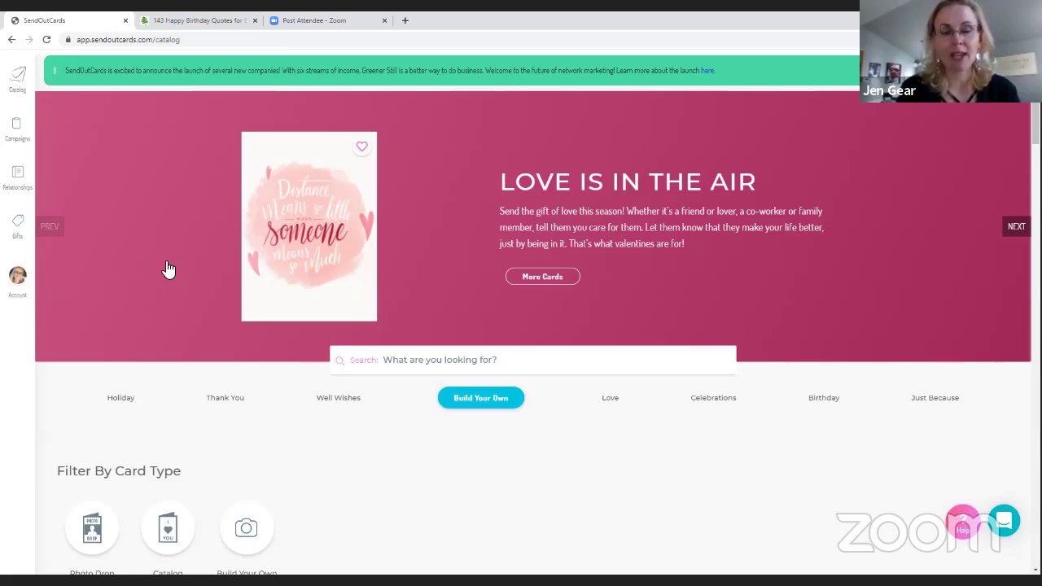
pyautogui.click(20, 173)
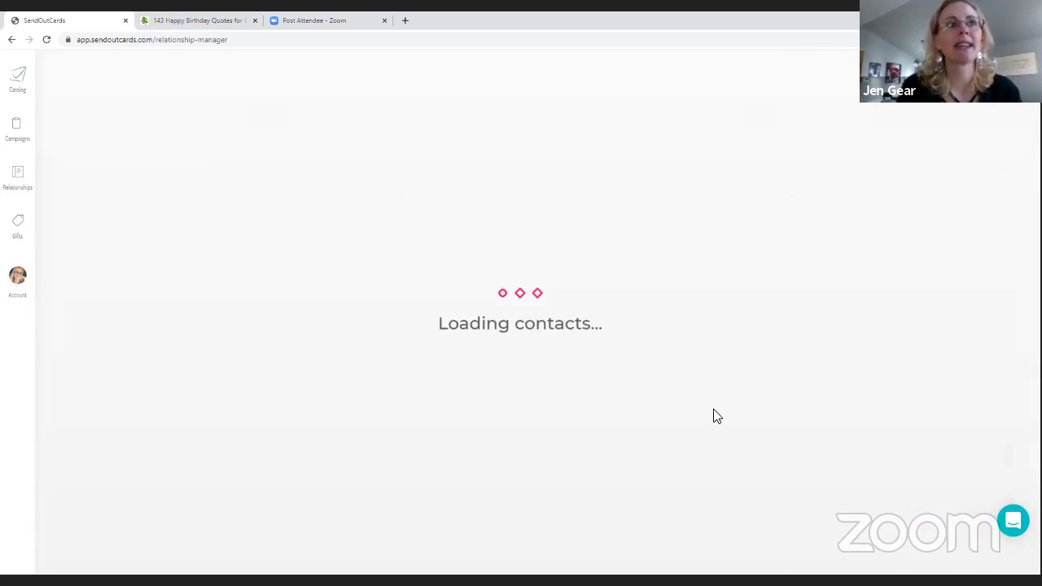
pyautogui.scroll(-4, 714, 410)
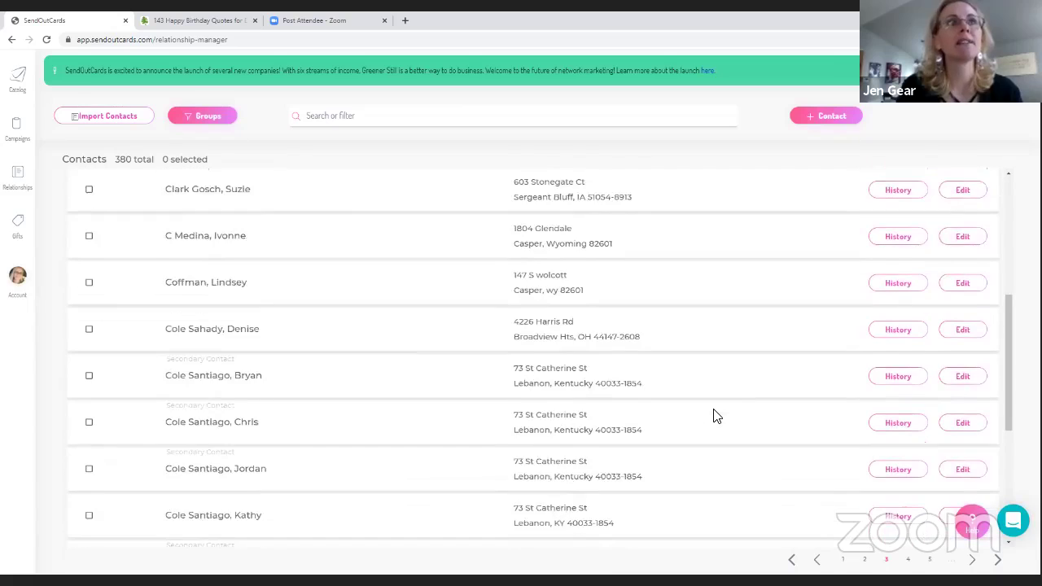
pyautogui.scroll(4, 716, 413)
pyautogui.scroll(-3, 749, 456)
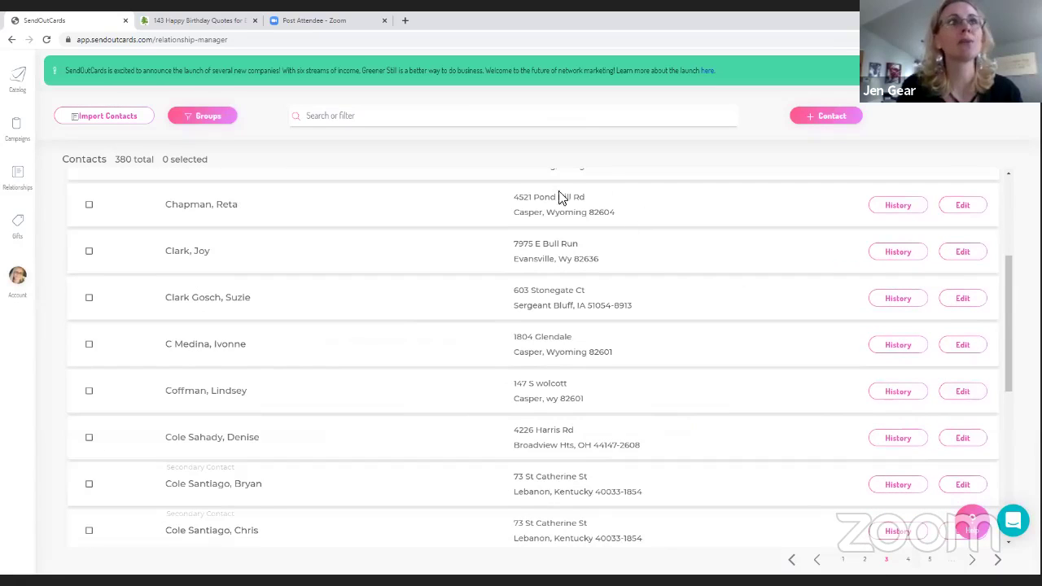
pyautogui.scroll(3, 558, 198)
pyautogui.click(355, 114)
pyautogui.write('jo')
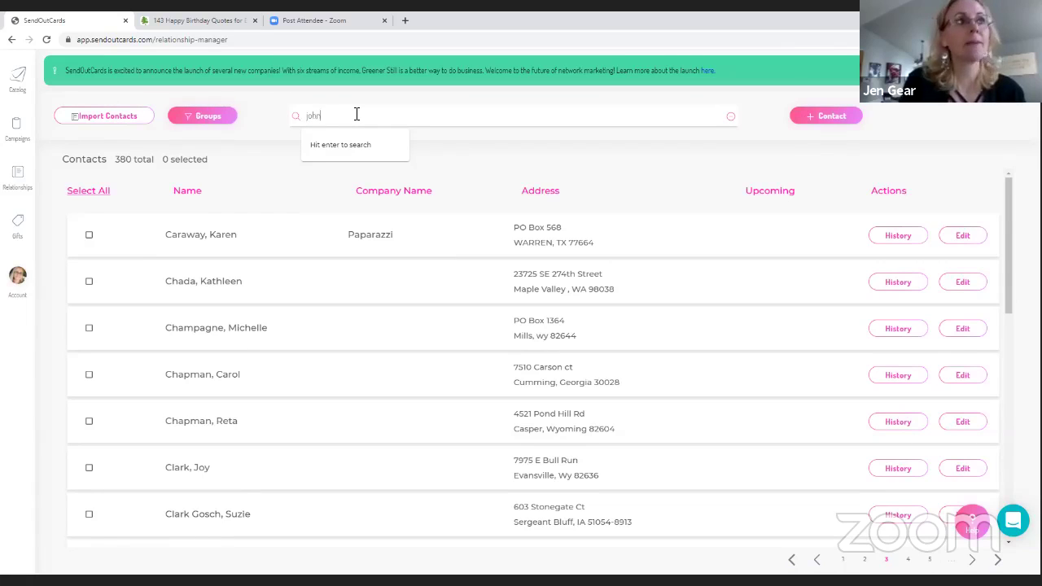
pyautogui.write('hn')
pyautogui.press('Return')
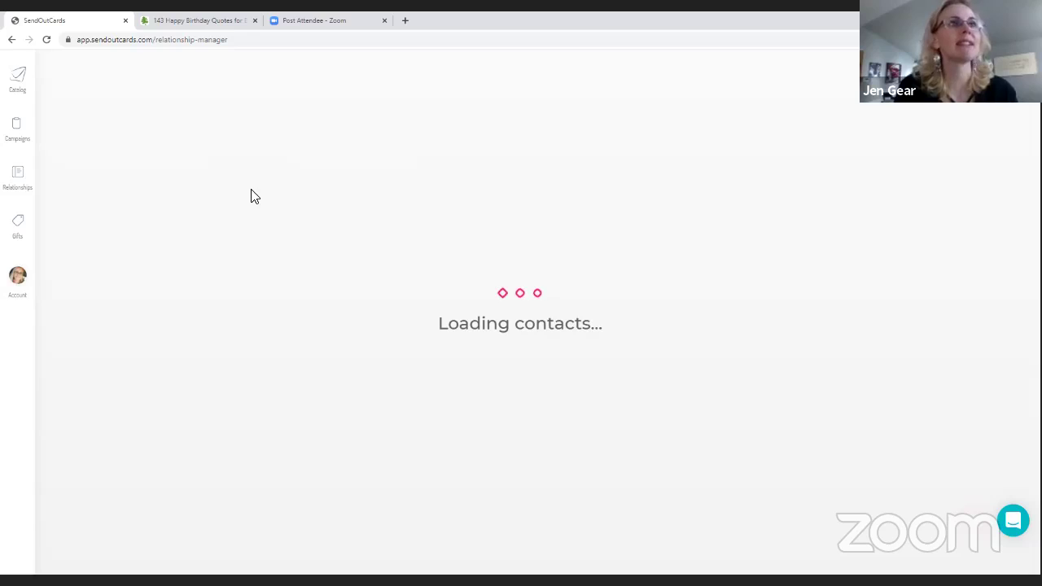
pyautogui.click(17, 87)
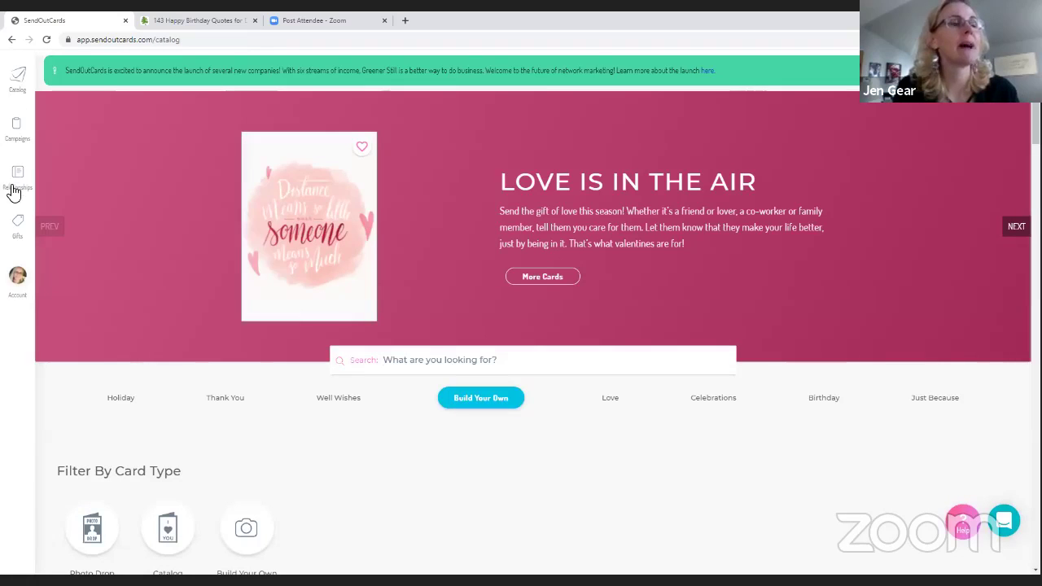
# Filter the Relationships contacts by anniversary dates from Feb 1 to Feb 28
pyautogui.click(15, 184)
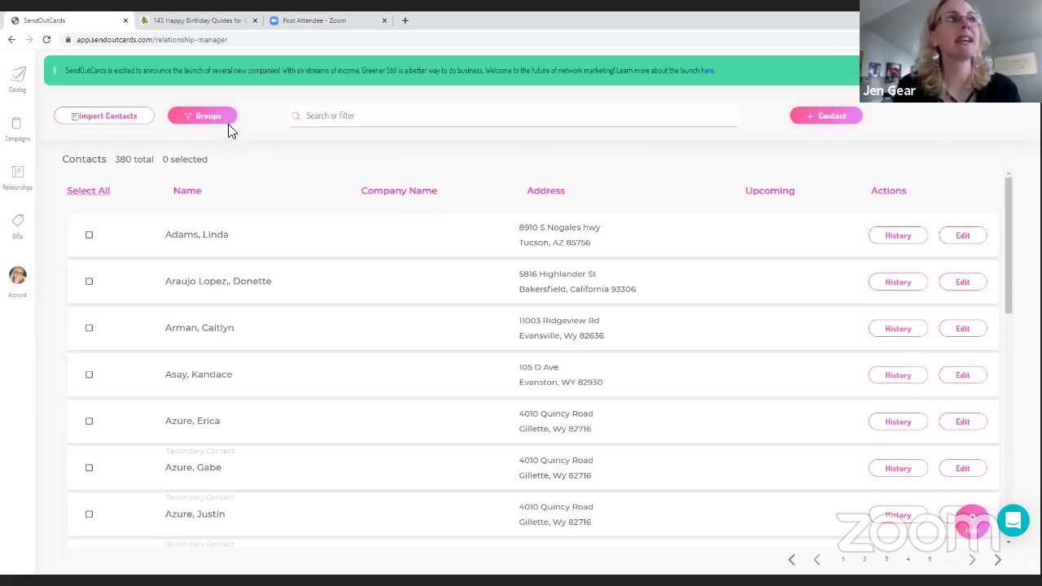
pyautogui.click(531, 111)
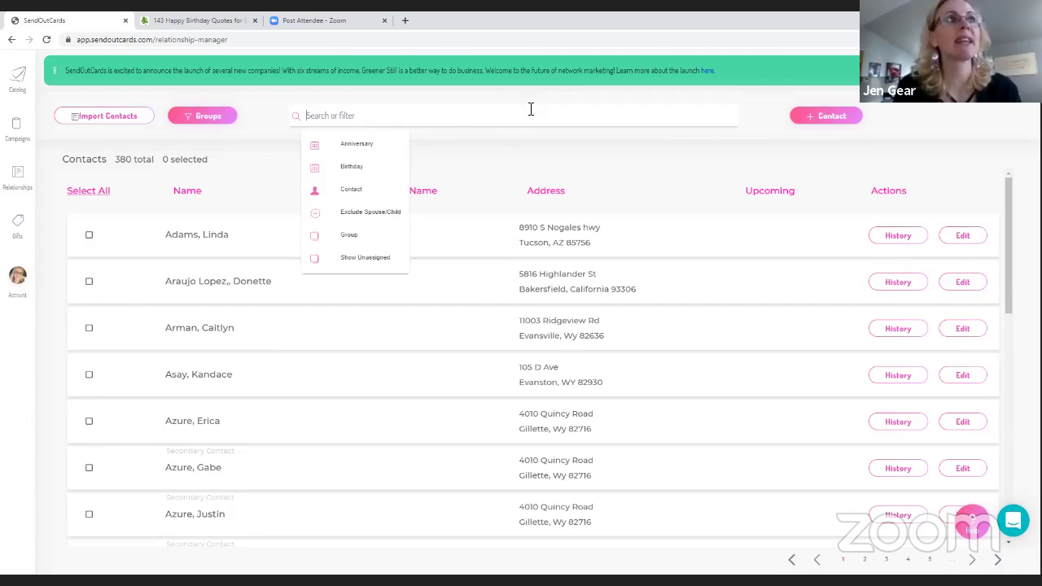
pyautogui.click(350, 144)
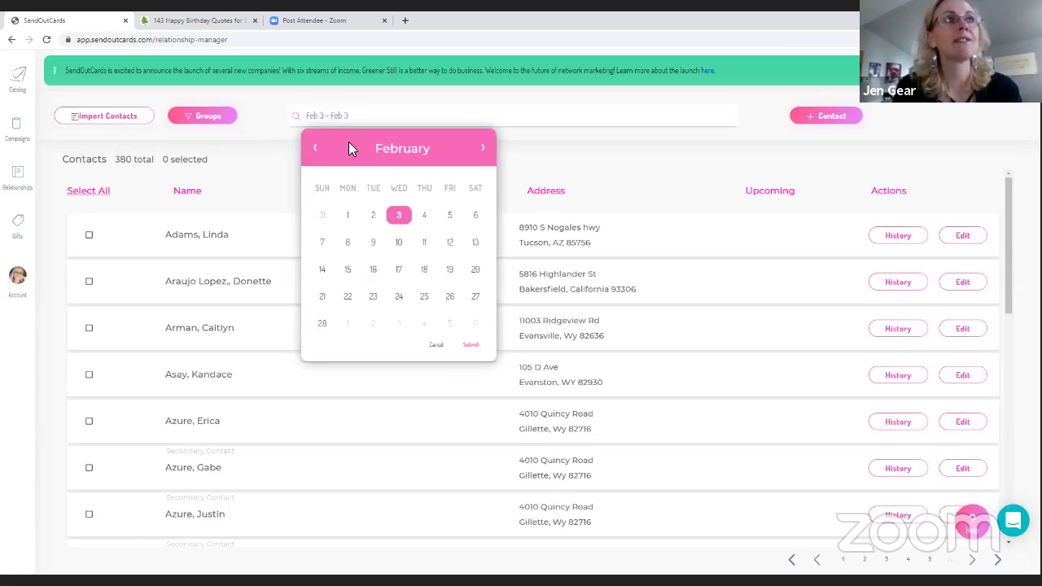
pyautogui.click(346, 217)
pyautogui.click(323, 324)
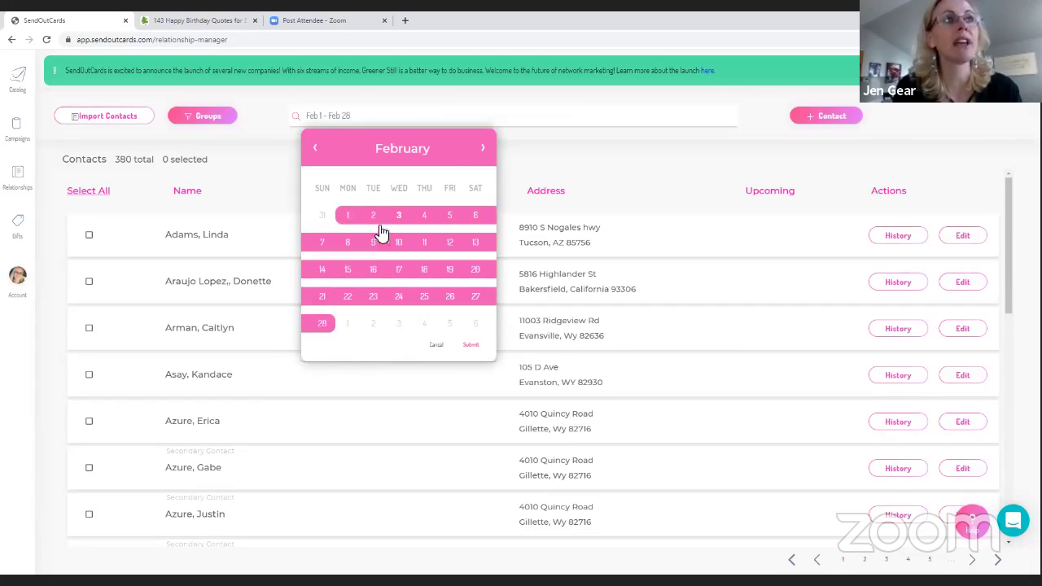
pyautogui.click(471, 345)
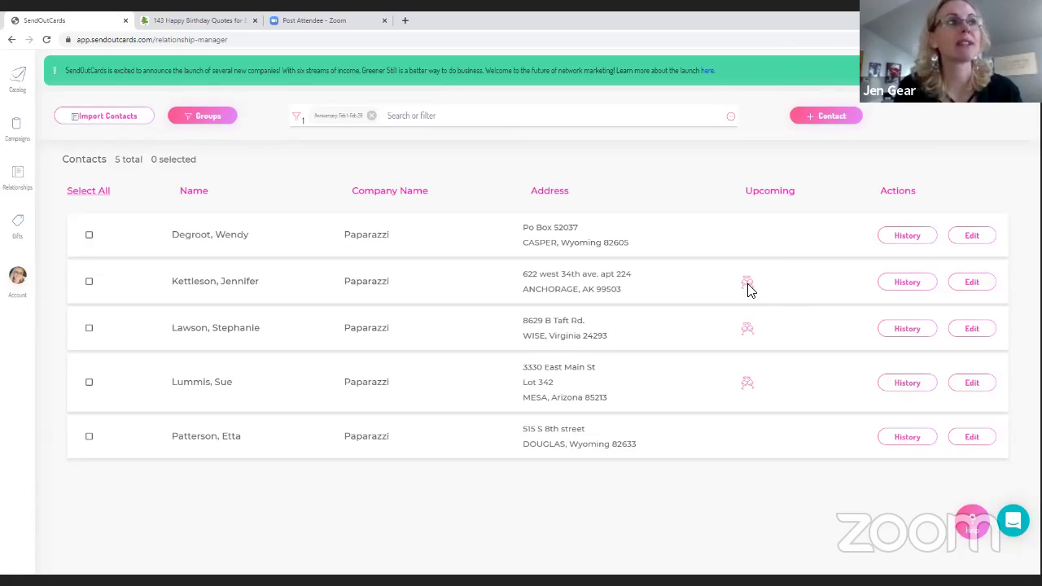
# Check one filtered contact's history showing two fulfilled cards, then return to the catalog
pyautogui.click(914, 286)
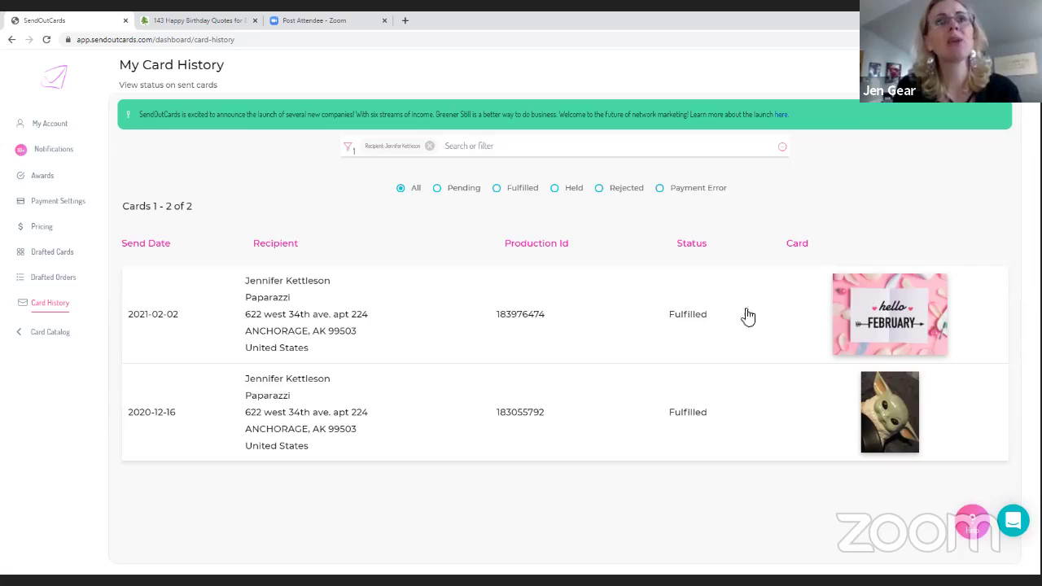
pyautogui.click(52, 88)
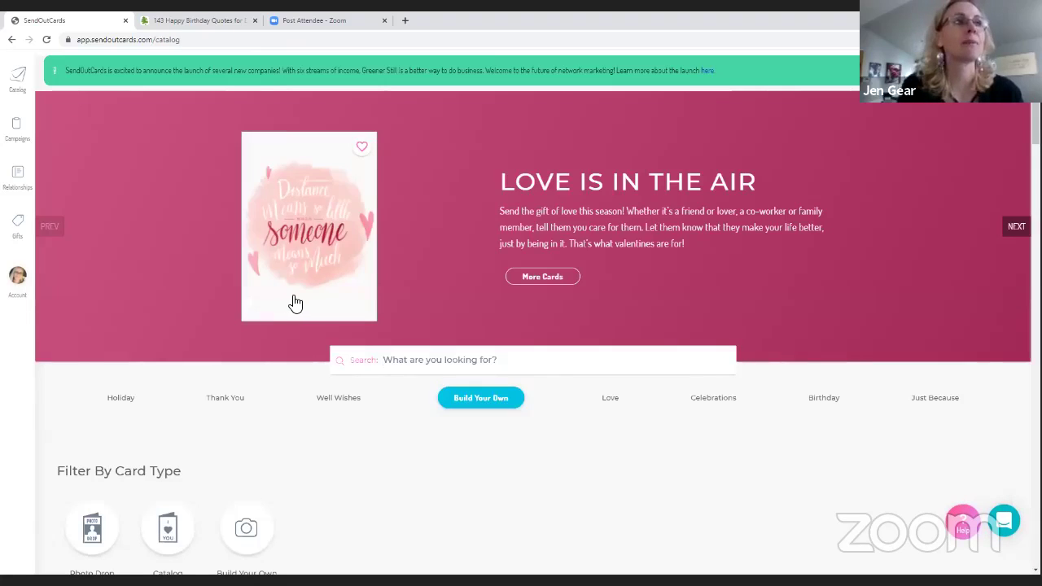
pyautogui.scroll(-3, 277, 314)
pyautogui.scroll(3, 272, 314)
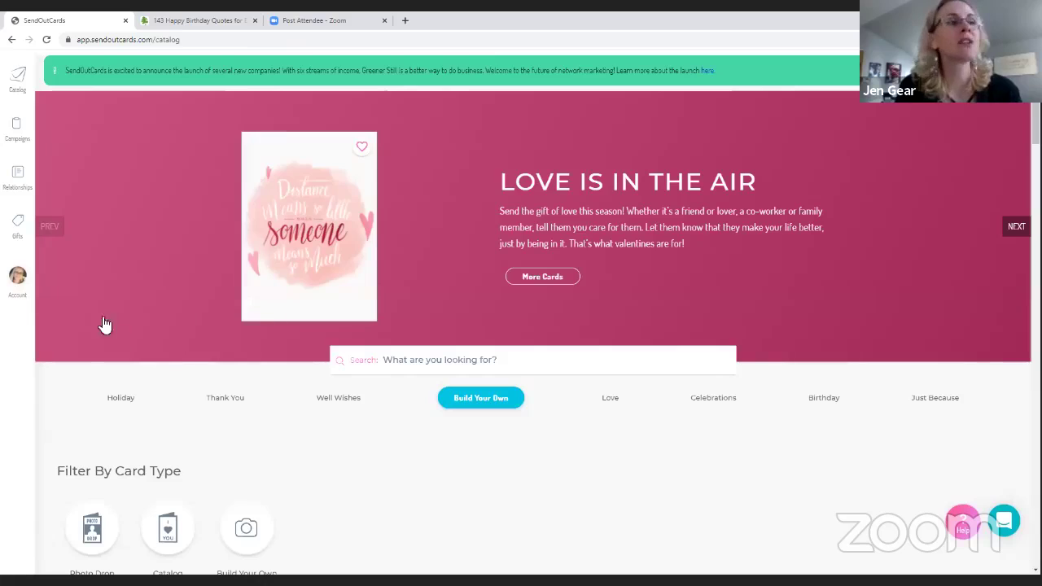